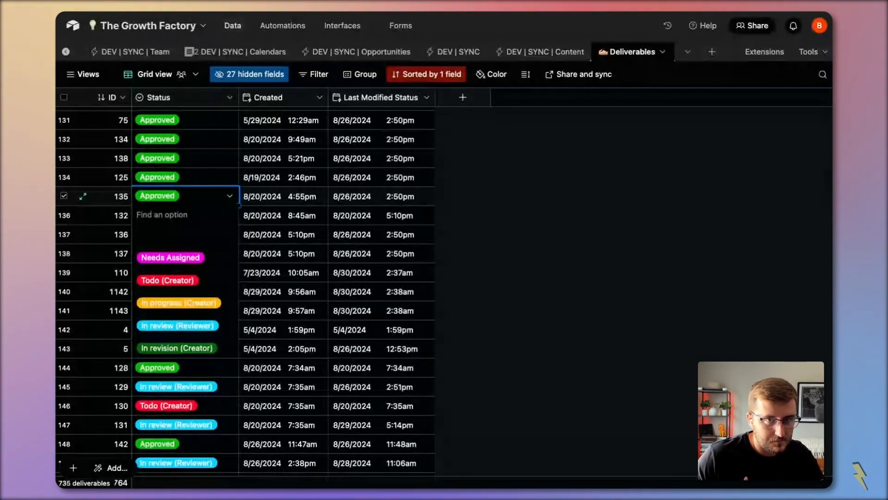
- Examine the Status options and the Created and Last Modified Status fields, including the Created field's configuration
scroll(211, 279, "down", 2)
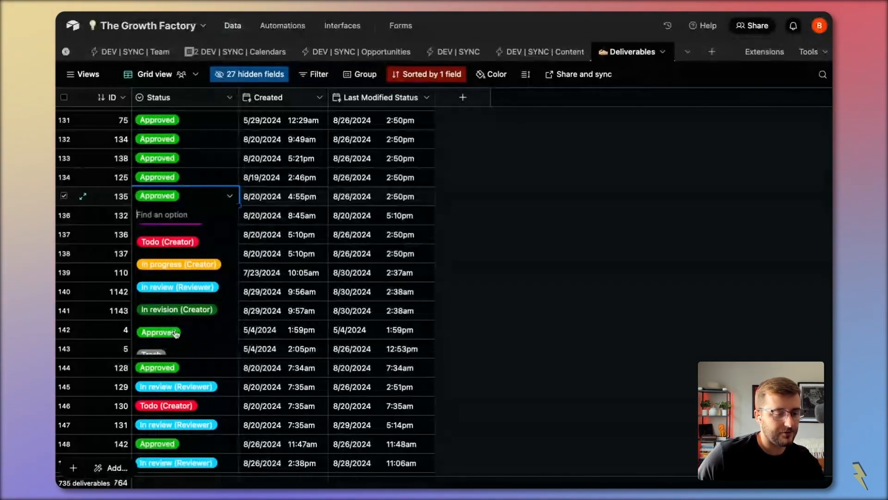
scroll(187, 346, "down", 1)
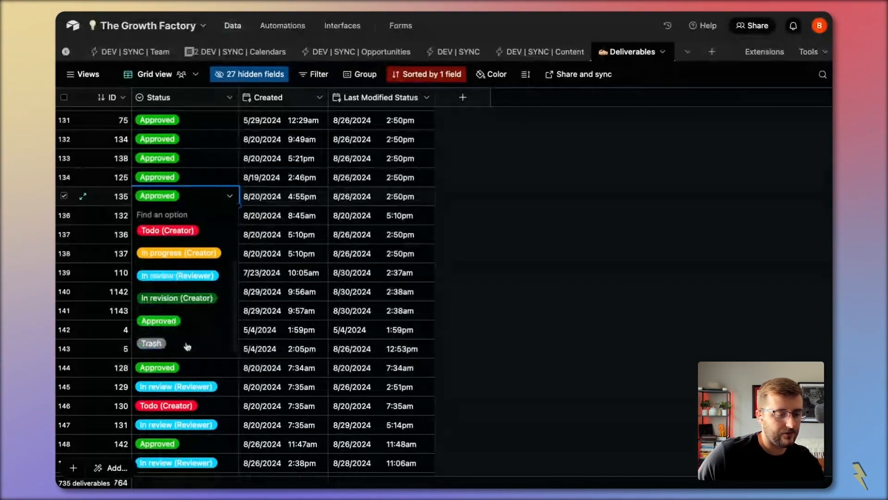
left_click(402, 275)
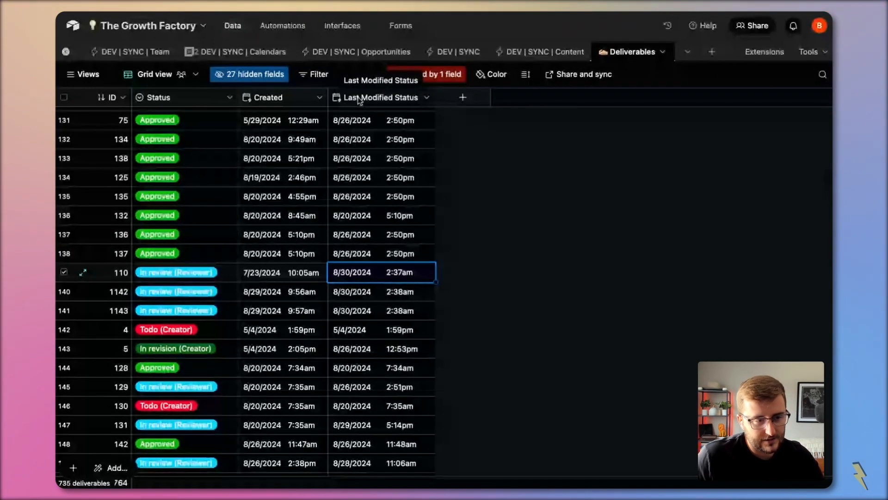
scroll(360, 101, "up", 1)
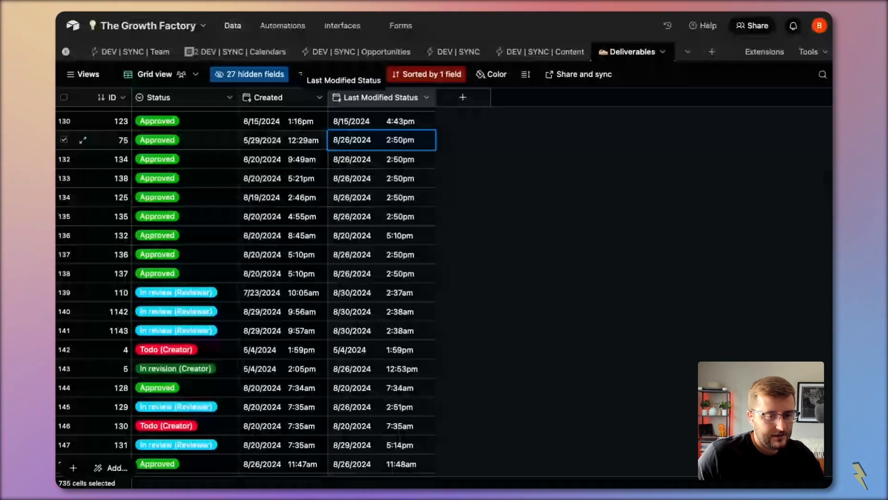
left_click(460, 97)
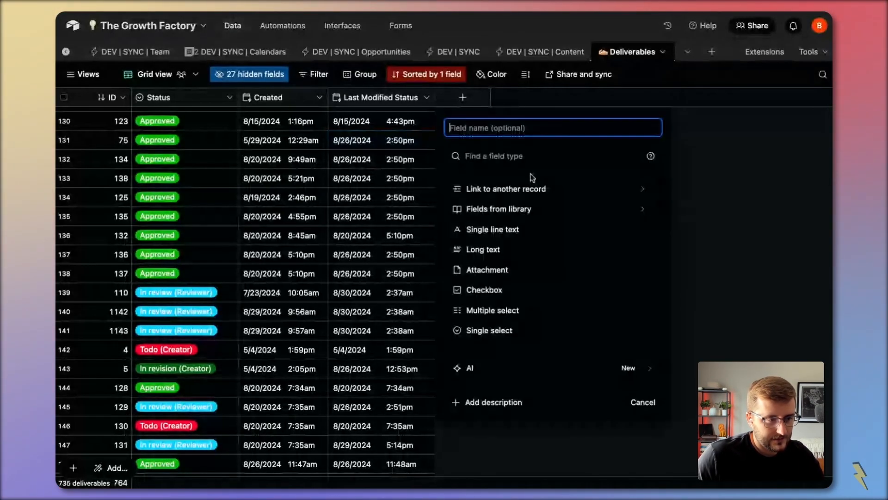
left_click(286, 98)
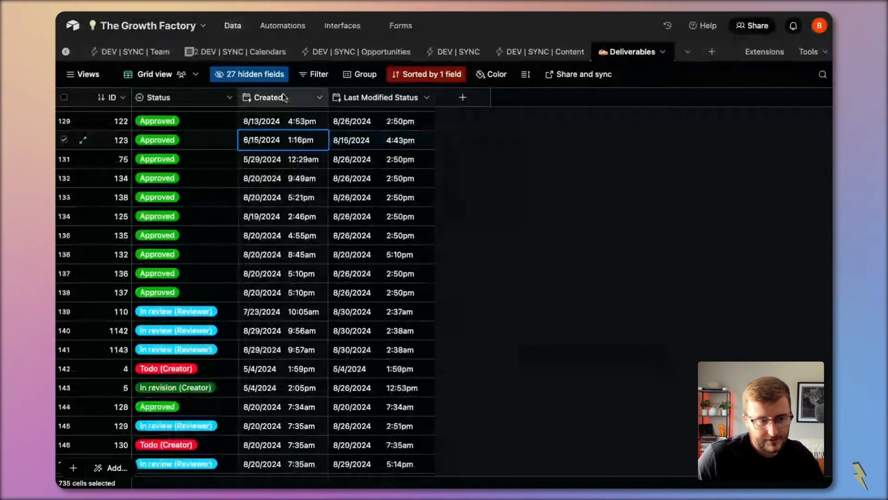
left_click(382, 100)
left_click(275, 98)
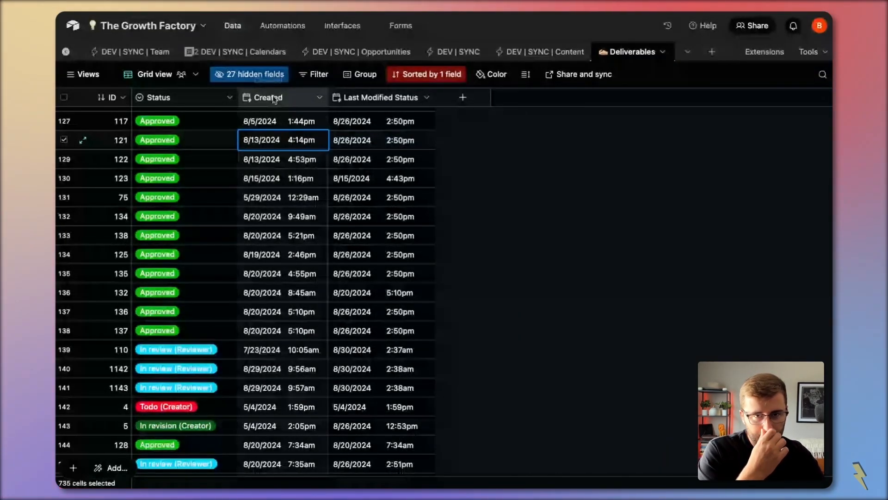
double_click(274, 99)
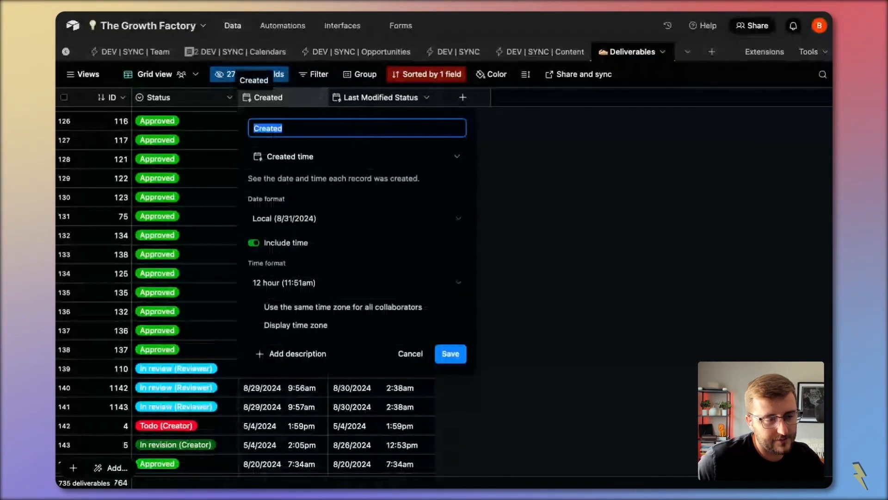
left_click(373, 101)
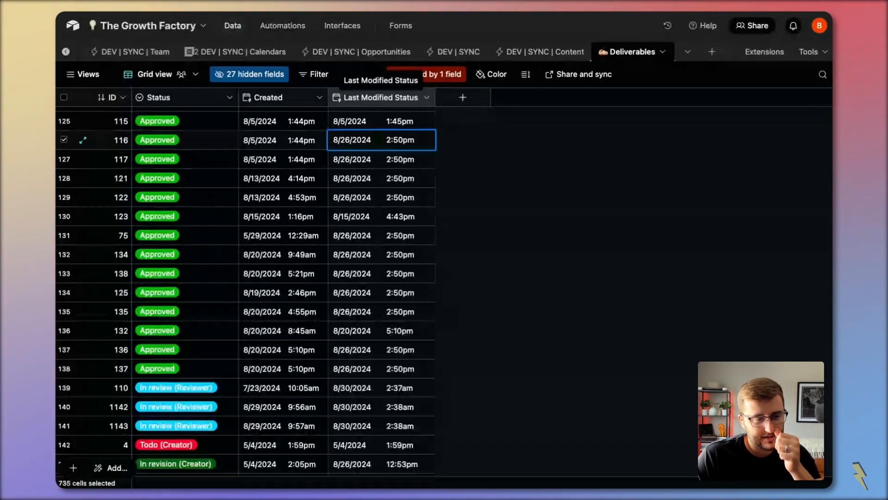
- Create a Date field named "Date Assigned" in the Deliverables table, with time included
left_click(476, 102)
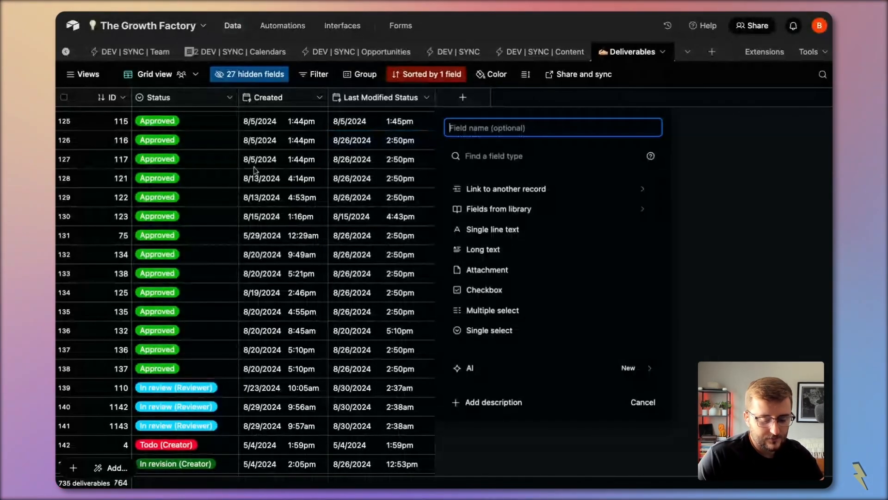
type("Date Assigned")
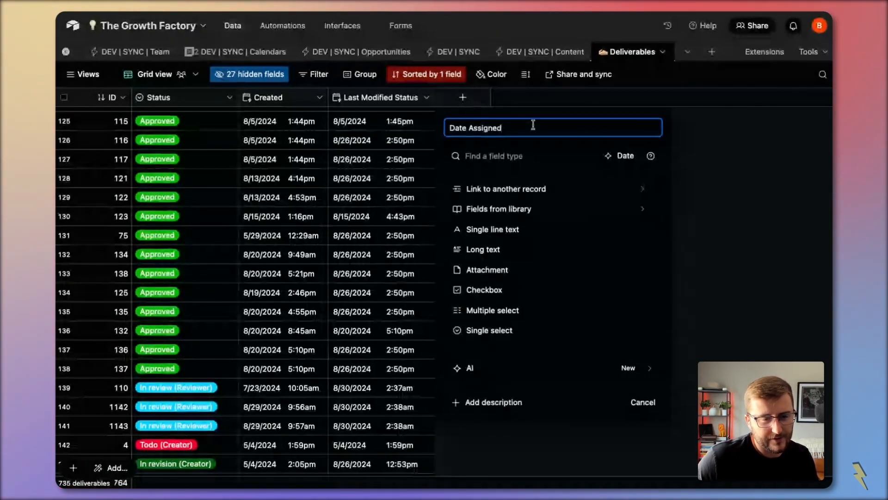
left_click(627, 155)
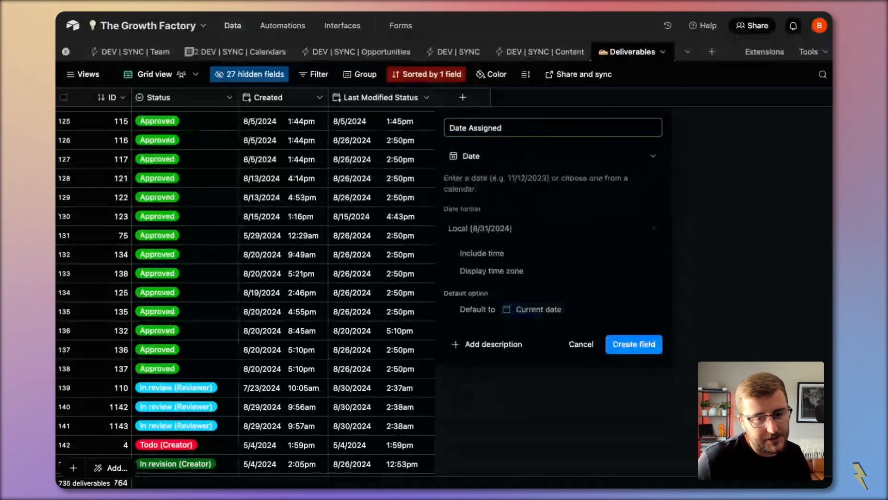
left_click(481, 254)
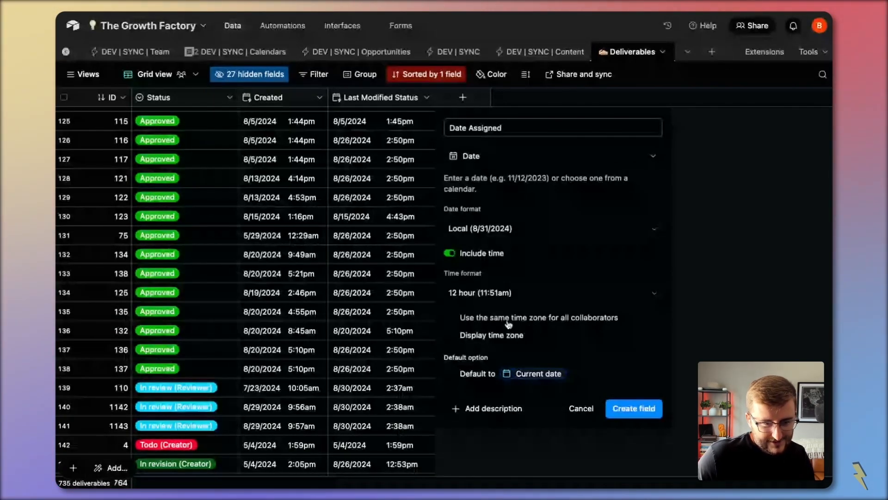
left_click(661, 410)
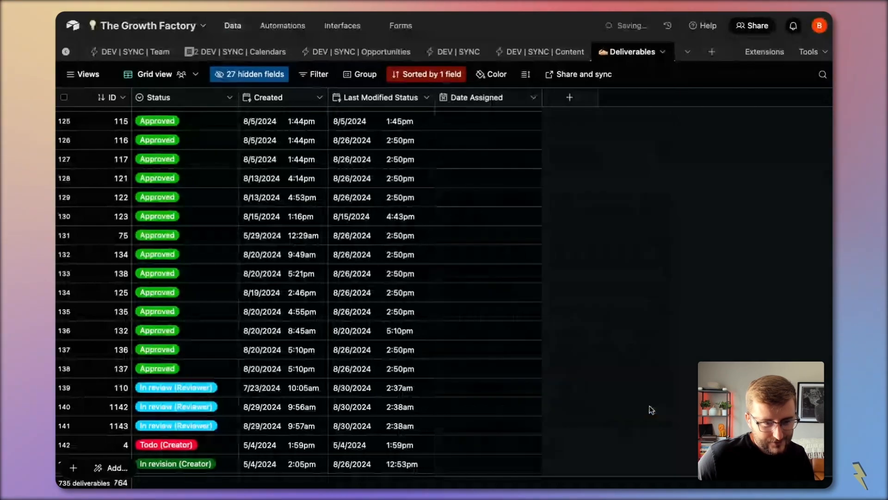
- Make the Date Assigned field use the same time zone for all collaborators, America/New_York, and save it
scroll(483, 143, "up", 2)
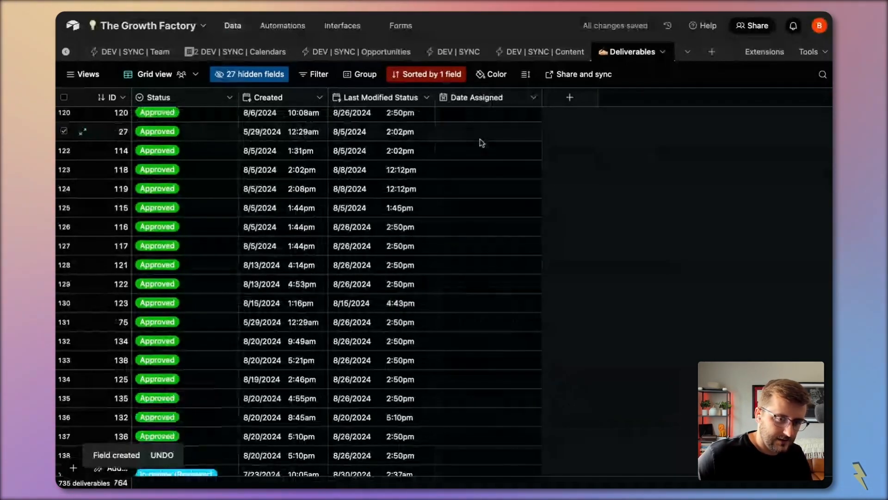
left_click(476, 98)
double_click(476, 98)
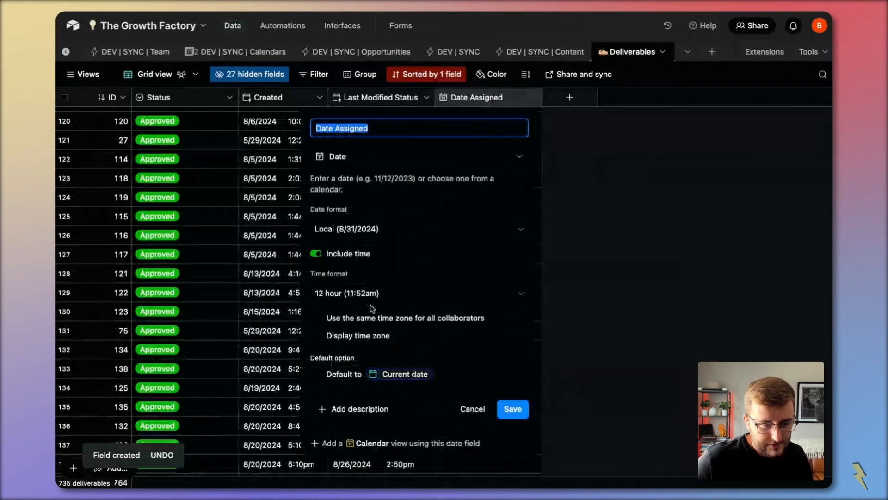
left_click(397, 318)
left_click(336, 358)
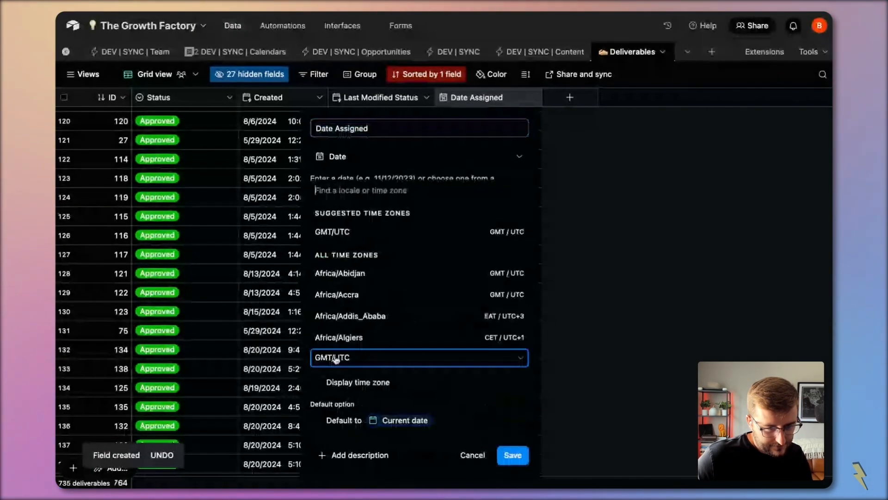
scroll(390, 266, "down", 1)
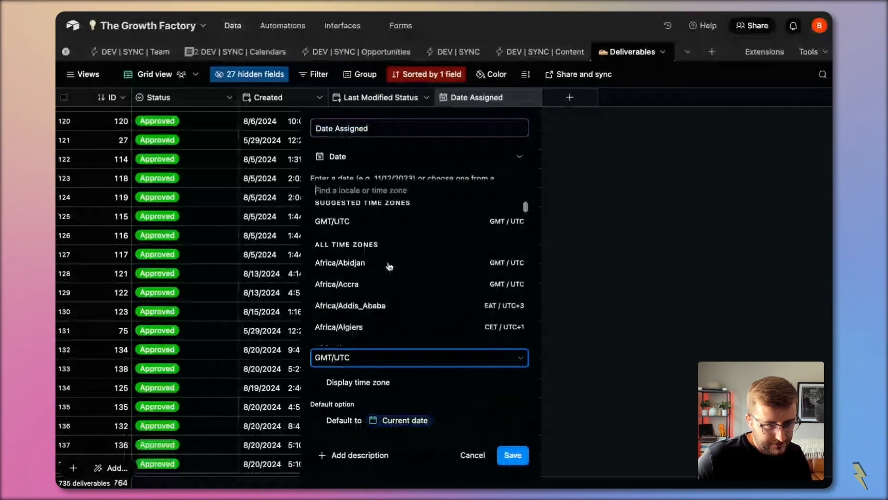
type("new")
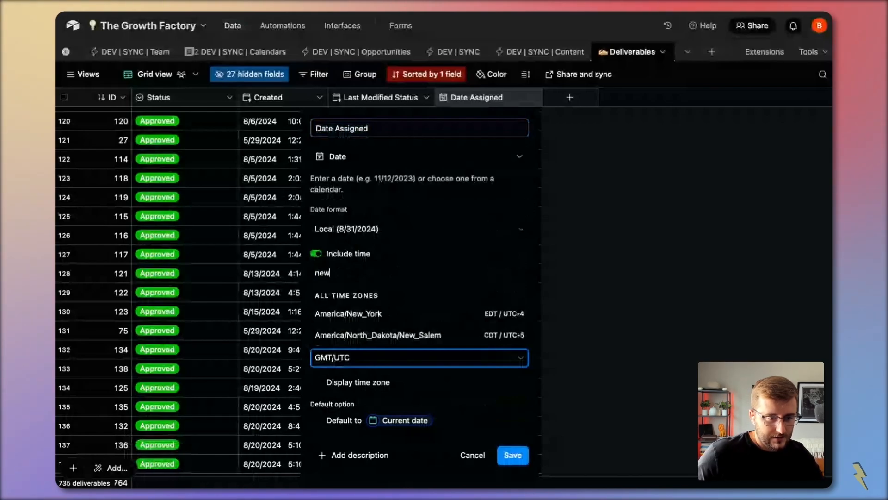
left_click(374, 314)
left_click(516, 457)
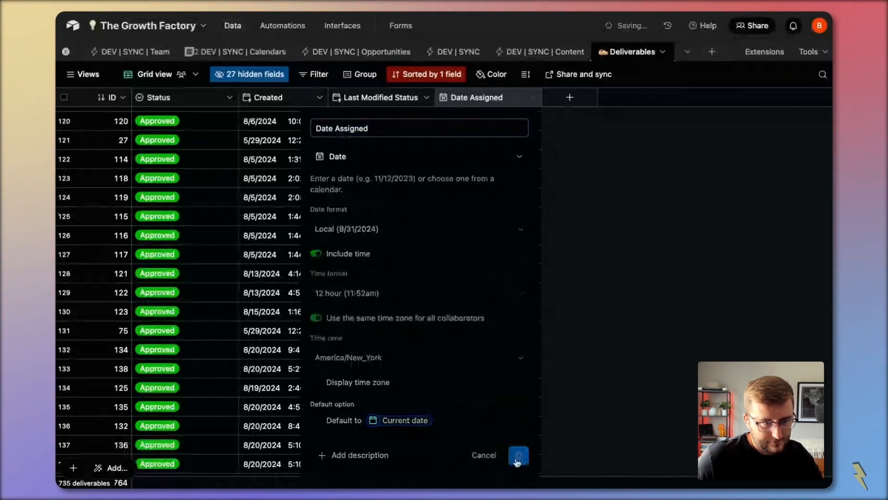
scroll(508, 319, "up", 6)
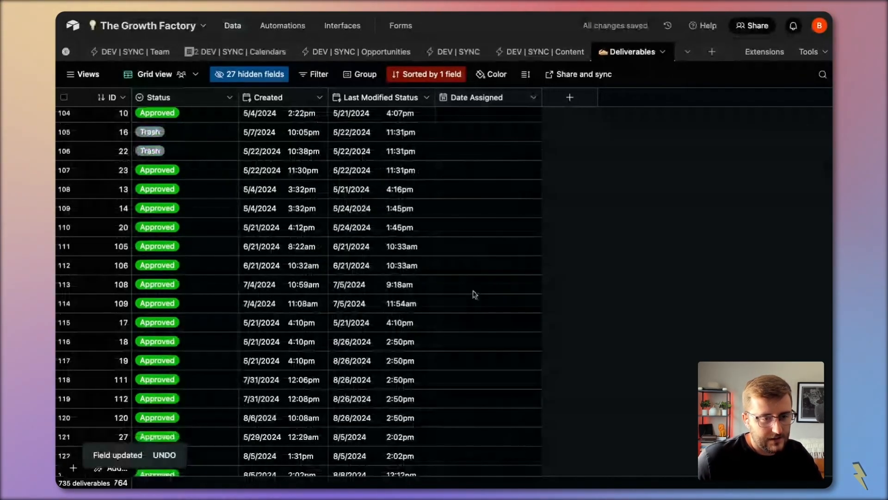
double_click(462, 227)
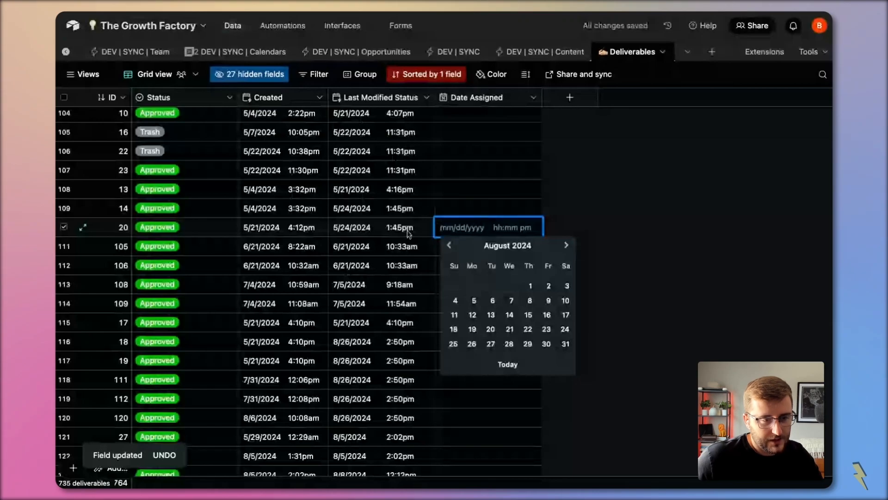
left_click(353, 227)
- Copy the Last Modified Status date and time of the record with ID 4 into its Date Assigned cell
scroll(354, 227, "down", 5)
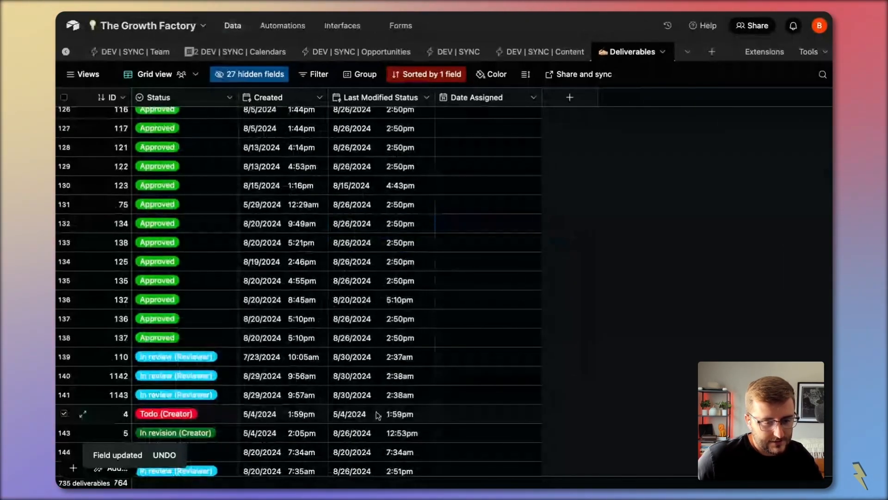
left_click(378, 415)
key("ctrl+c")
left_click(491, 415)
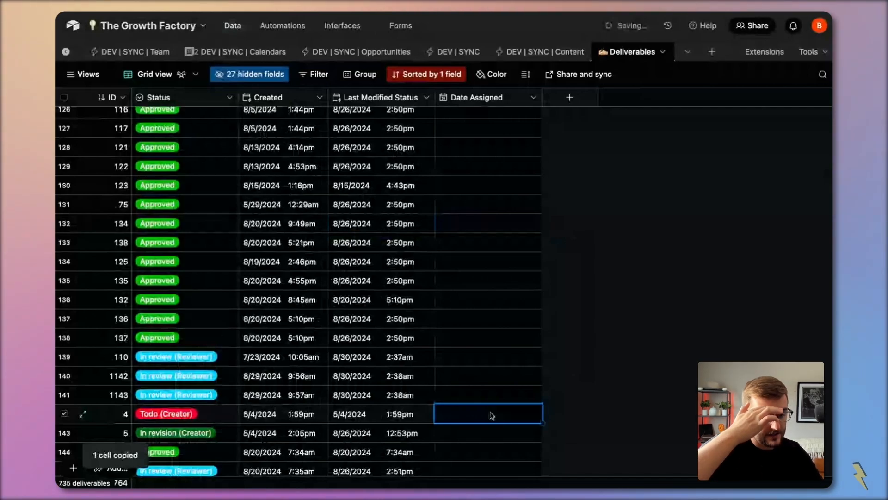
key("ctrl+v")
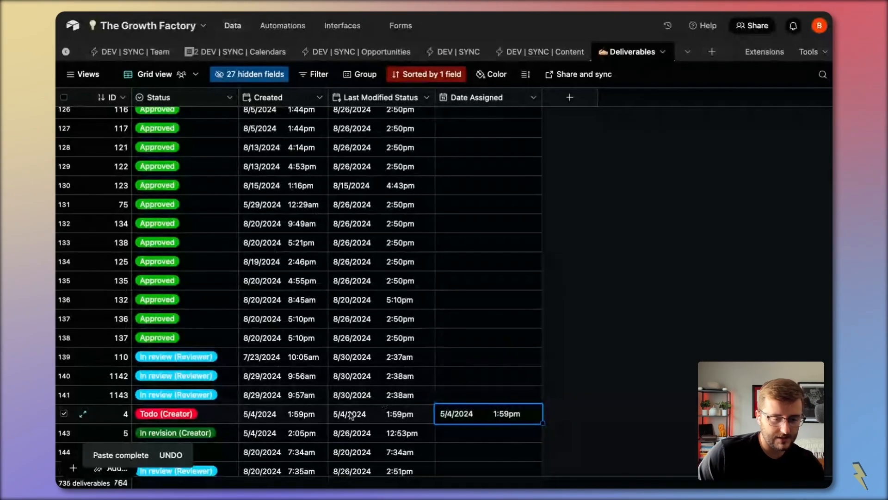
left_click(380, 417)
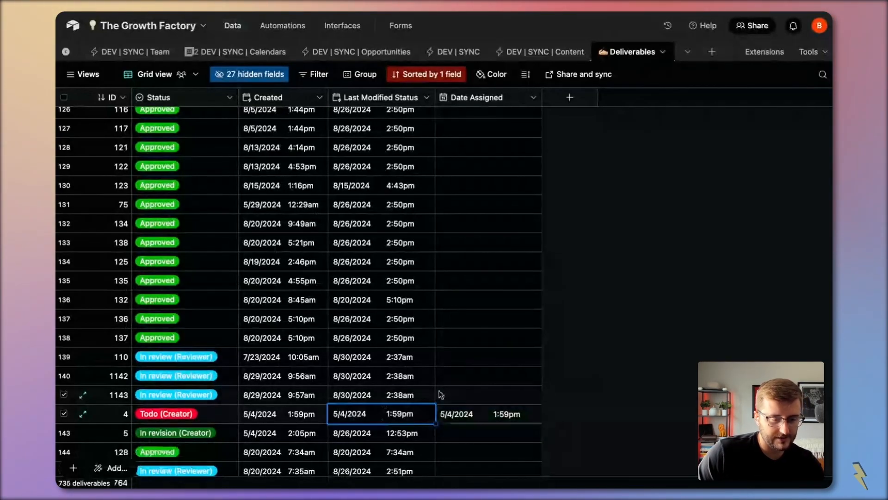
left_click(457, 413)
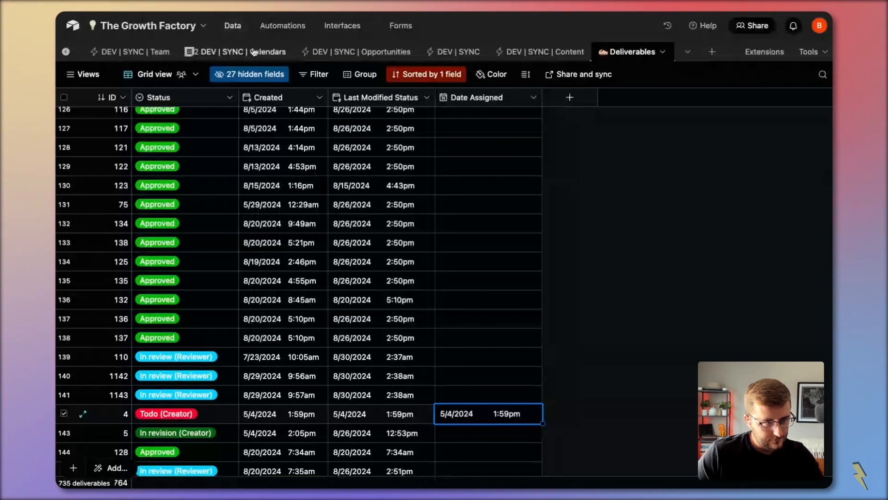
- Create a new automation in the base and keep its default name
left_click(285, 31)
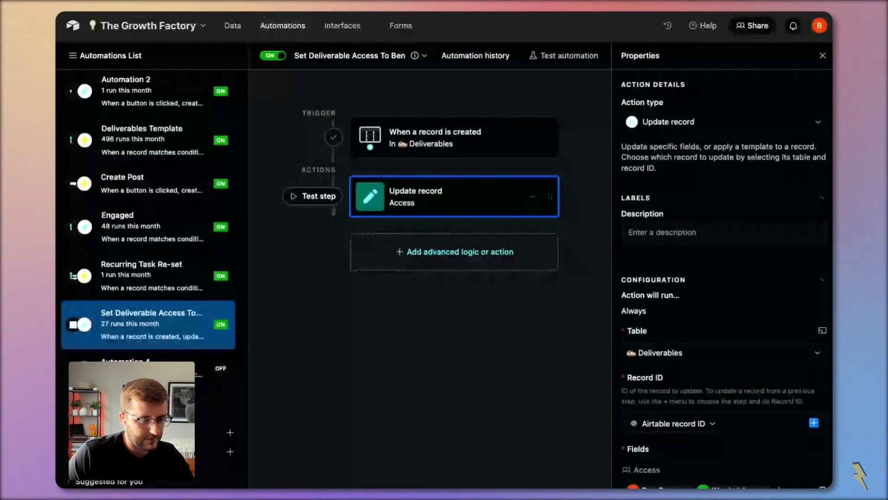
left_click(148, 433)
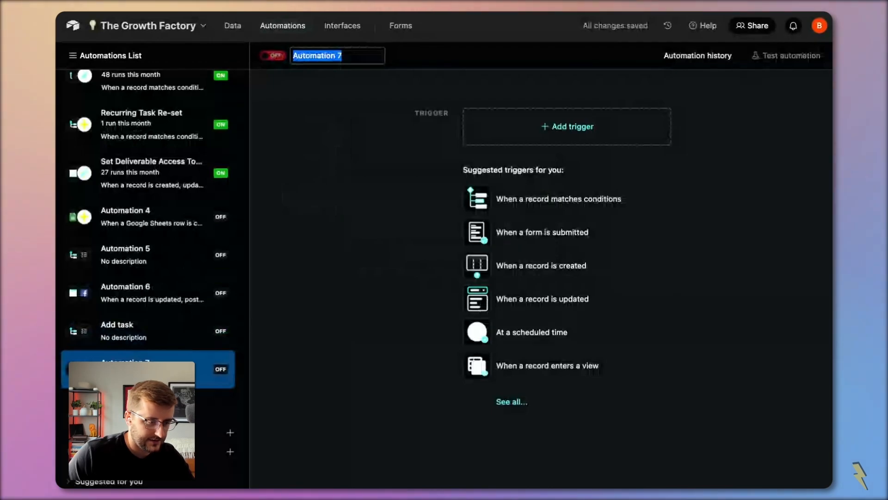
key("Return")
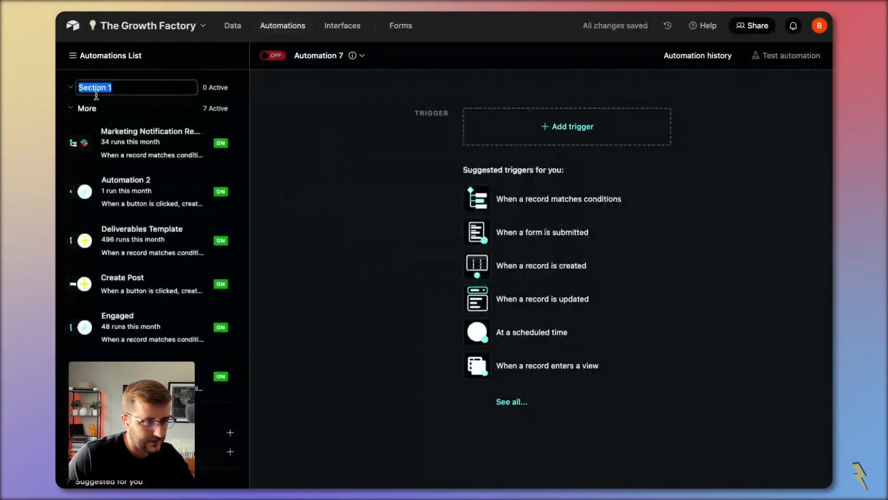
- Add an automations section with its default name, collapse the More section, and move Automation 7 into the new section
key("Return")
left_click(88, 108)
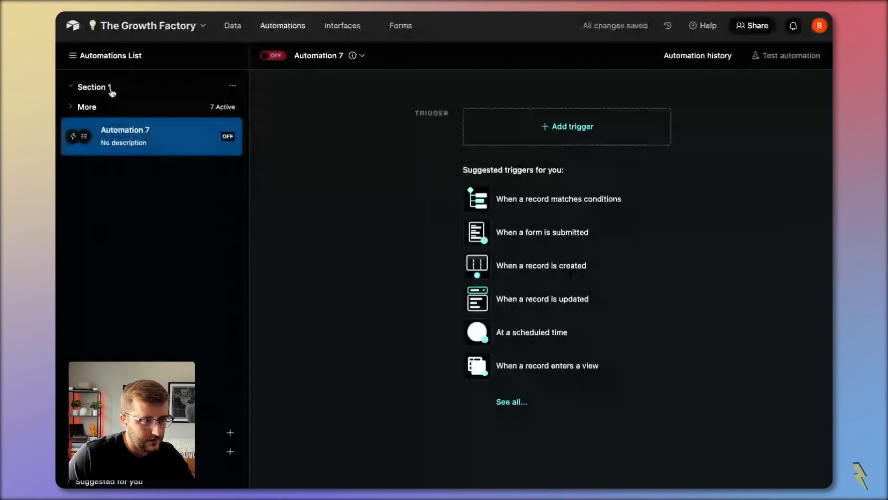
left_click(112, 92)
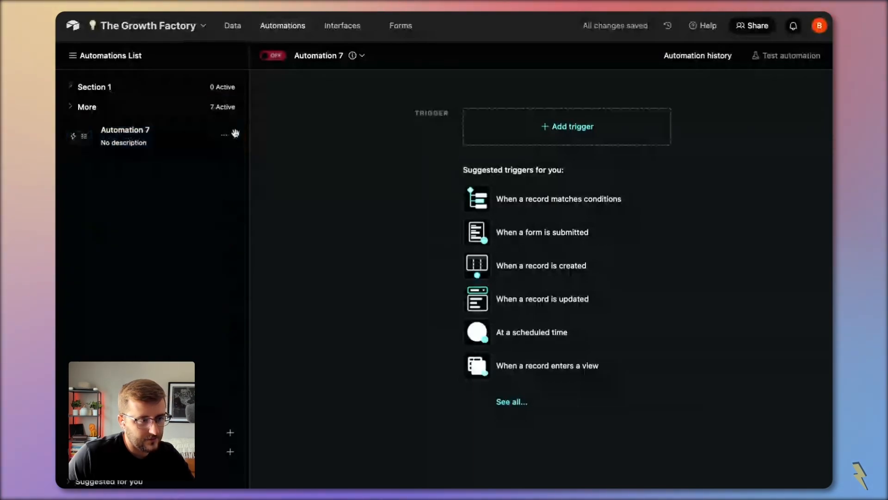
left_click_drag(235, 133, 237, 98)
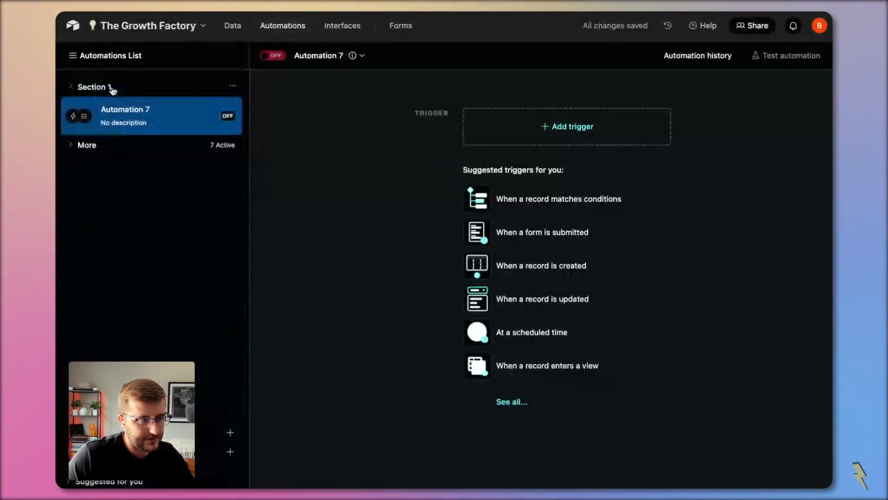
- Rename the new automations section as Deliverable Status Timestamp
double_click(113, 89)
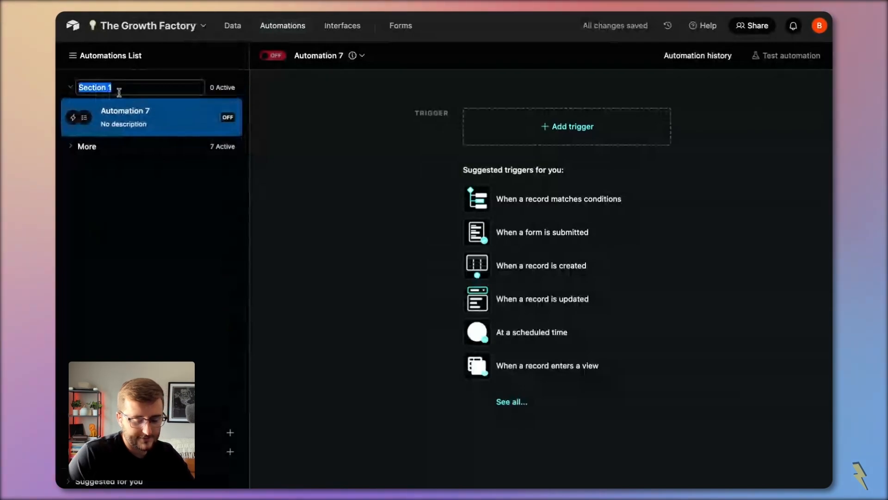
type("Tim")
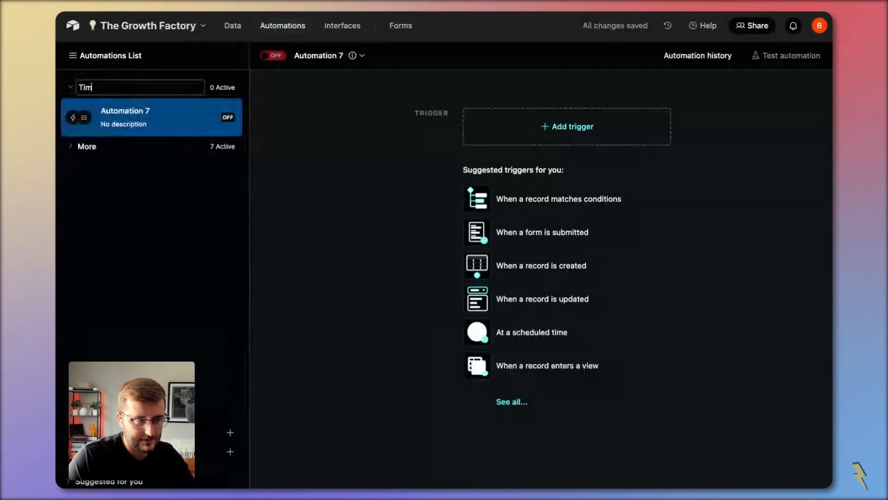
key("BackSpace")
key("BackSpace")
key("BackSpace")
type("Delive")
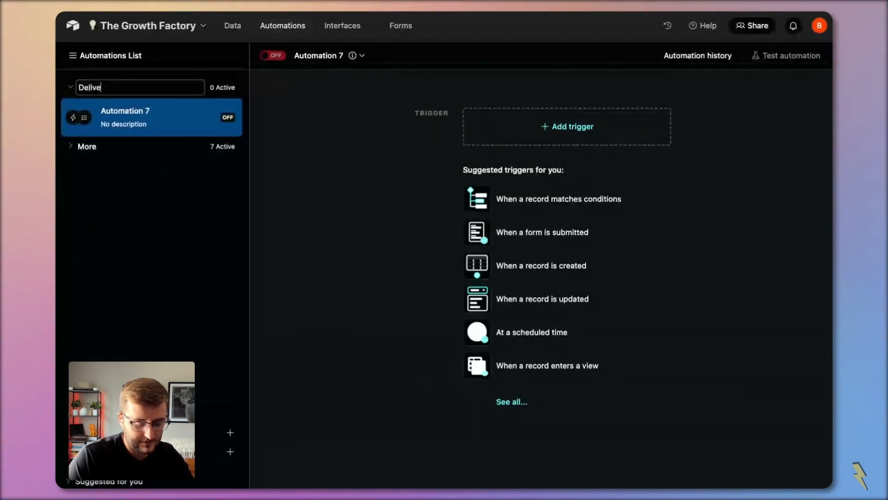
type("rable St")
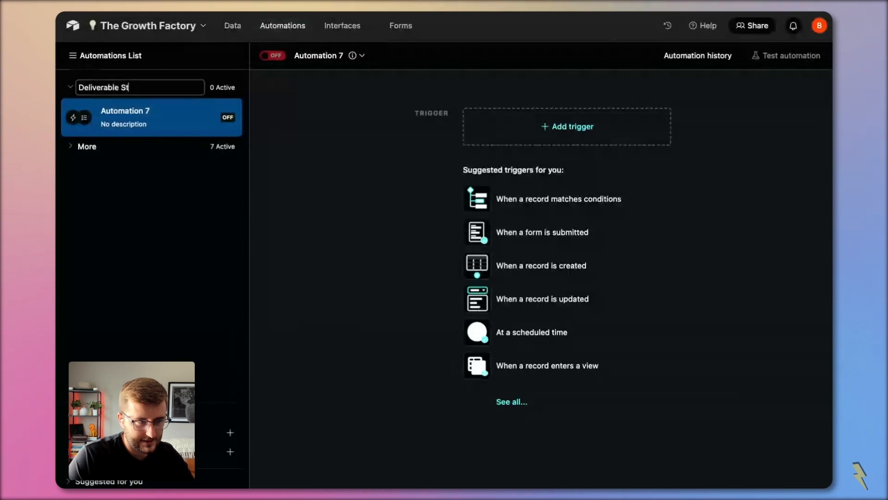
type("atus Ti")
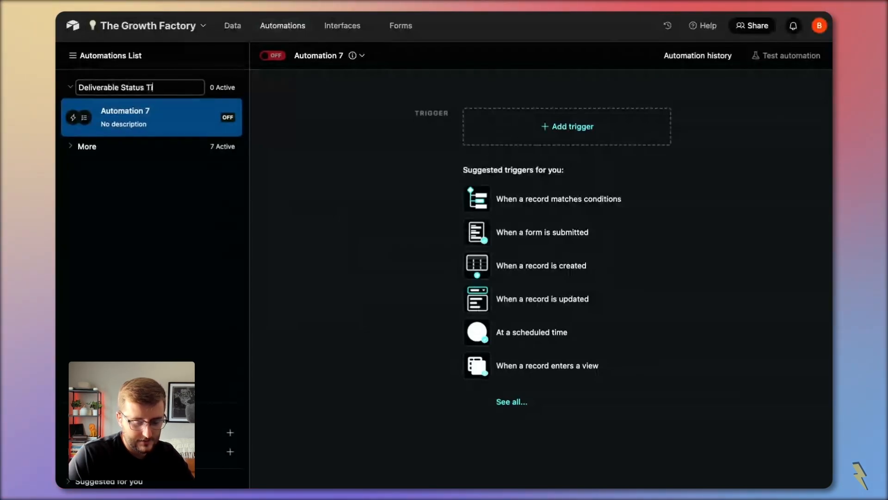
type("mestamp")
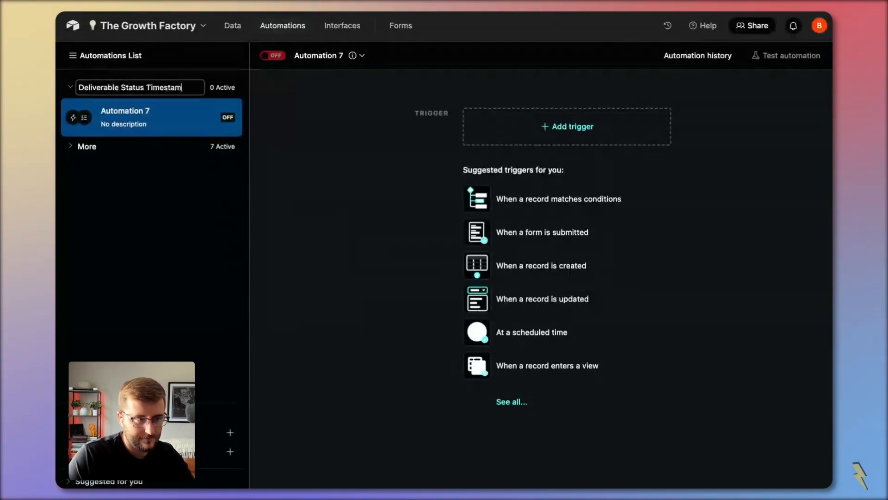
key("Return")
- Rename Automation 7 as Assigned Timestamp
double_click(148, 115)
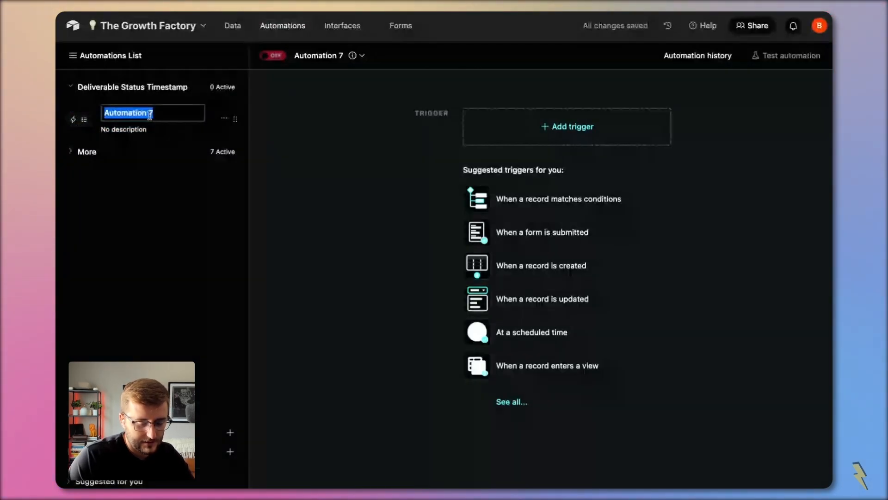
type("Assign")
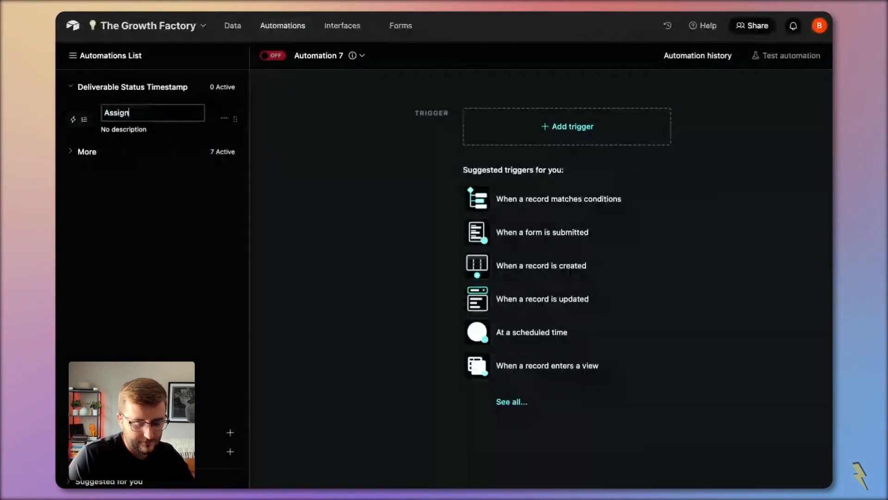
type("ed Timestamp")
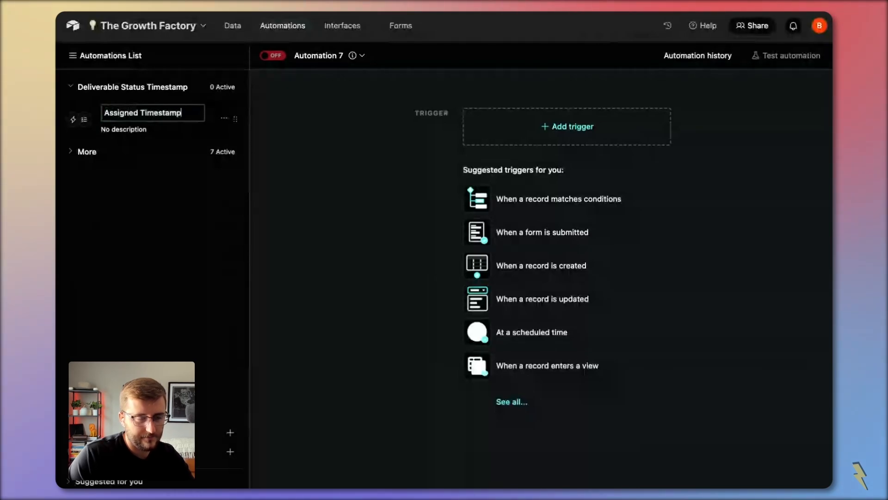
key("Return")
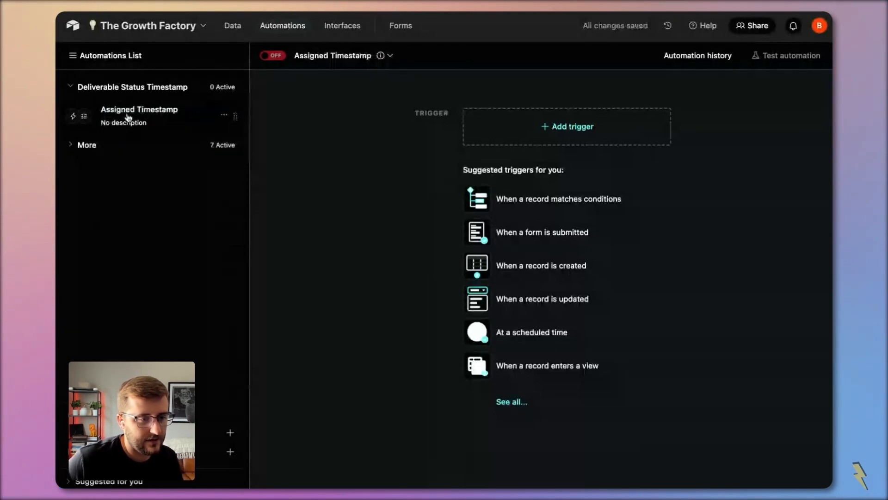
- Give the Assigned Timestamp automation a "When record matches conditions" trigger that watches the Deliverables table
left_click(129, 117)
left_click(570, 136)
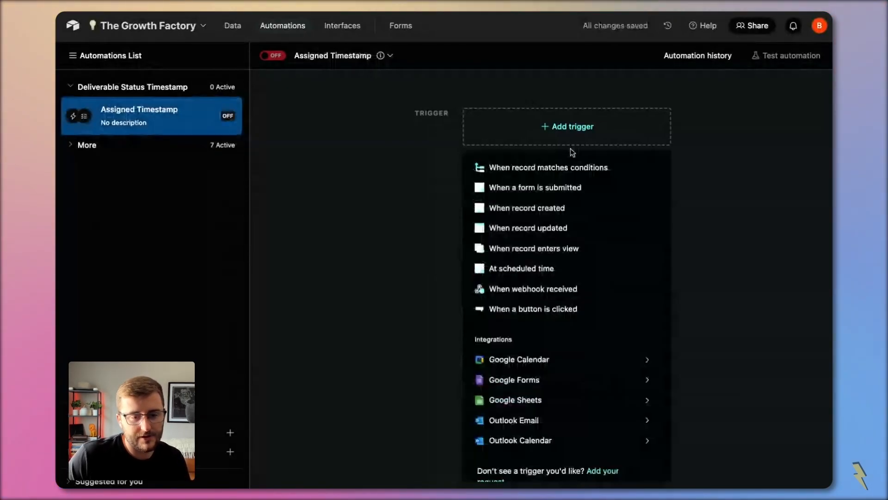
left_click(574, 168)
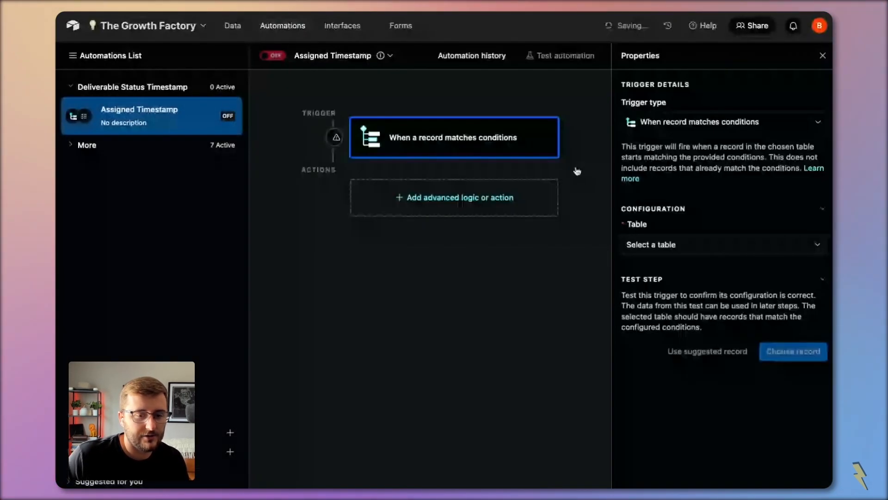
left_click(693, 243)
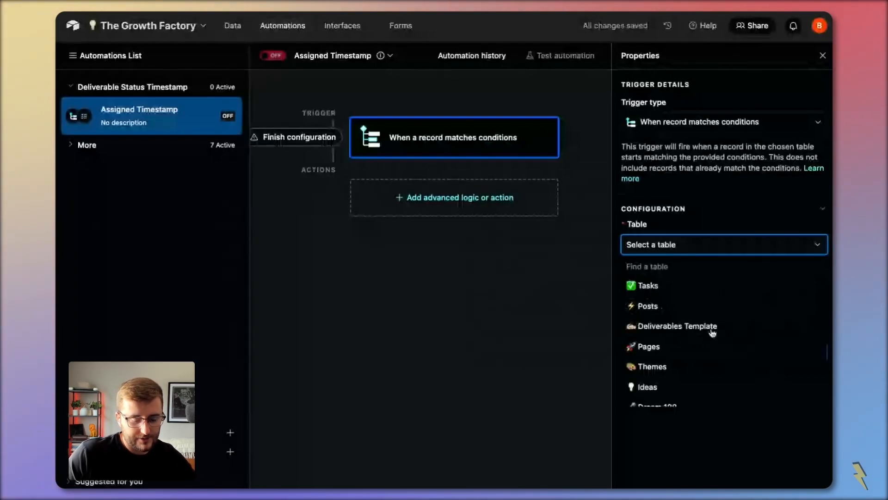
left_click(712, 327)
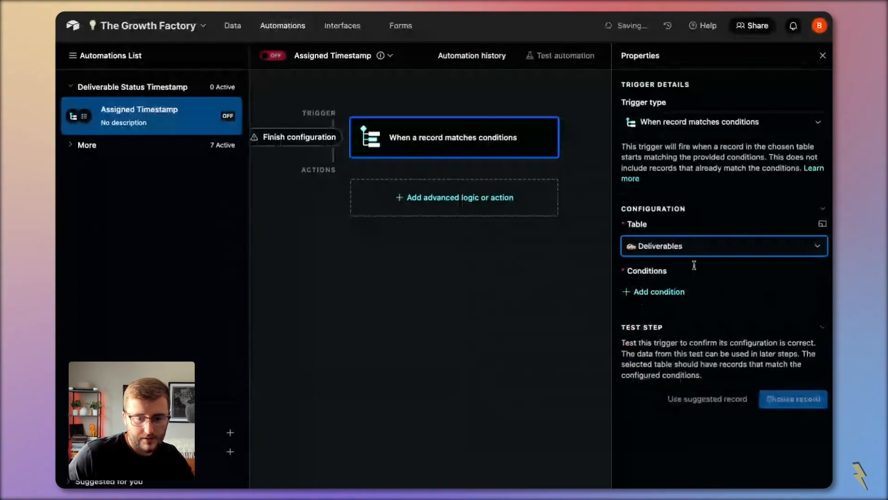
- Add a trigger condition requiring Status to be Todo (Creator)
left_click(684, 291)
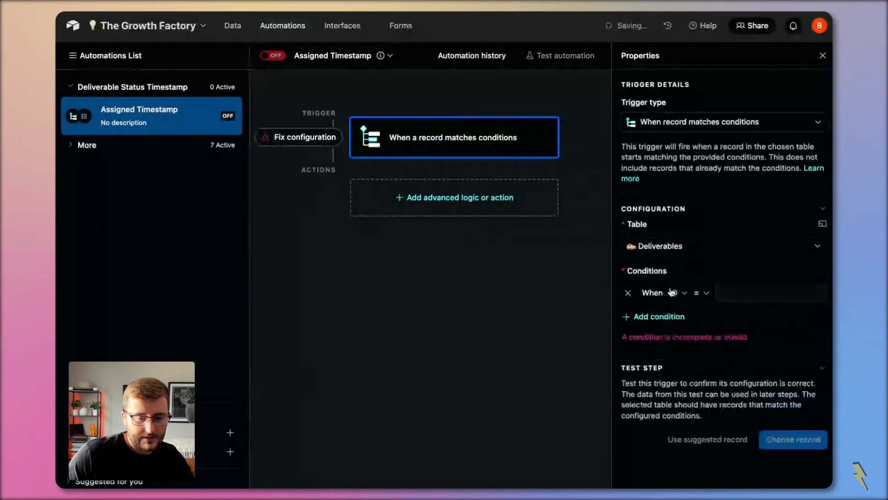
left_click(674, 292)
type("sta")
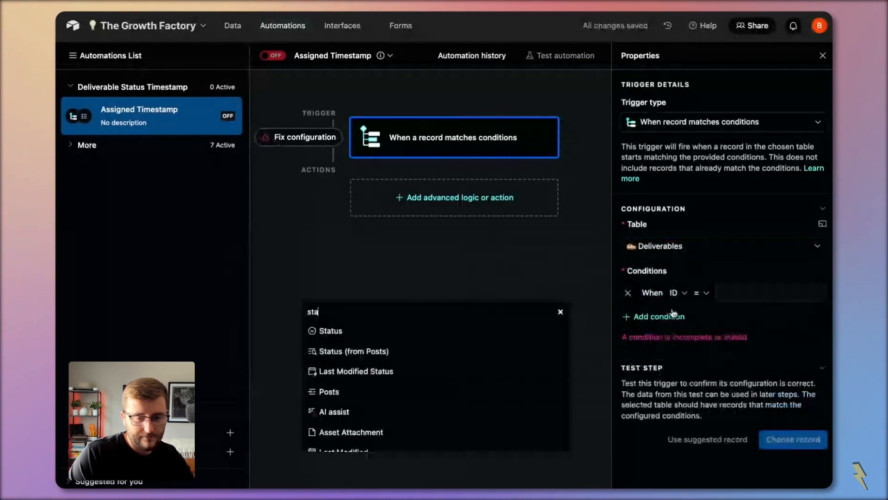
key("Return")
left_click(750, 293)
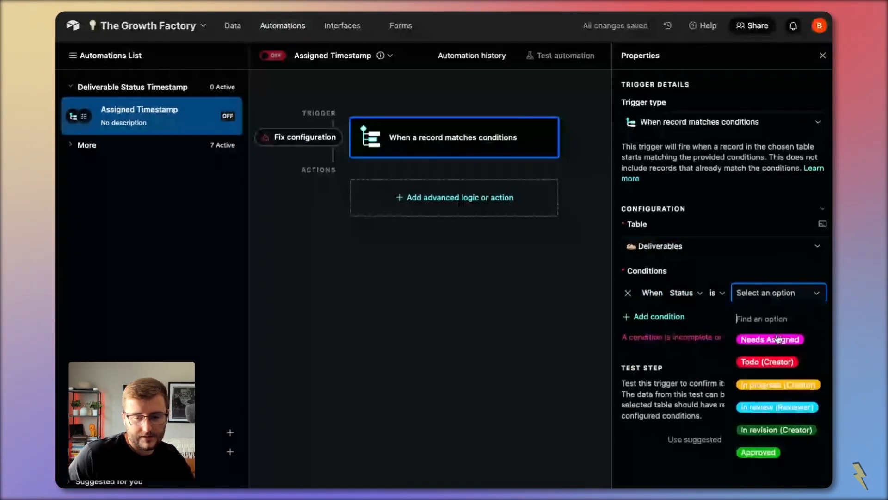
left_click(775, 366)
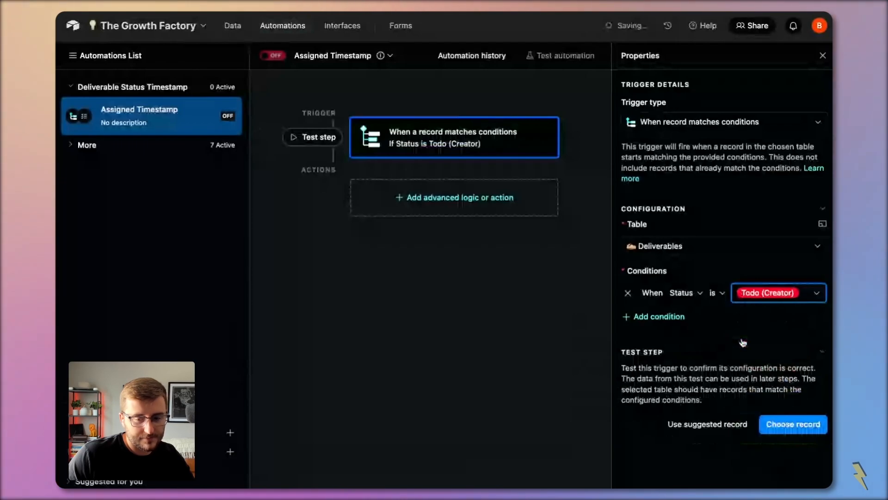
- Add a second trigger condition, joined with and, requiring Date Assigned to be not empty
left_click(674, 316)
left_click(677, 317)
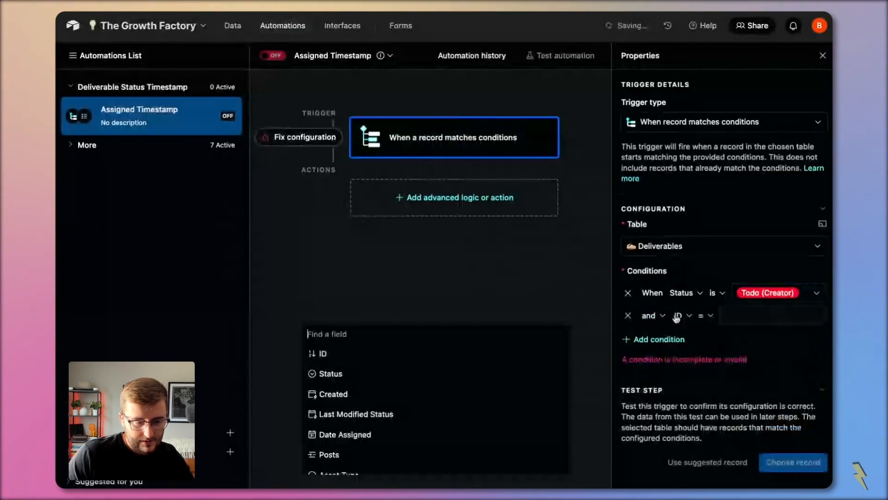
scroll(397, 459, "down", 10)
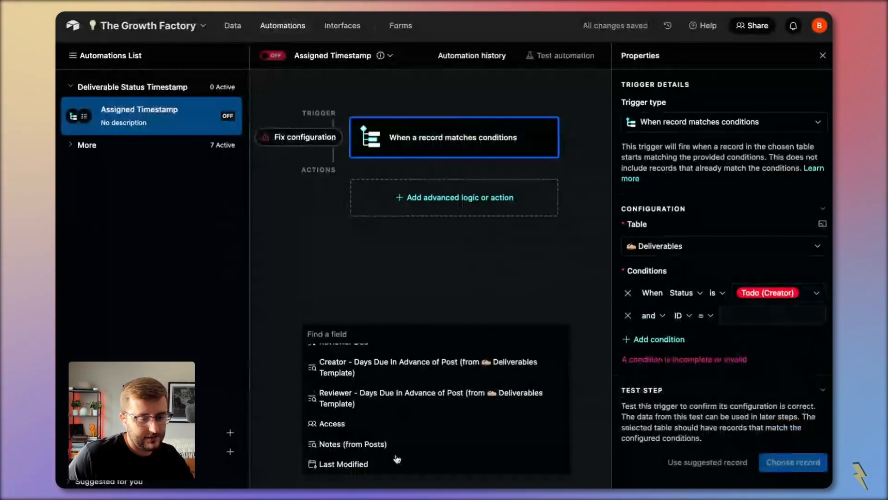
scroll(376, 432, "up", 2)
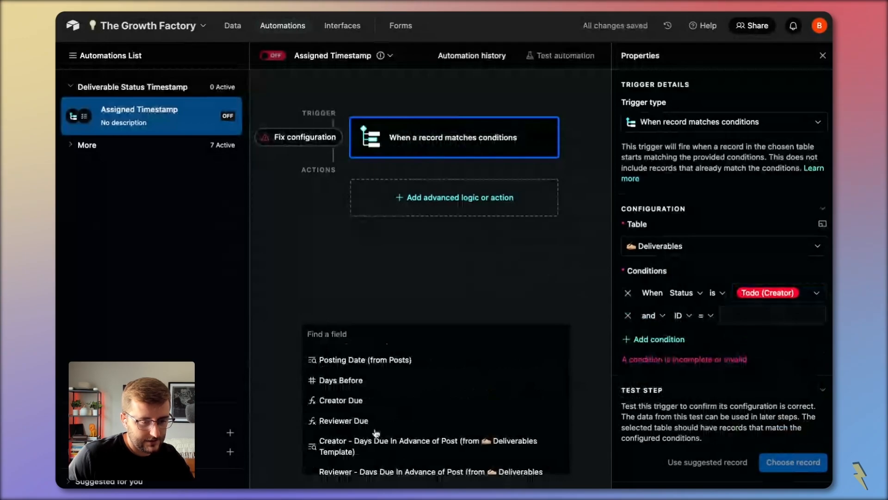
scroll(377, 432, "up", 3)
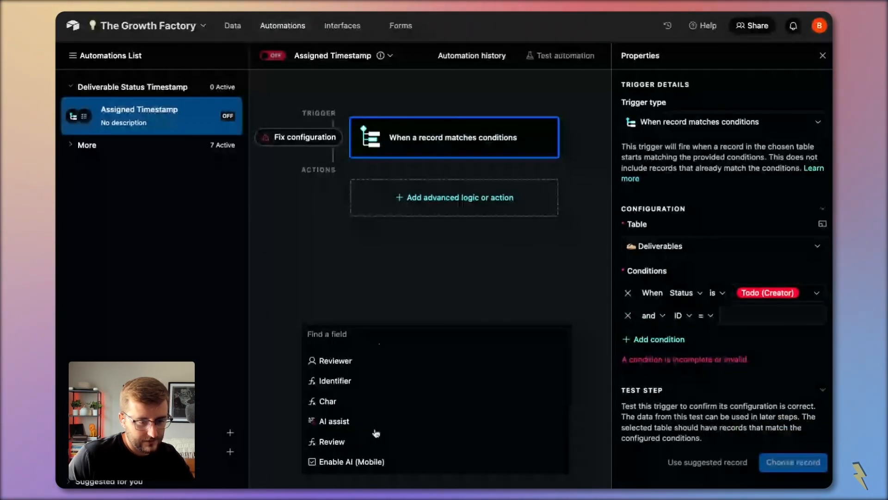
scroll(376, 432, "up", 5)
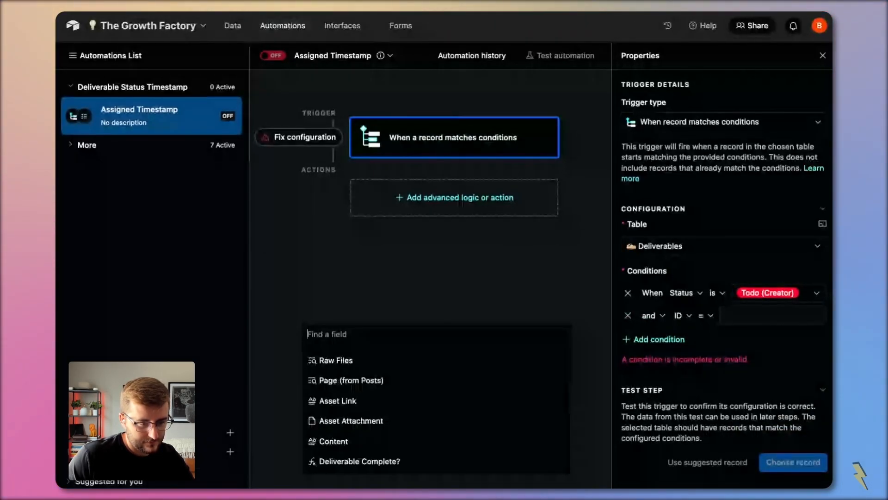
scroll(376, 433, "up", 3)
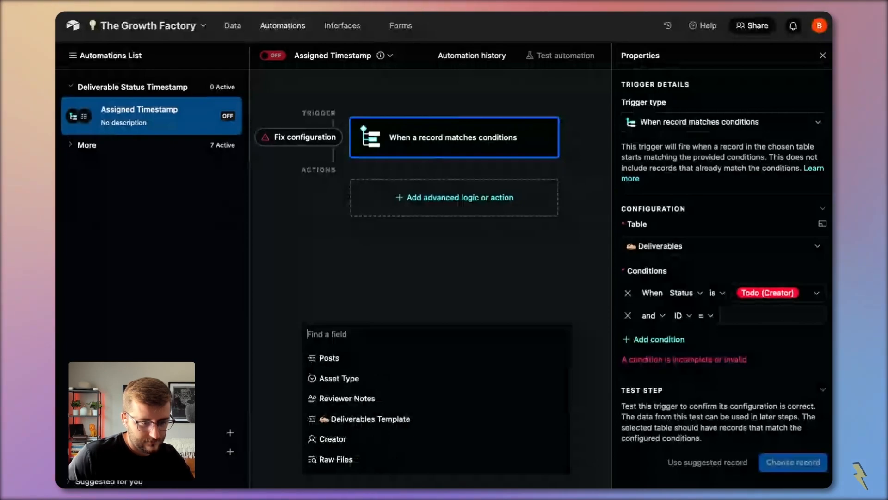
type("date")
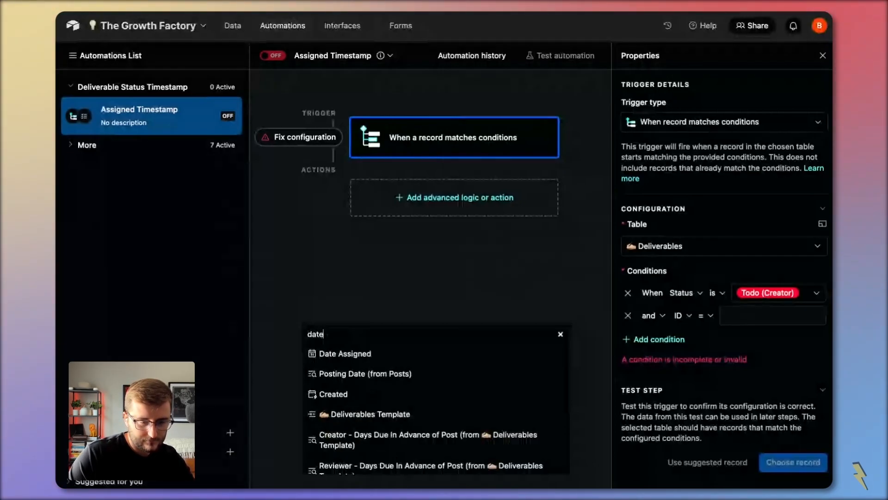
left_click(532, 351)
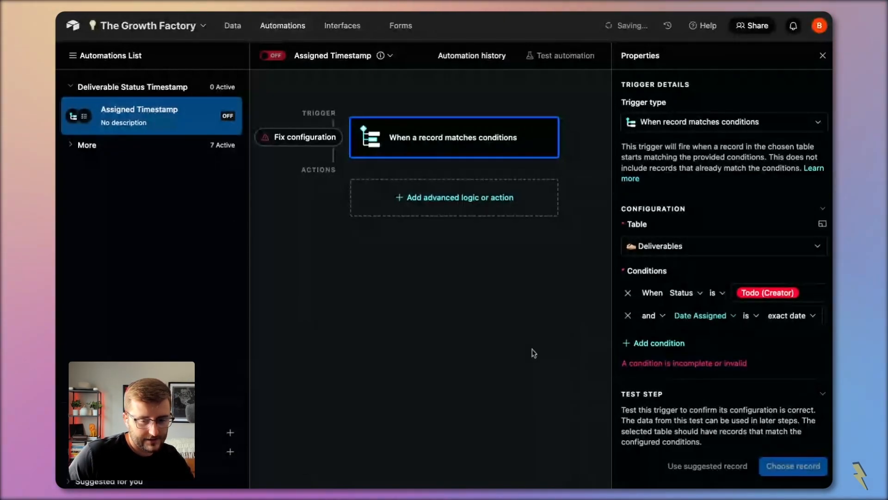
left_click(762, 317)
scroll(674, 430, "down", 1)
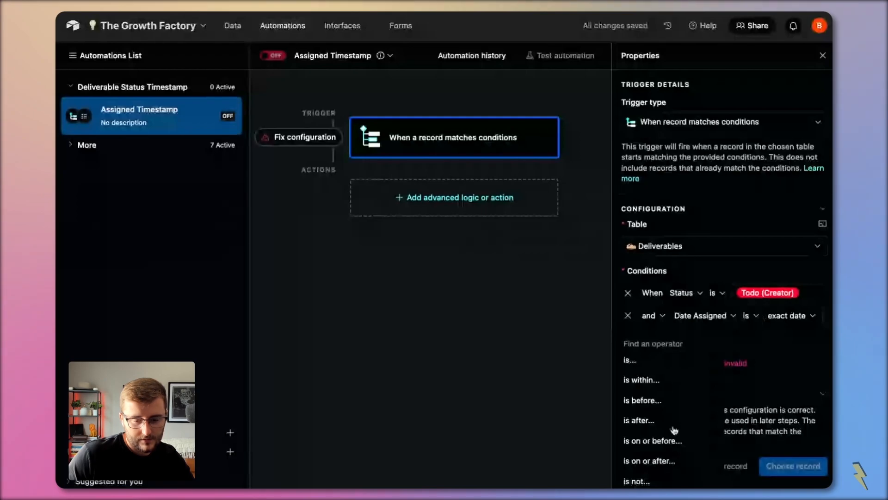
scroll(674, 430, "down", 2)
left_click(650, 473)
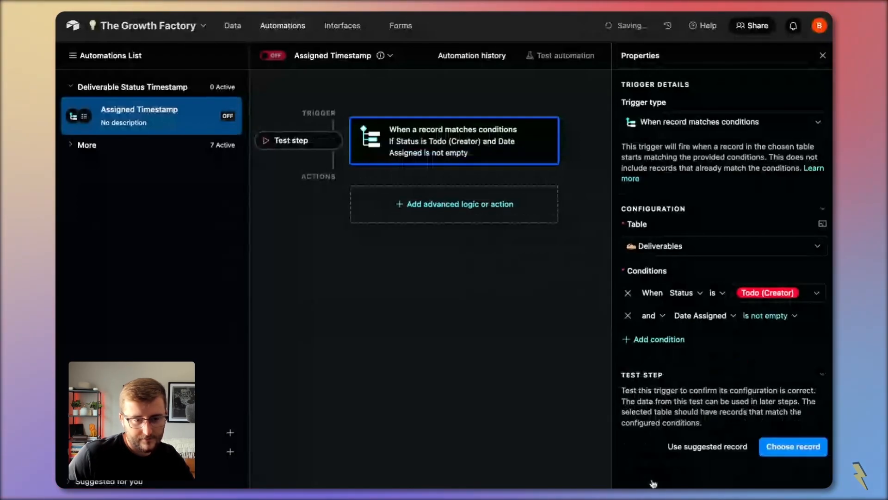
- Add an Update record action to the automation and set its table to Deliverables
left_click(428, 204)
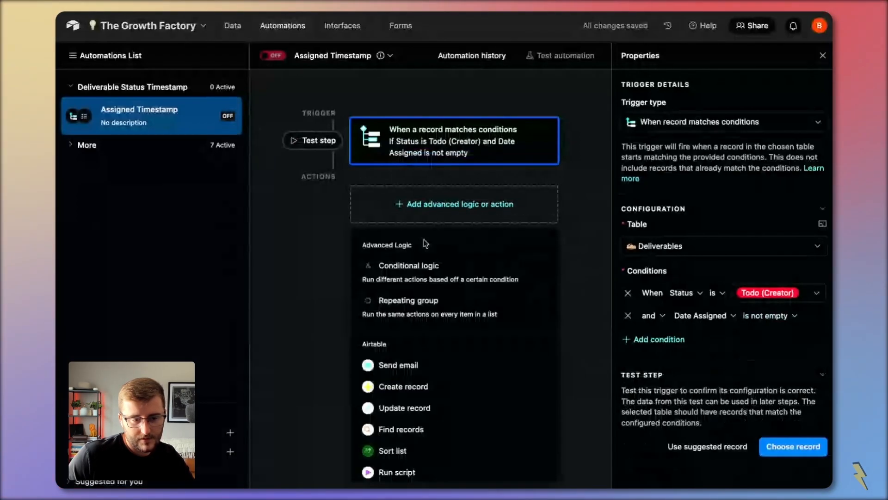
left_click(419, 411)
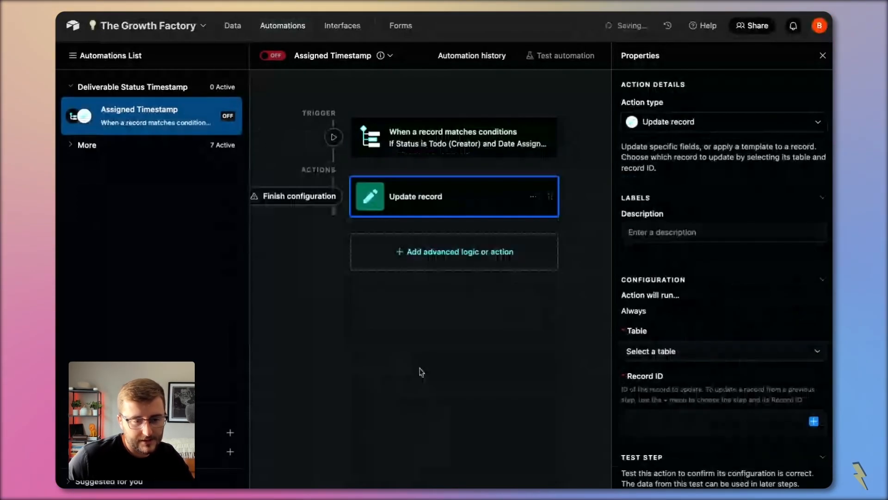
left_click(661, 359)
type("dle")
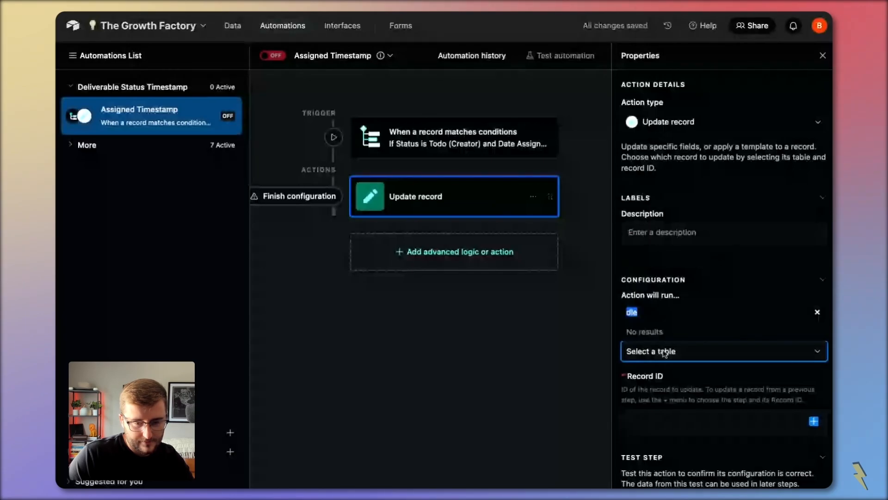
type("del")
key("Return")
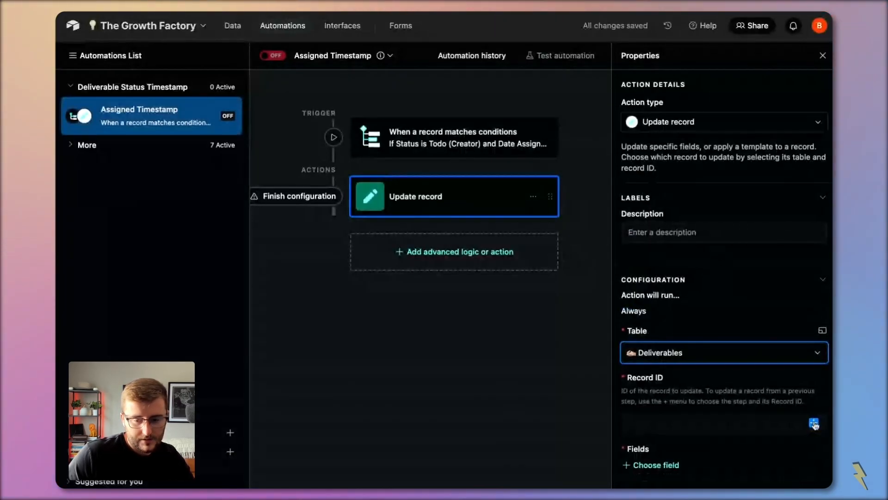
- Set the update action's Record ID to the Airtable record ID from the trigger record
left_click(814, 422)
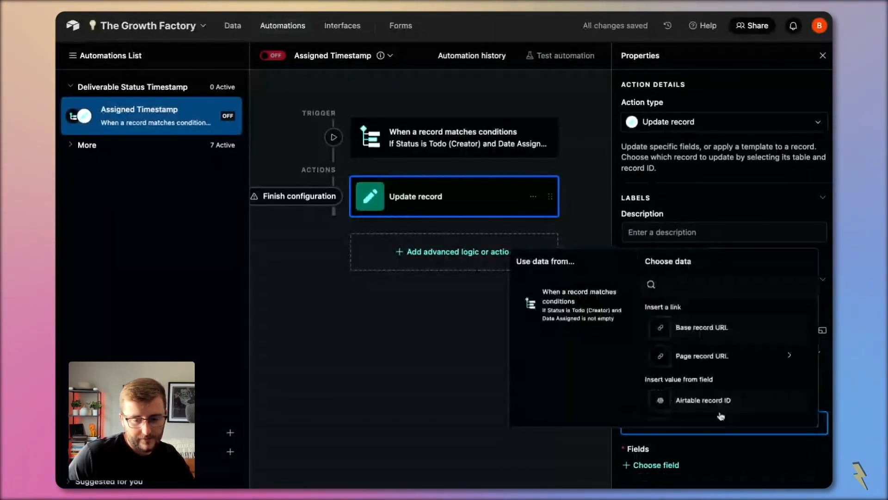
left_click(720, 414)
scroll(718, 368, "down", 1)
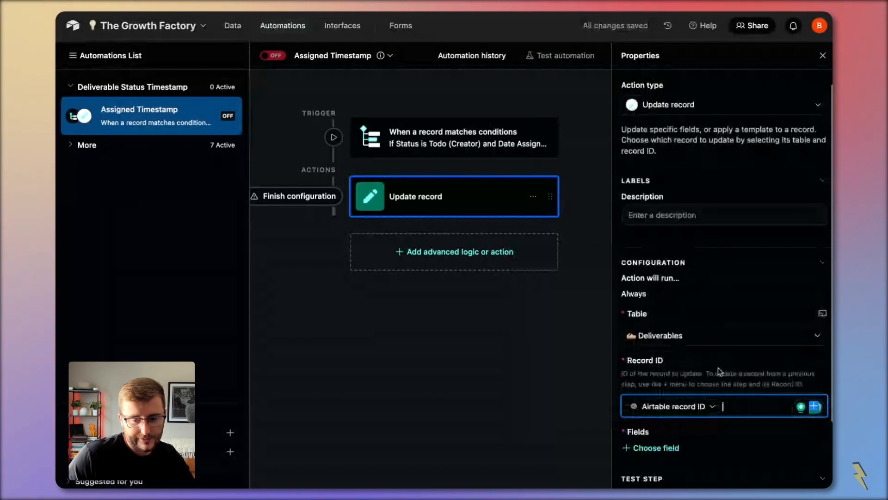
scroll(718, 367, "down", 2)
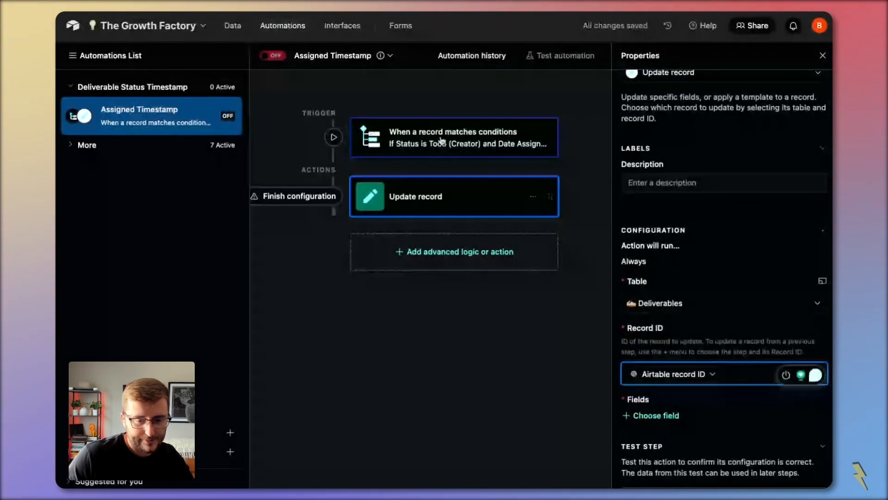
- Add the Date Assigned field to the fields changed by the Update record action
left_click(666, 415)
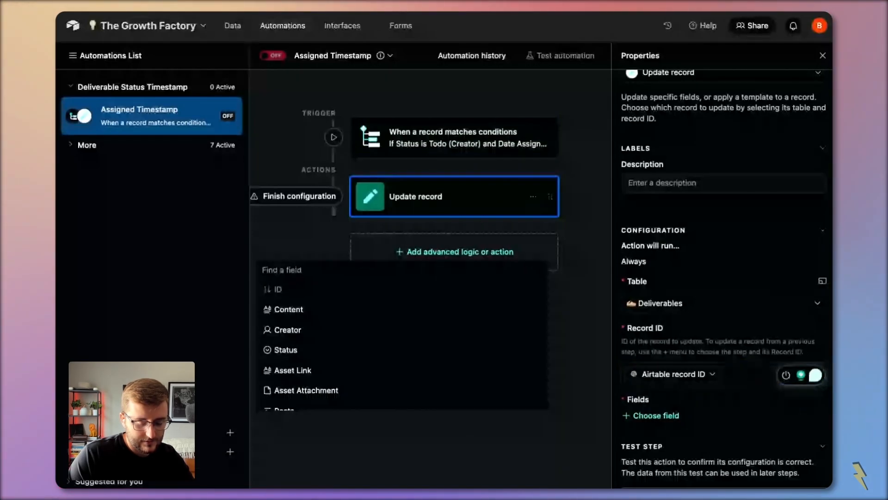
type("as")
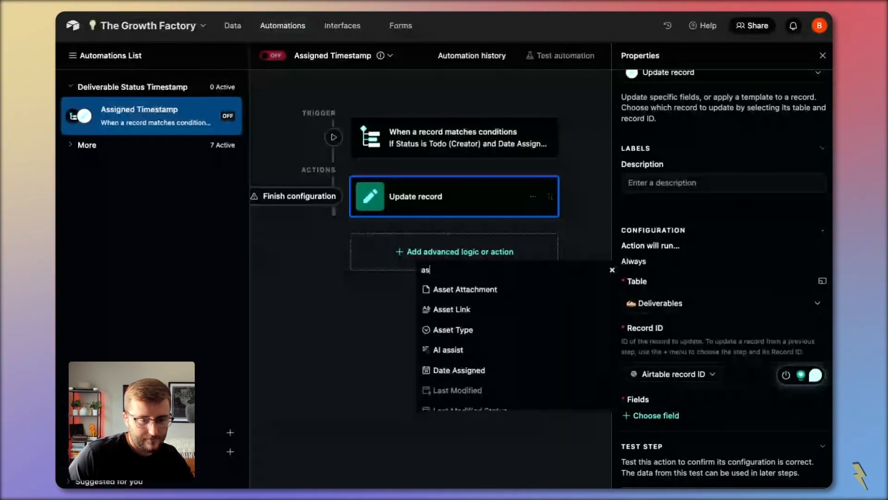
type("si")
left_click(584, 341)
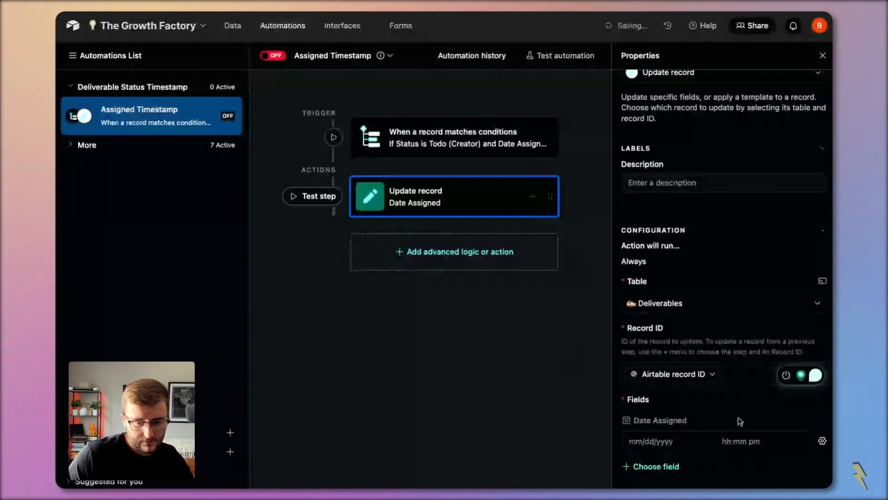
- Set Date Assigned dynamically to the trigger record's Last Modified Status, and turn the Assigned Timestamp automation on
left_click(822, 442)
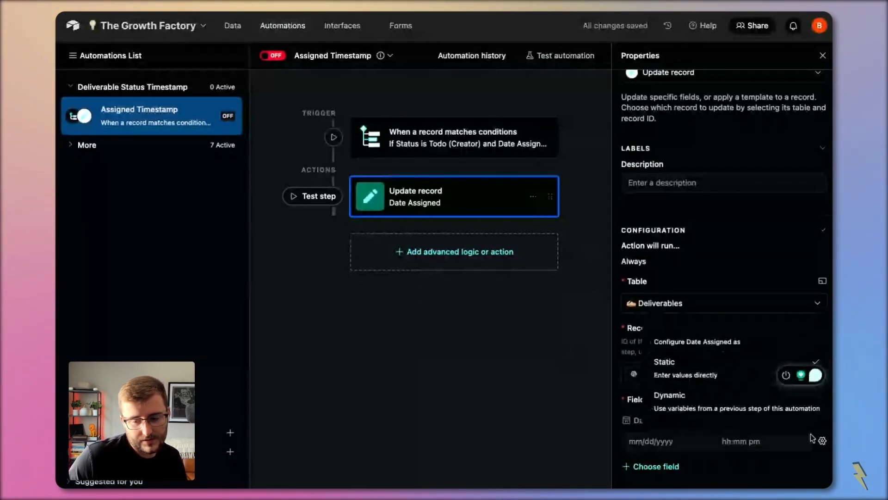
left_click(702, 403)
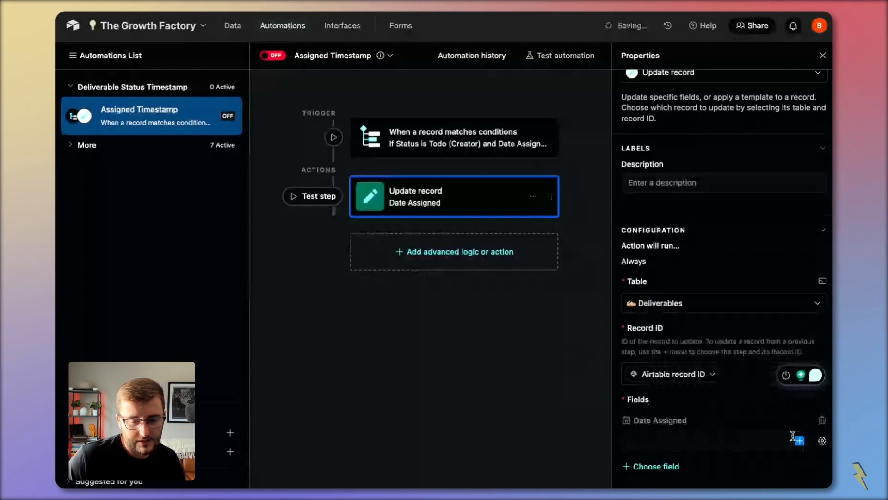
left_click(799, 440)
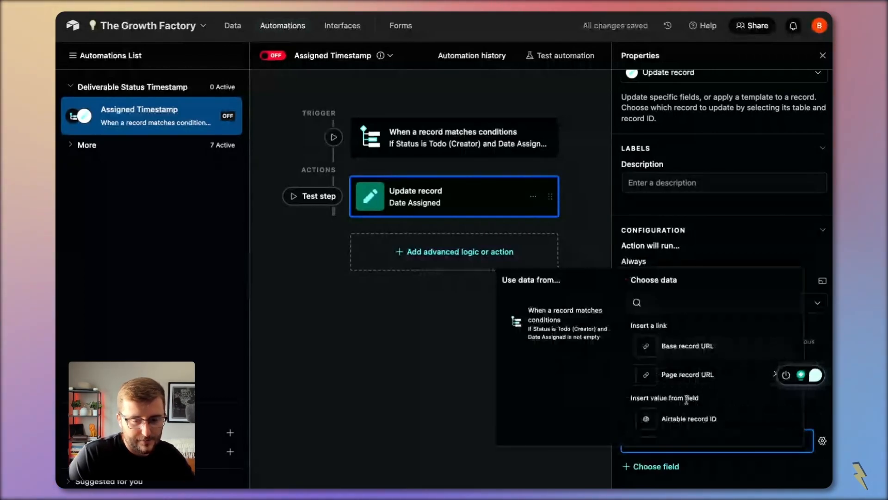
type("last")
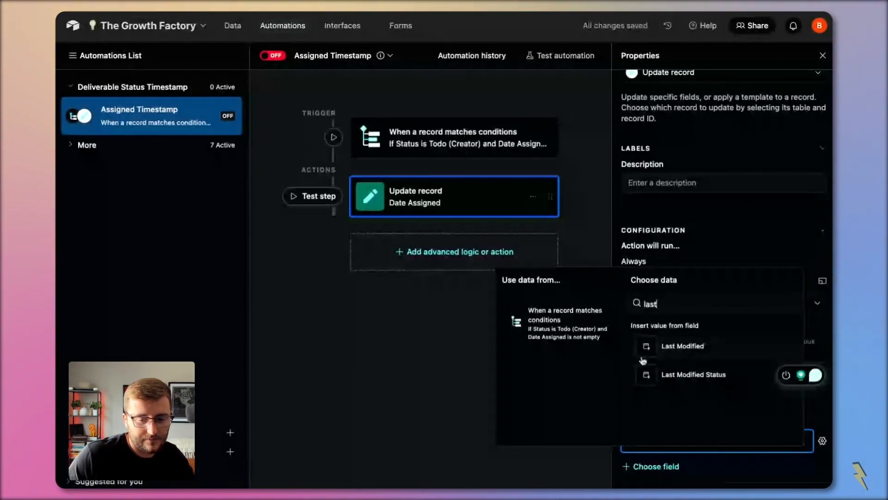
left_click(685, 374)
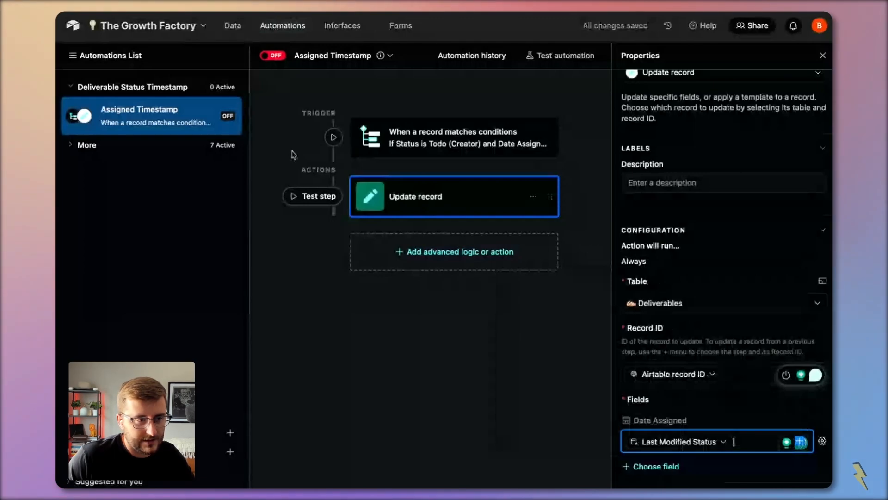
left_click(273, 55)
- Clear the Date Assigned value of deliverable 4 in the Deliverables table to test the automation
left_click(233, 26)
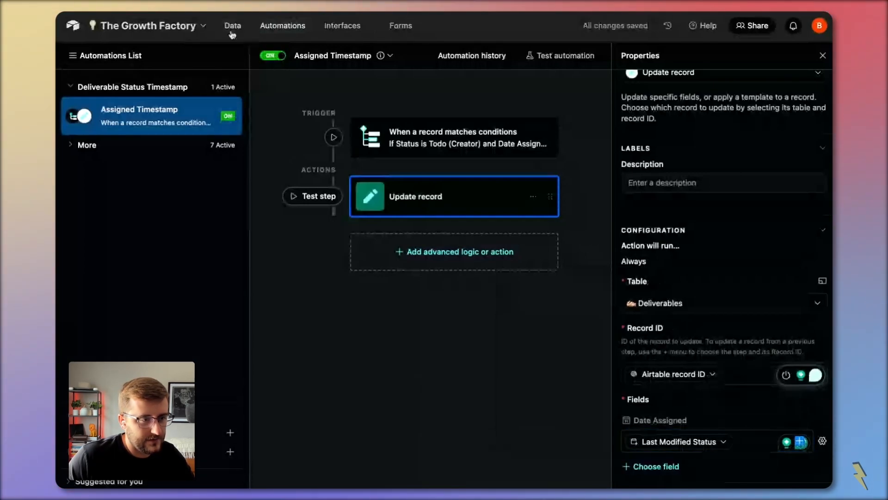
scroll(239, 414, "down", 3)
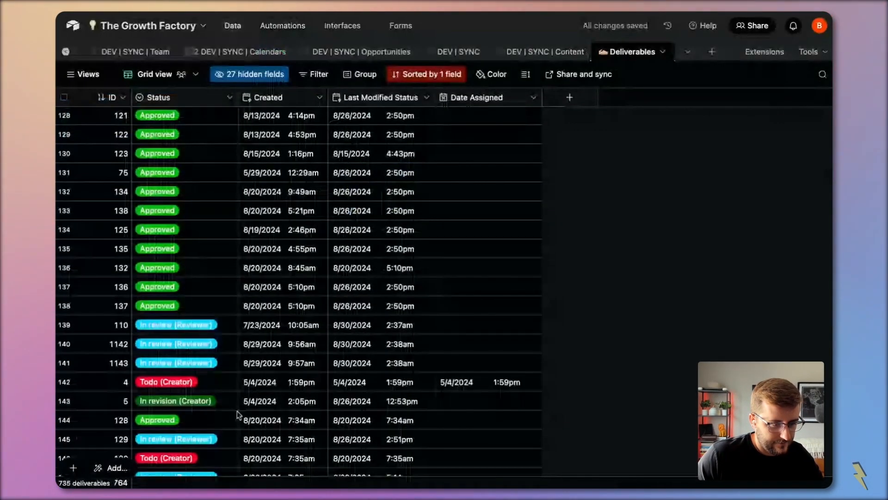
left_click(469, 368)
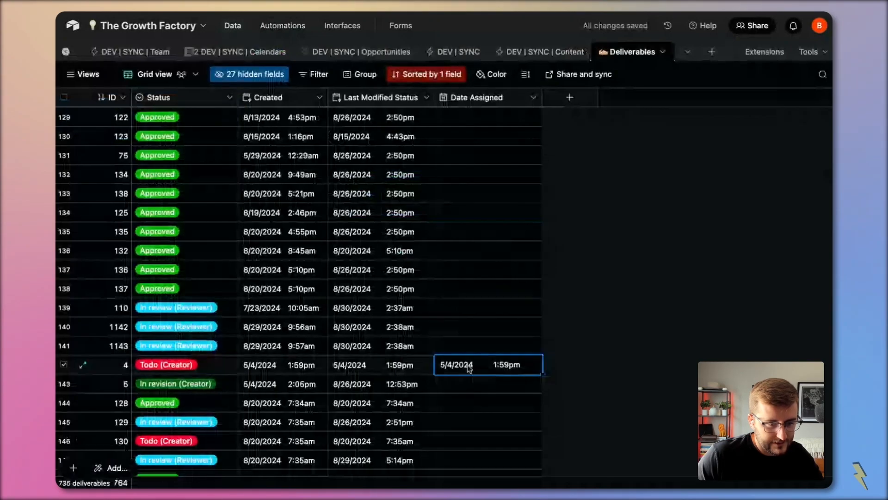
key("Delete")
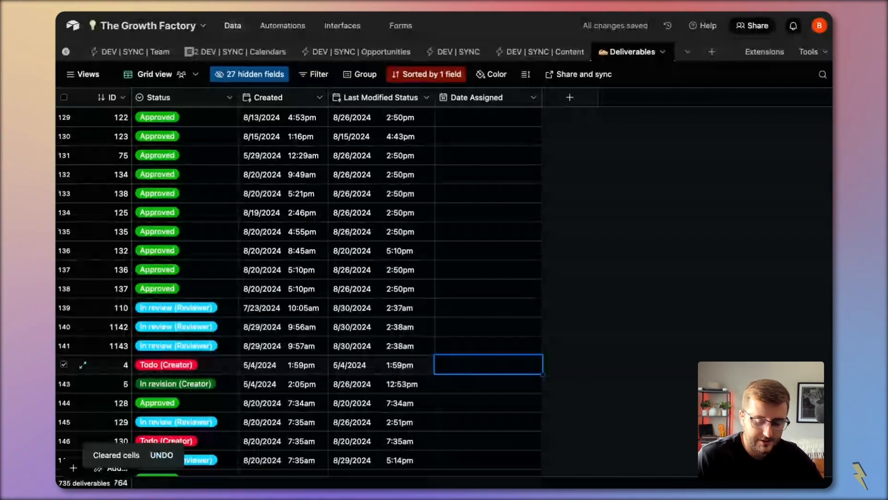
key("Up")
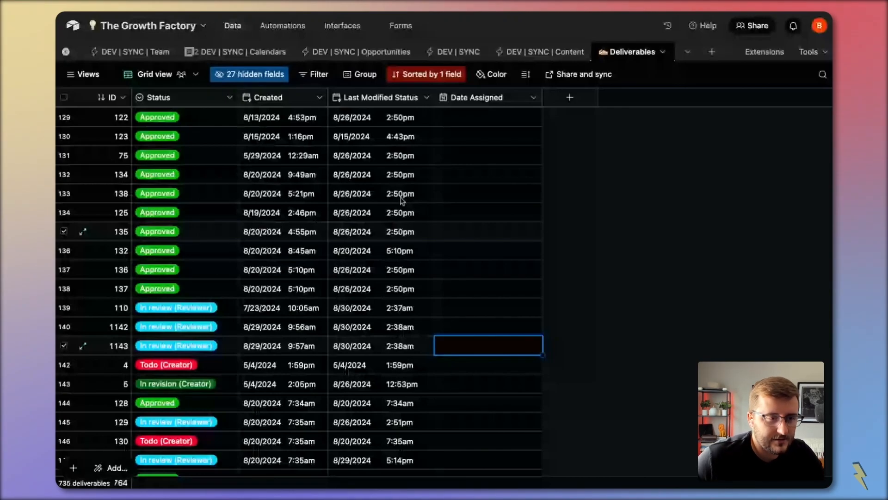
- Change the trigger's Date Assigned condition to is empty and publish the update to the live Assigned Timestamp automation
left_click(279, 27)
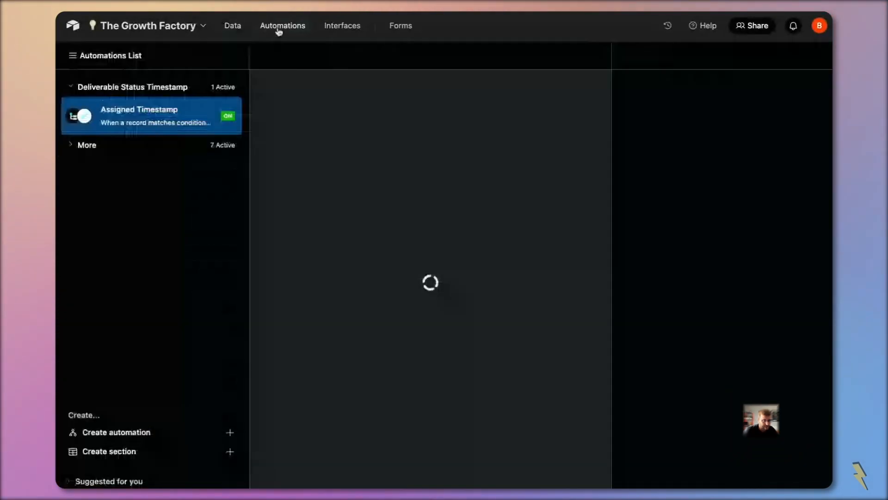
left_click(233, 31)
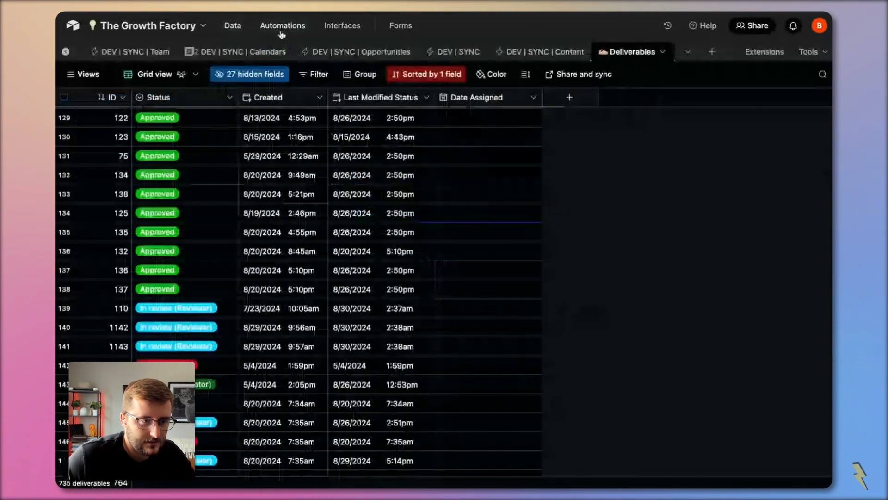
left_click(280, 29)
left_click(444, 135)
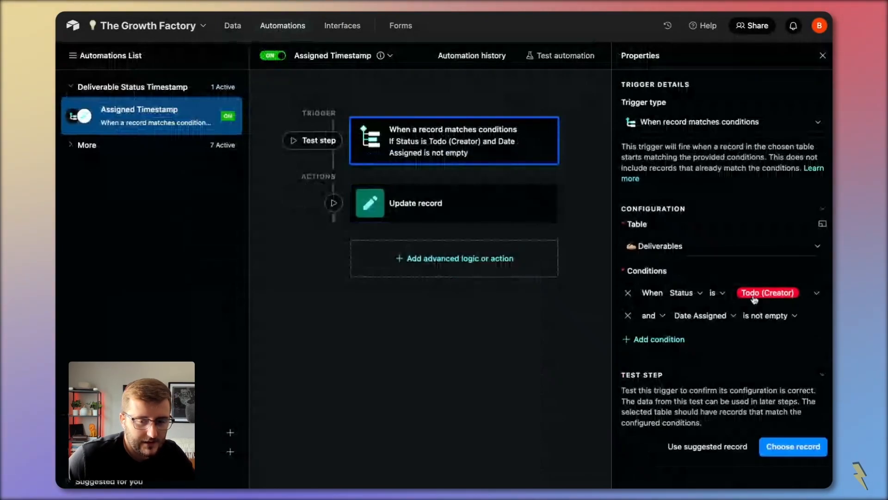
left_click(782, 323)
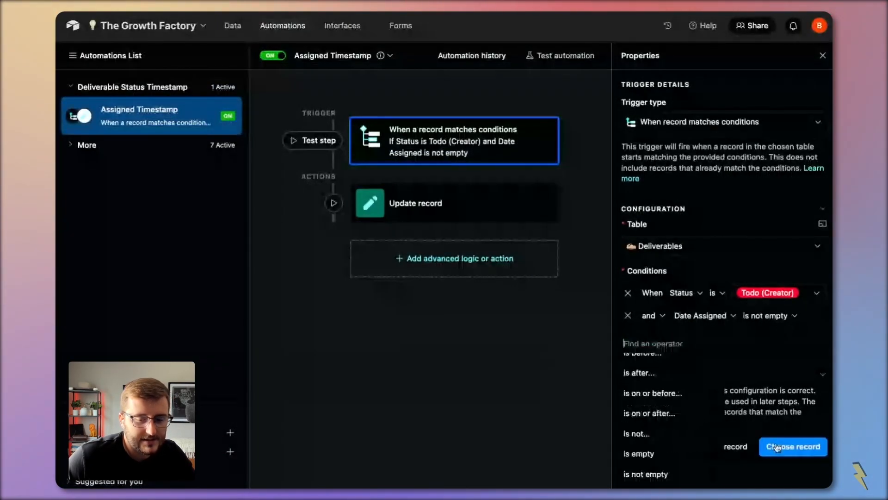
left_click(643, 452)
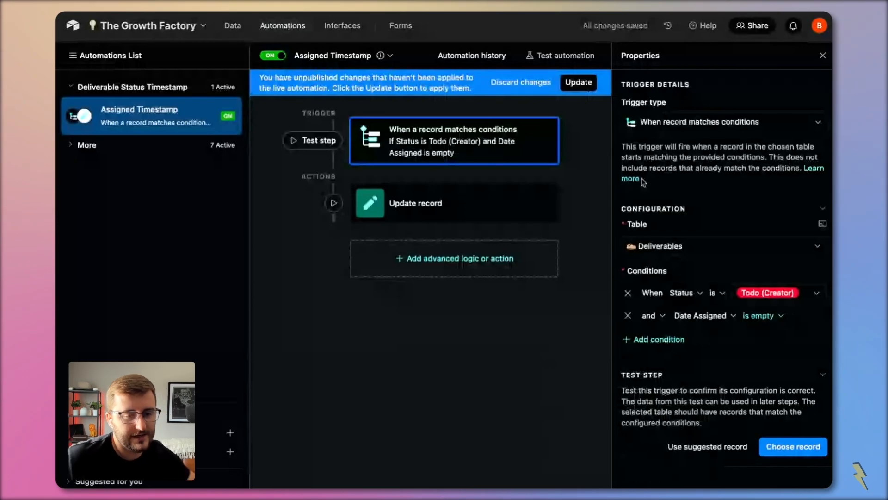
left_click(579, 84)
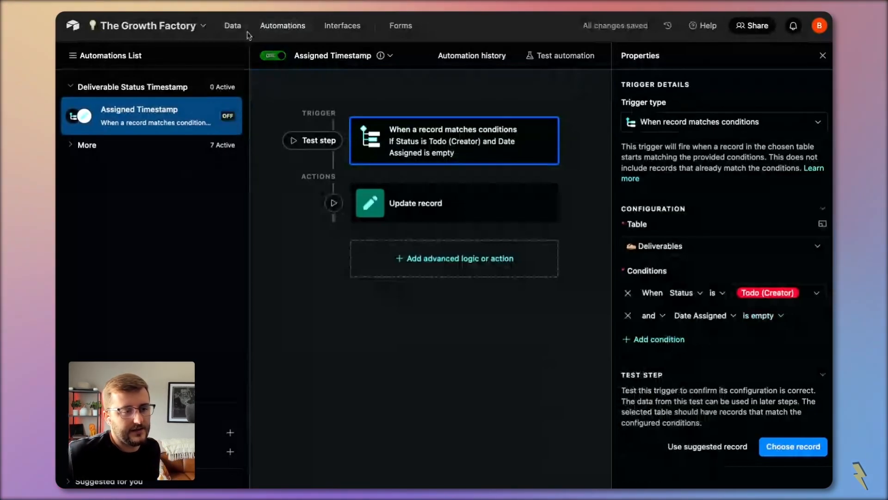
- Copy deliverable 4's Last Modified Status value into its Date Assigned cell in the Deliverables table
left_click(232, 25)
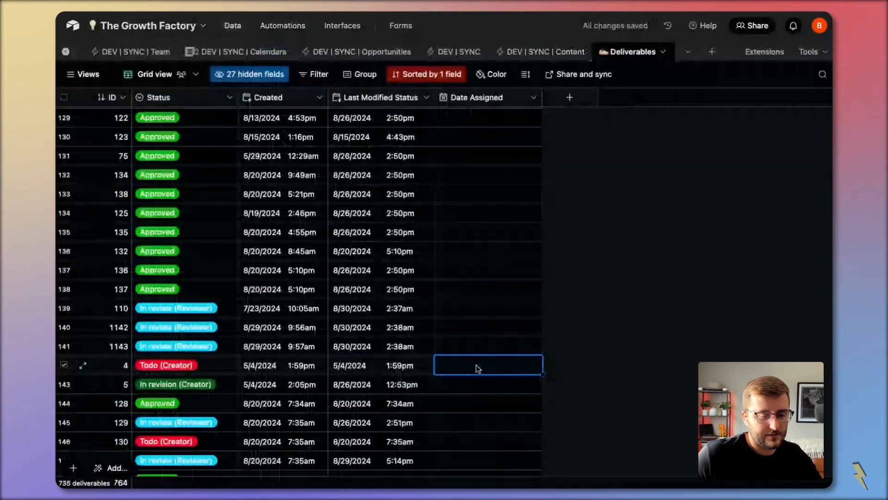
key("Left")
key("ctrl+c")
left_click(480, 365)
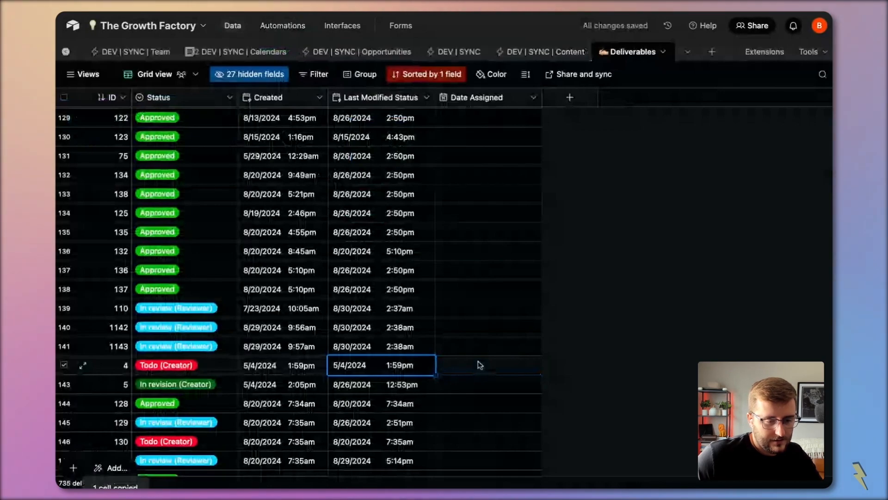
key("ctrl+v")
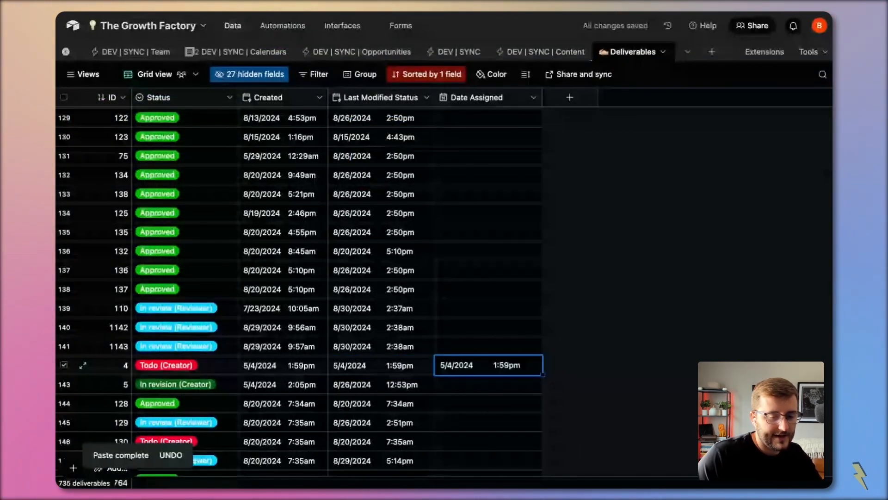
- Test the Assigned Timestamp automation by clearing deliverable 4's Date Assigned value twice
key("Delete")
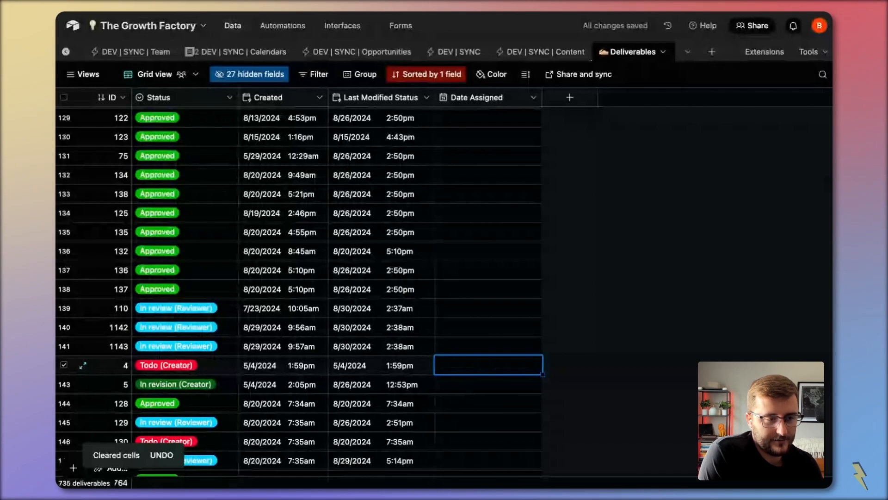
key("ctrl+z")
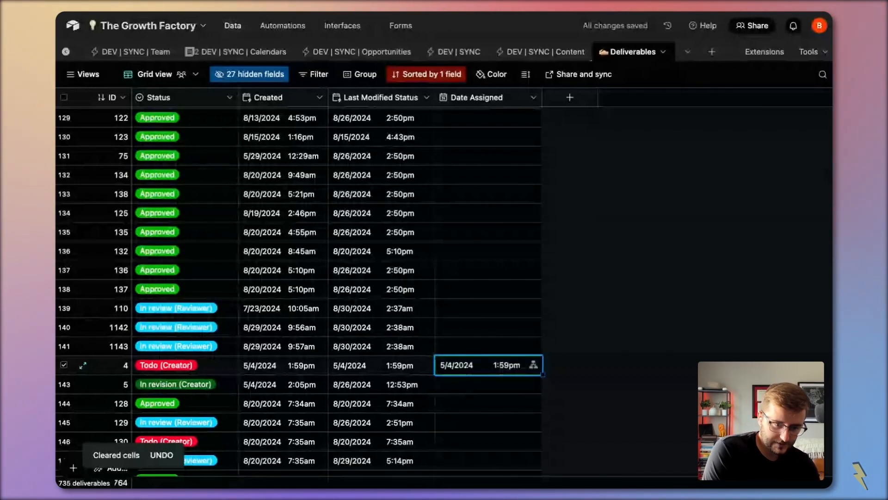
key("Delete")
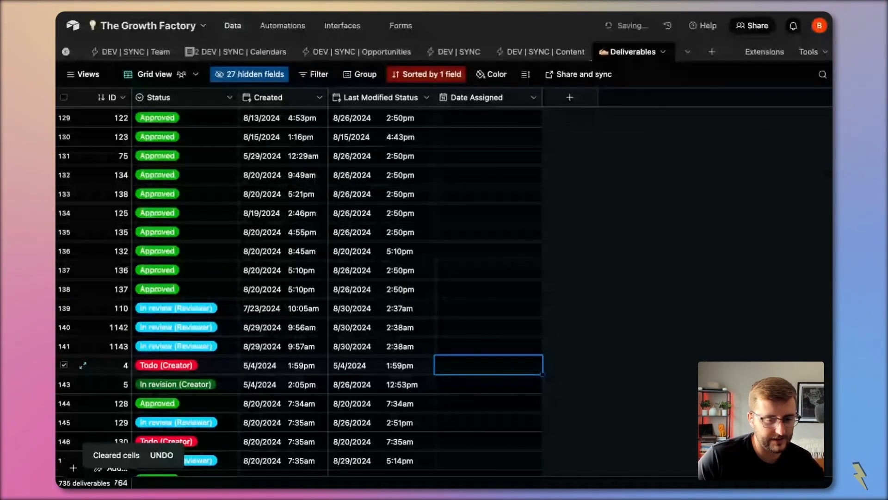
scroll(301, 286, "down", 2)
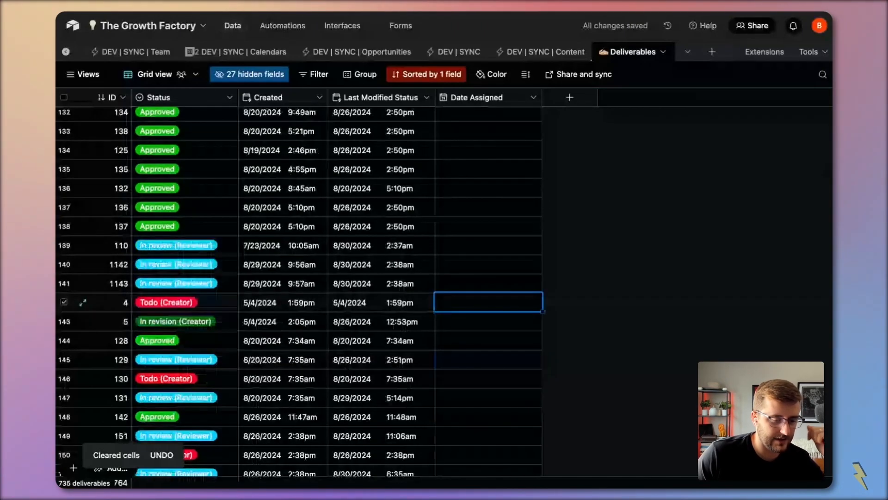
key("ctrl+z")
scroll(301, 365, "down", 1)
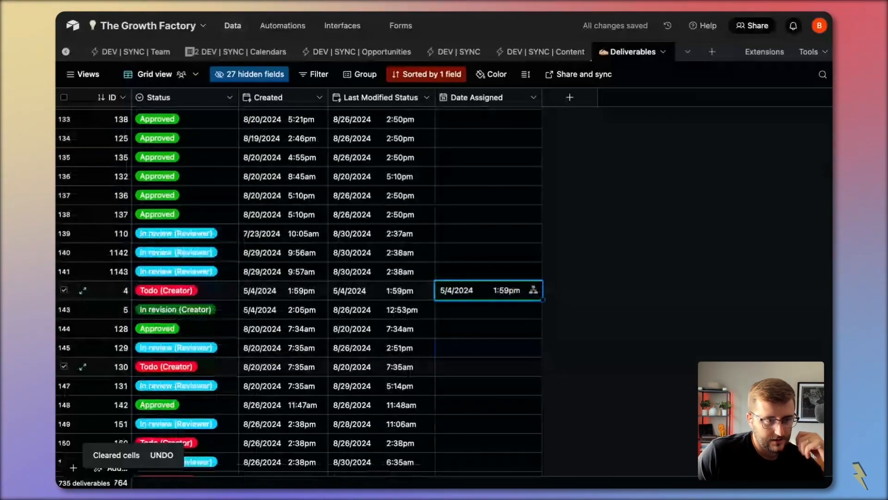
- Review the Status options available for deliverable 110
left_click(208, 237)
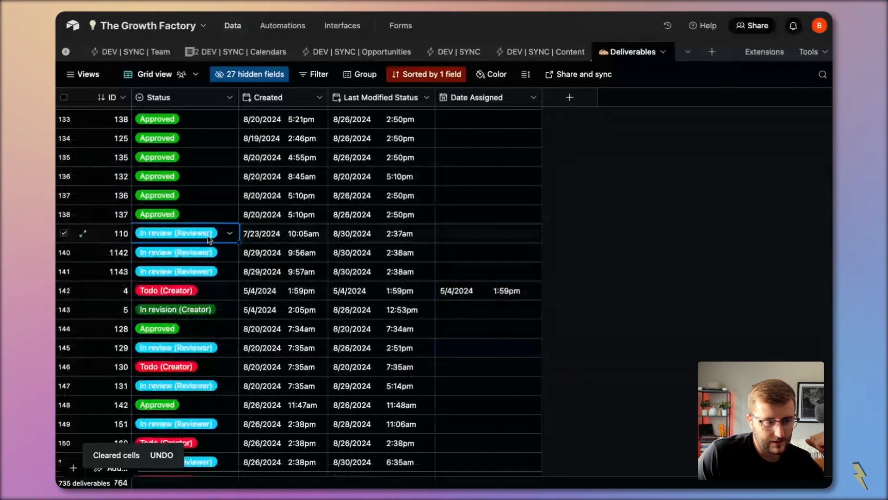
left_click(208, 238)
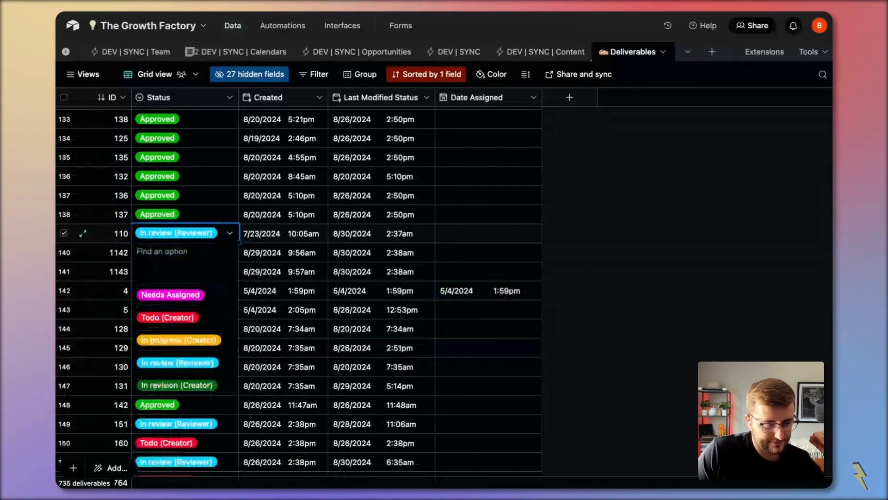
scroll(185, 324, "down", 2)
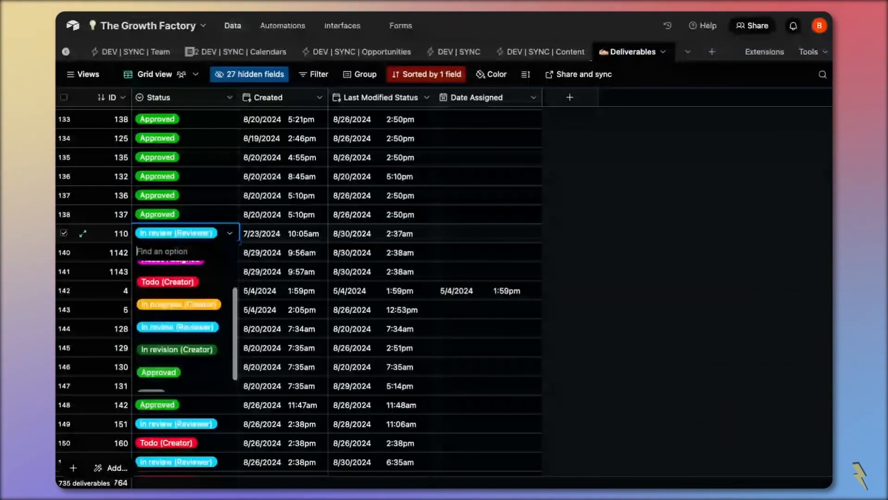
scroll(190, 325, "up", 1)
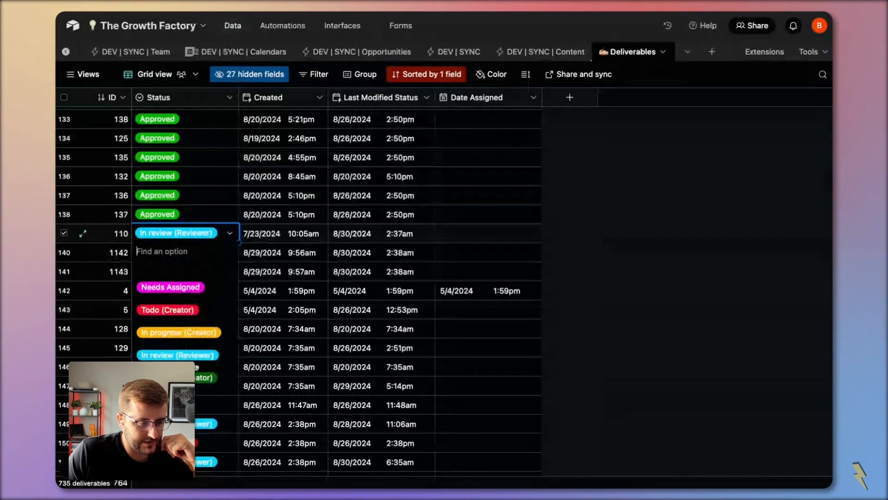
- Start a new Date field named First Submission Date in the Deliverables table
left_click(568, 98)
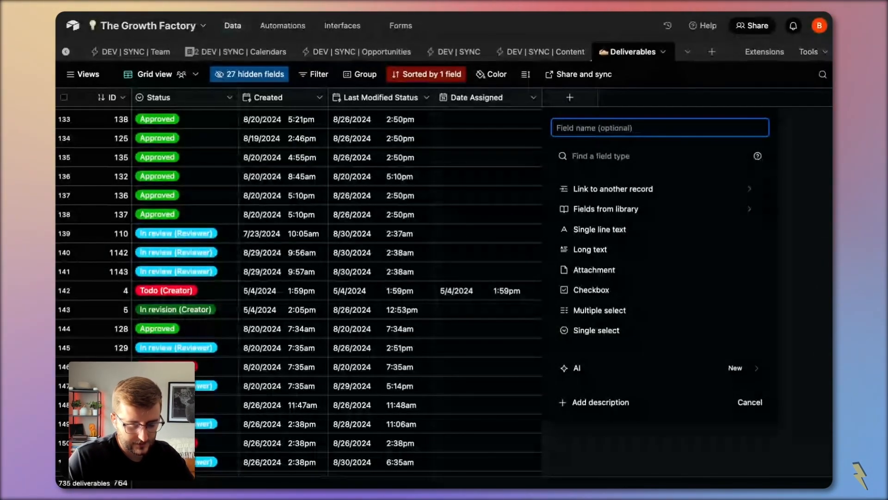
type("Fir")
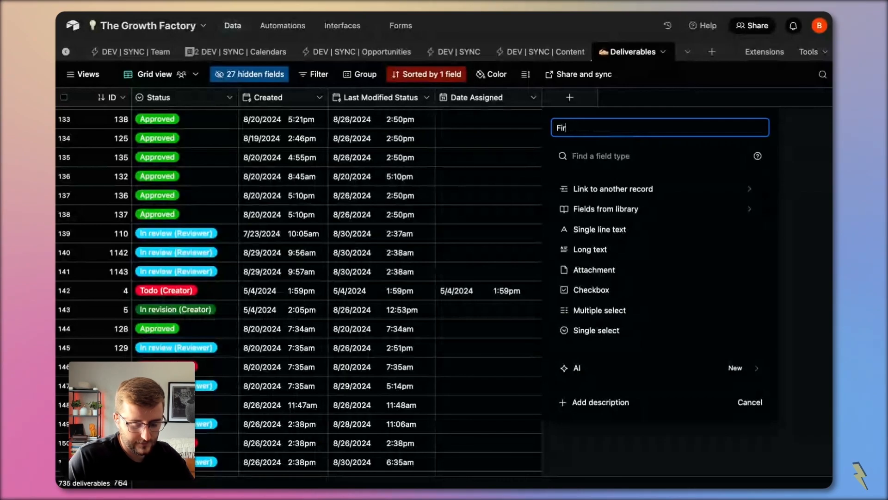
type("st Submission Date")
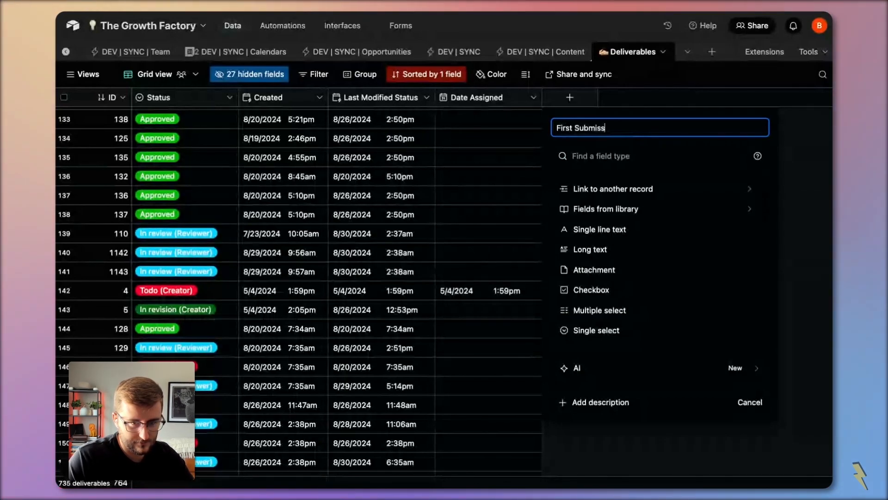
key("Tab")
type("date")
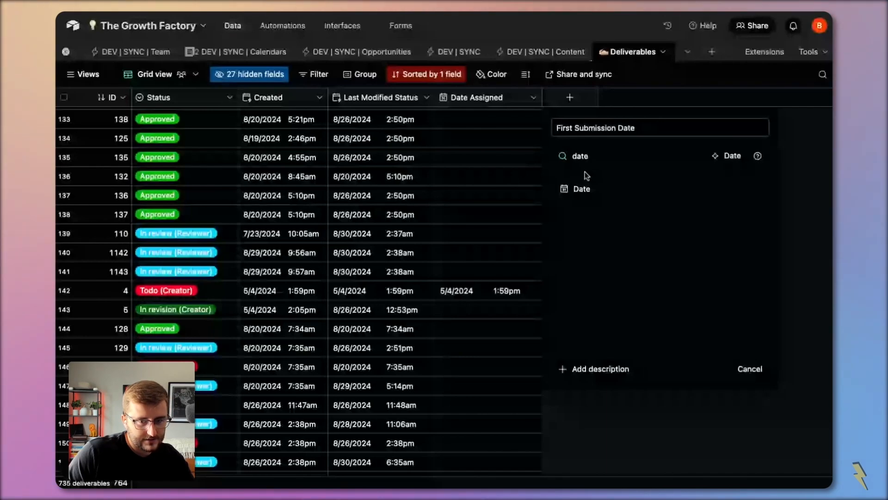
left_click(722, 158)
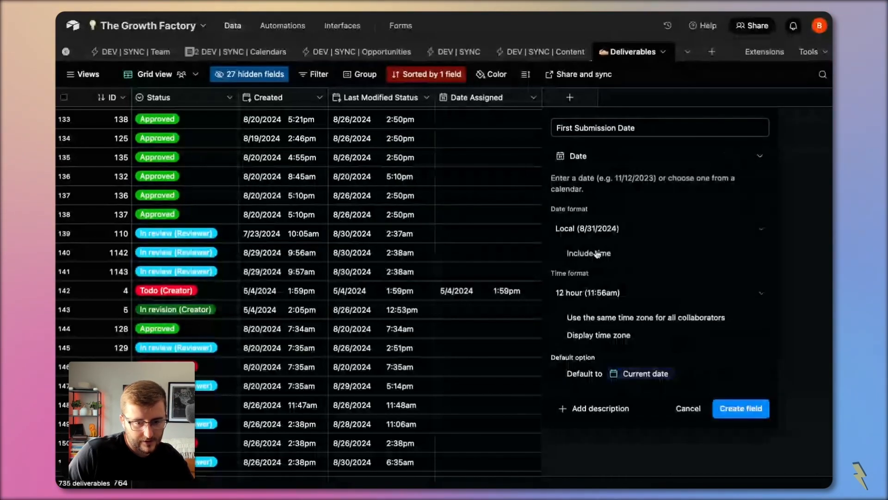
- Include time in the field, use the America/New_York time zone for all collaborators, display the time zone, and create the field
left_click(606, 318)
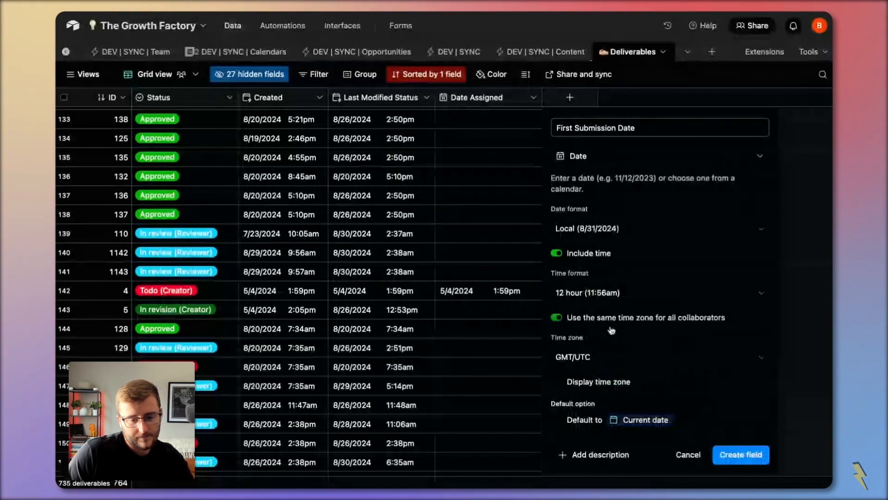
left_click(615, 356)
left_click(632, 252)
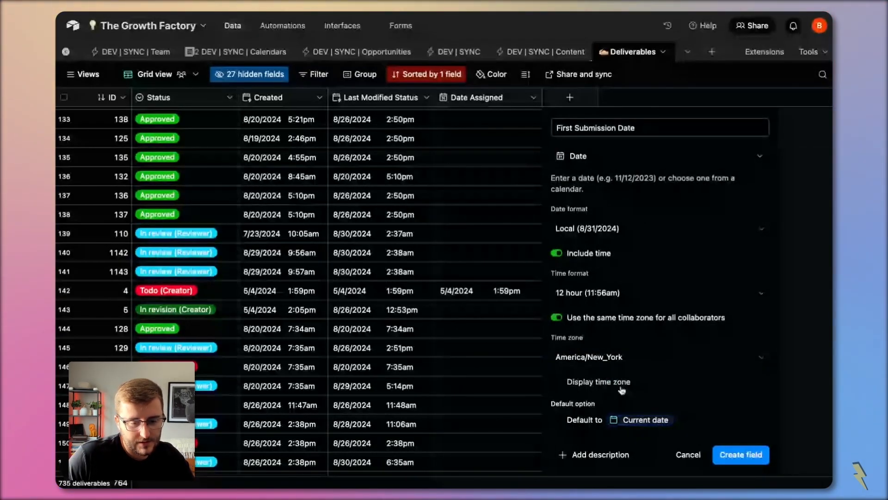
left_click(621, 386)
left_click(741, 454)
- Turn on time zone display for the Date Assigned field and widen the First Submission Date column to fit its name
double_click(484, 98)
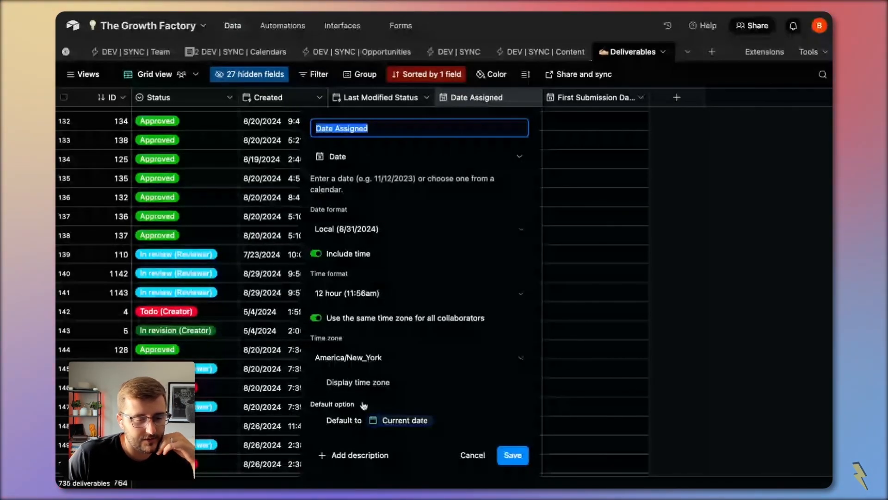
left_click(357, 384)
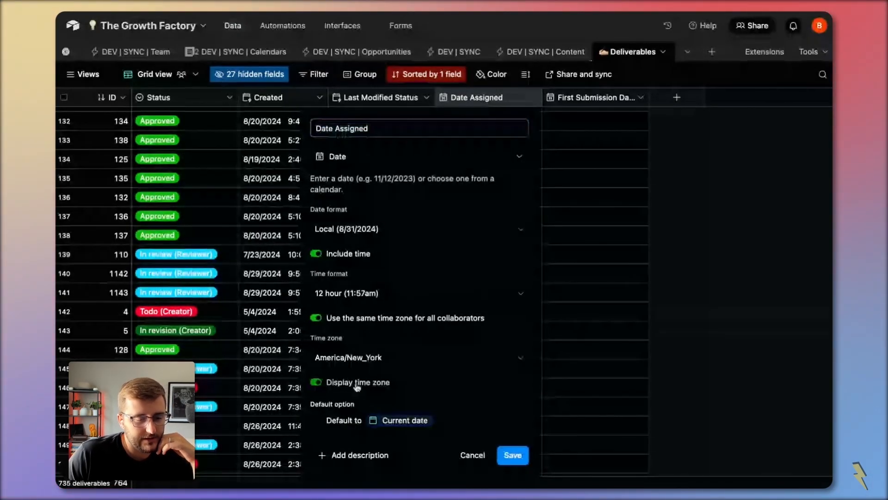
left_click(514, 454)
left_click(565, 345)
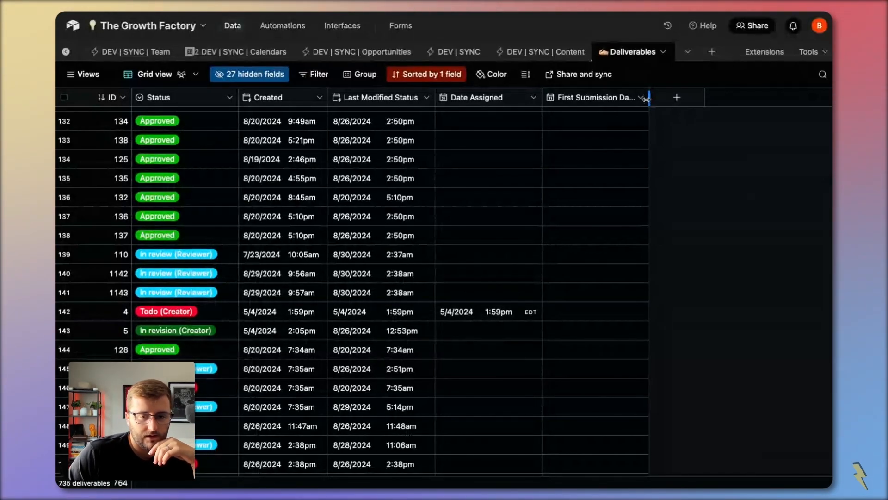
mouse_move(647, 97)
left_mouse_down()
mouse_move(670, 99)
mouse_move(647, 103)
left_mouse_up()
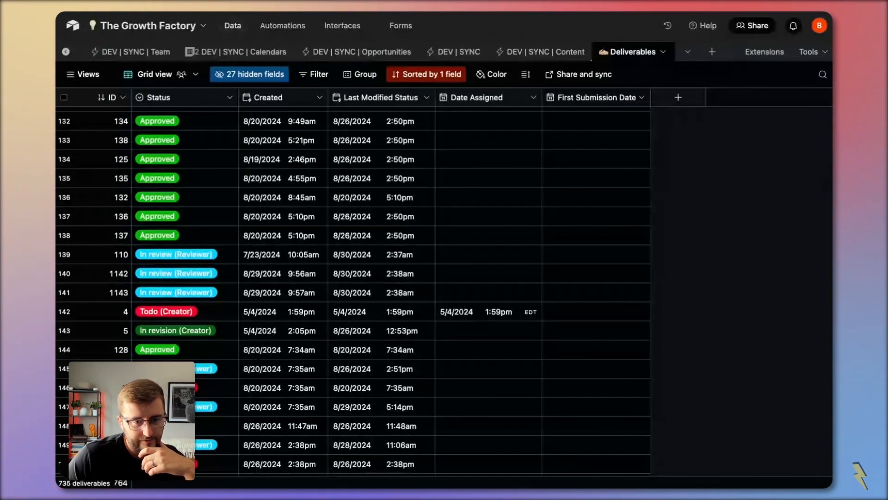
- Duplicate the First Submission Date field and rename the copy Second Submission Date
left_click(445, 98)
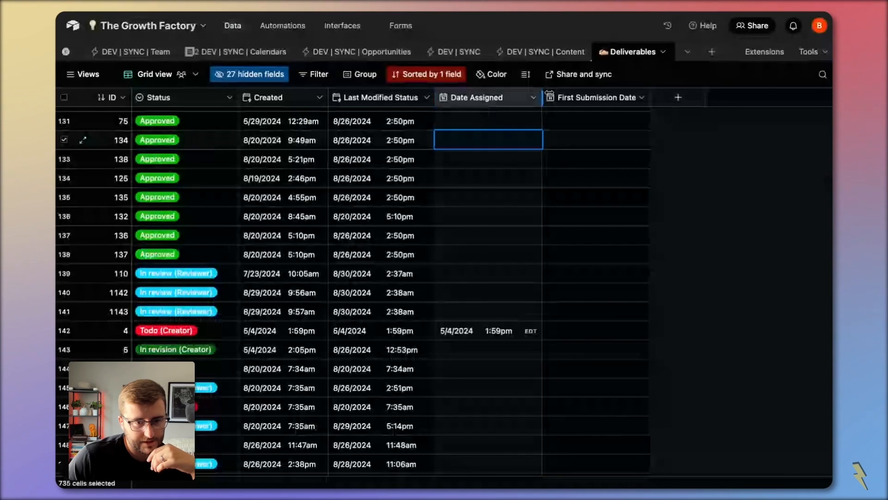
left_click(612, 98)
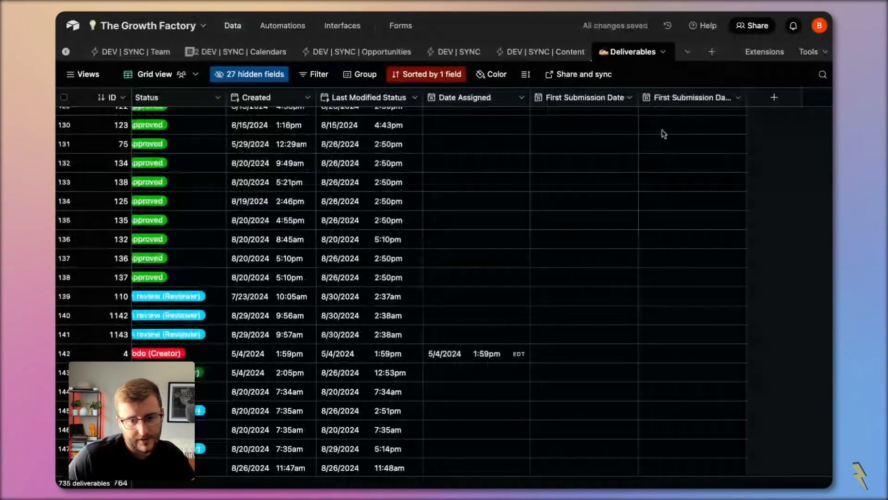
double_click(679, 96)
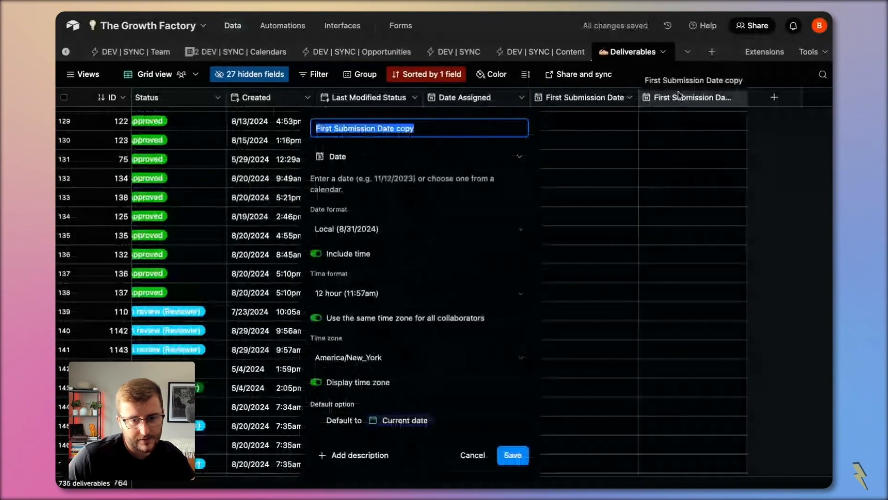
key("Right")
key("BackSpace")
key("BackSpace")
key("BackSpace")
key("BackSpace")
key("BackSpace")
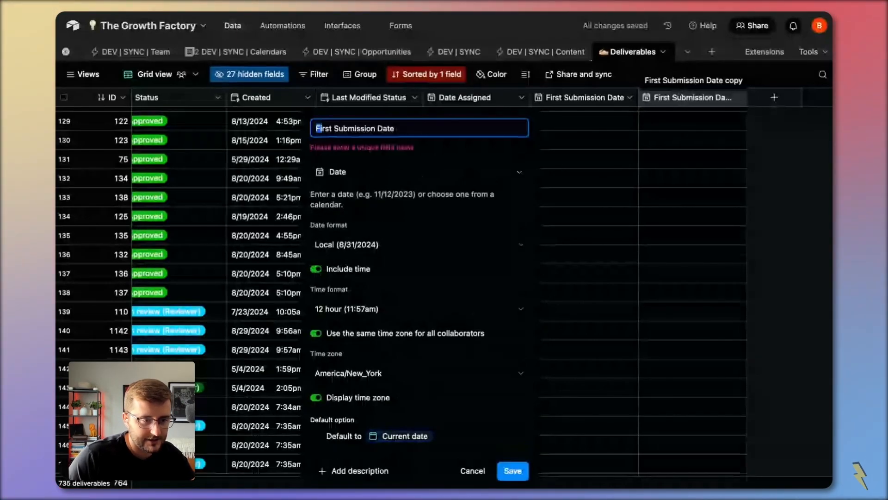
type("Second")
key("Return")
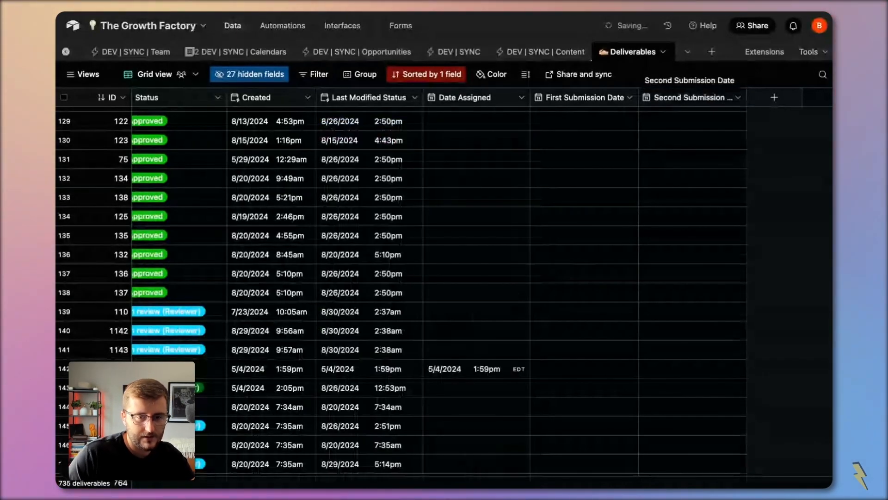
- Duplicate the Second Submission Date field and rename the copy Third Submission Date
right_click(677, 96)
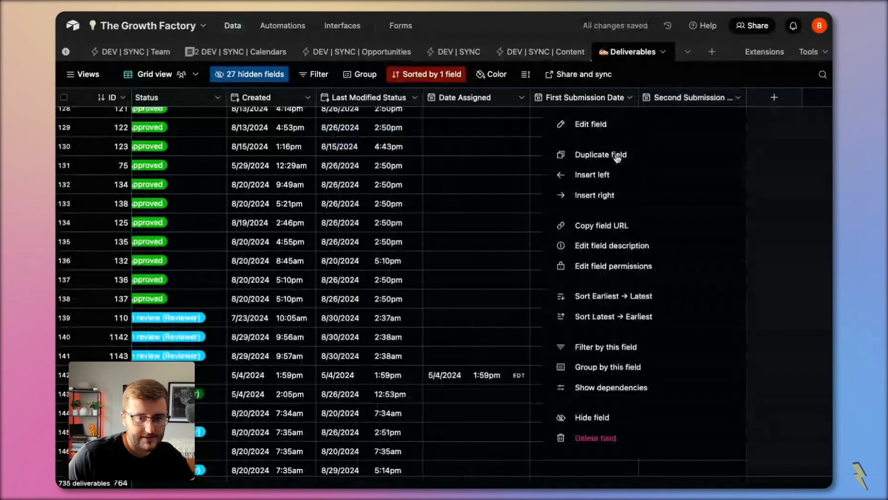
left_click(617, 156)
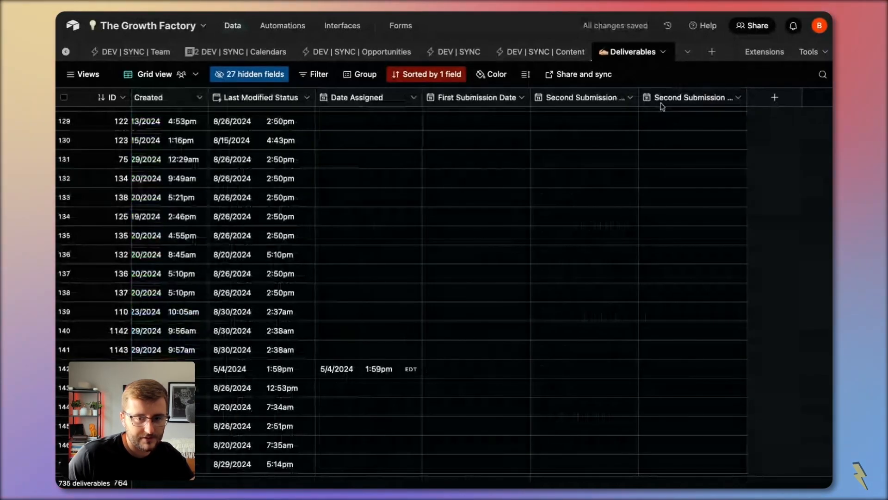
double_click(662, 104)
key("Right")
key("BackSpace")
key("BackSpace")
key("BackSpace")
key("BackSpace")
key("BackSpace")
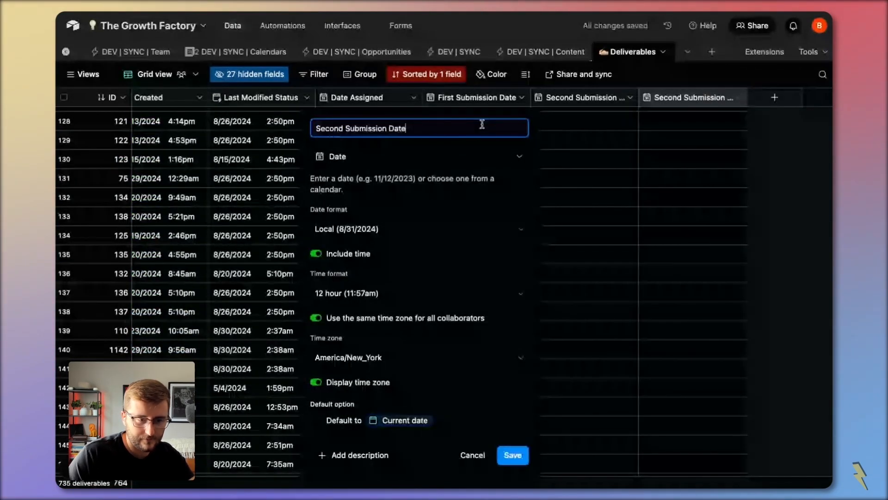
double_click(328, 128)
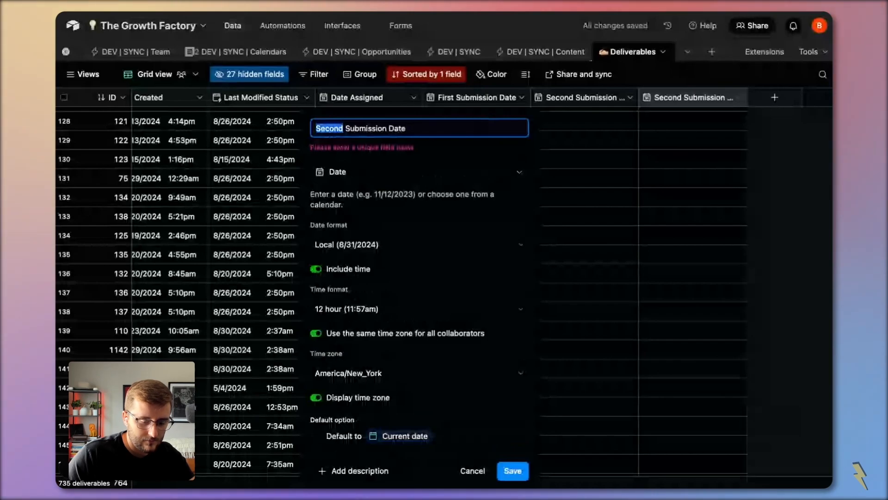
type("Third")
key("Return")
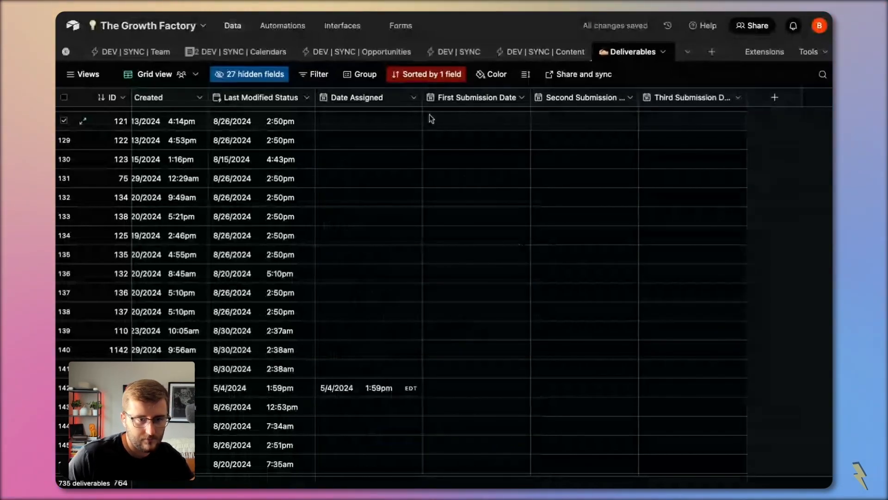
- Duplicate the Assigned Timestamp automation and rename the copy Submitted Timestamp
left_click(296, 30)
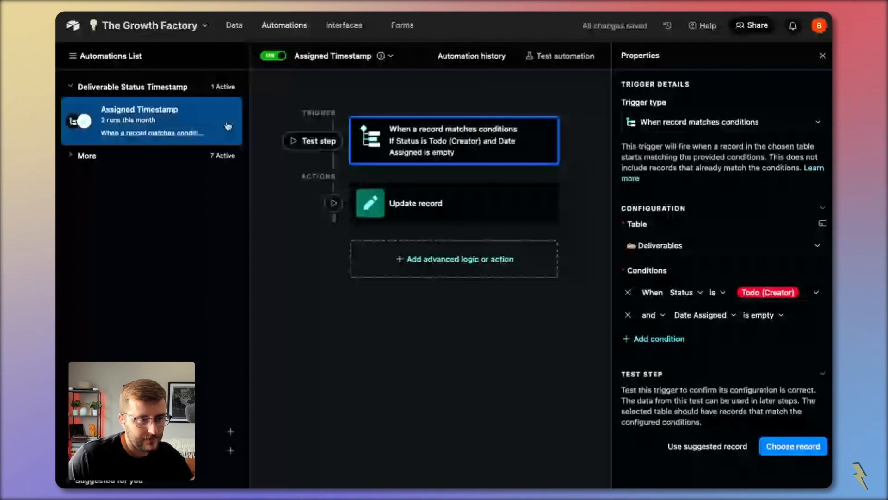
left_click(225, 122)
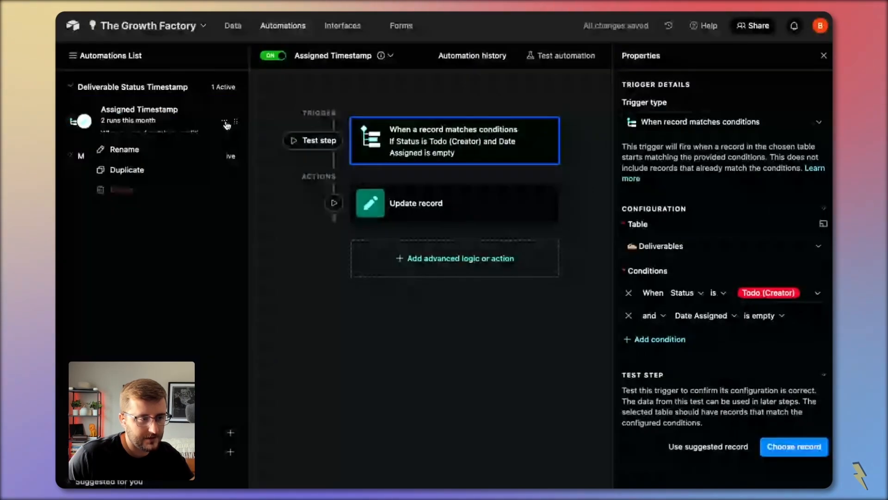
left_click(154, 172)
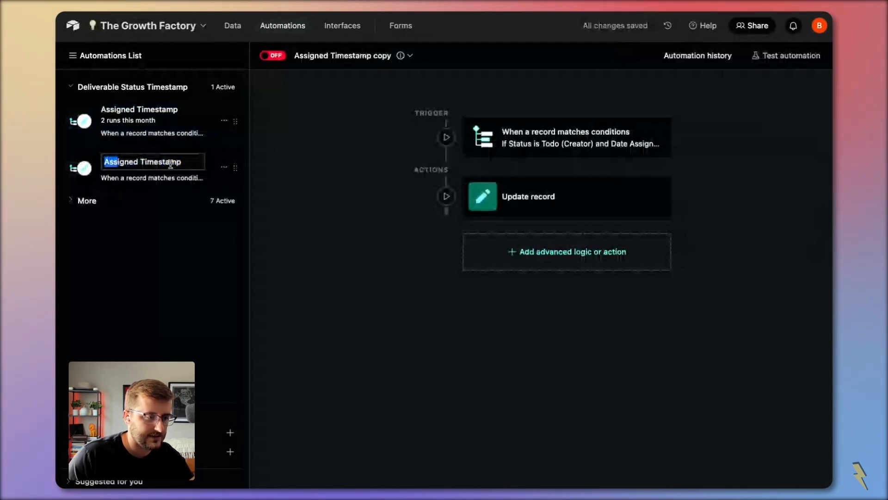
key("shift+Right")
key("shift+Right")
key("shift+Right")
key("shift+Right")
key("shift+Right")
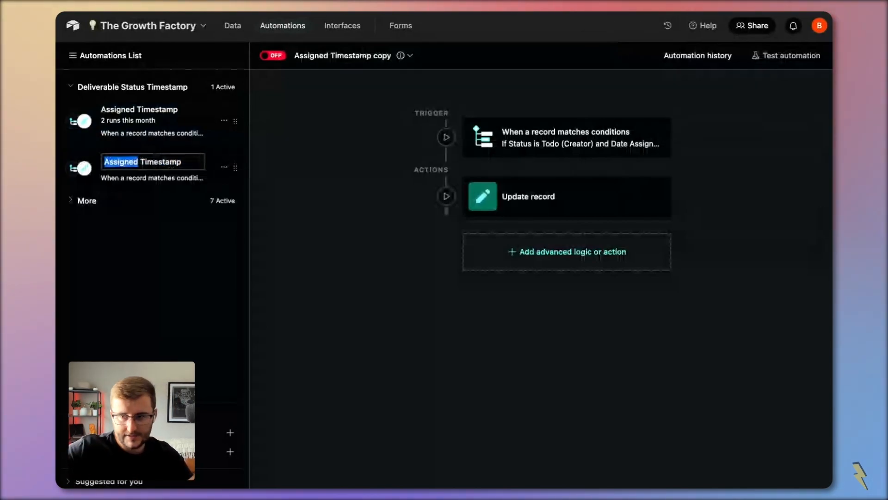
type("S")
type("ubmitted")
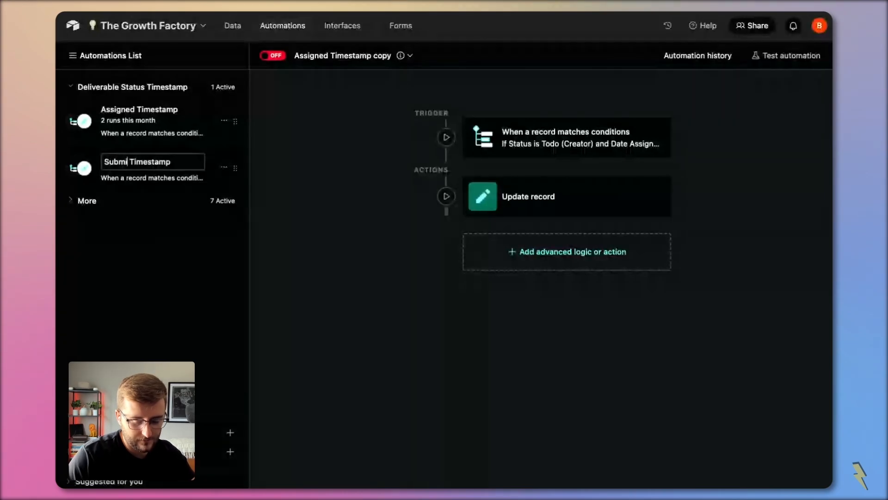
key("Return")
- Set the Submitted Timestamp trigger's Status condition to In review (Reviewer) and remove its Date Assigned condition
left_click(604, 139)
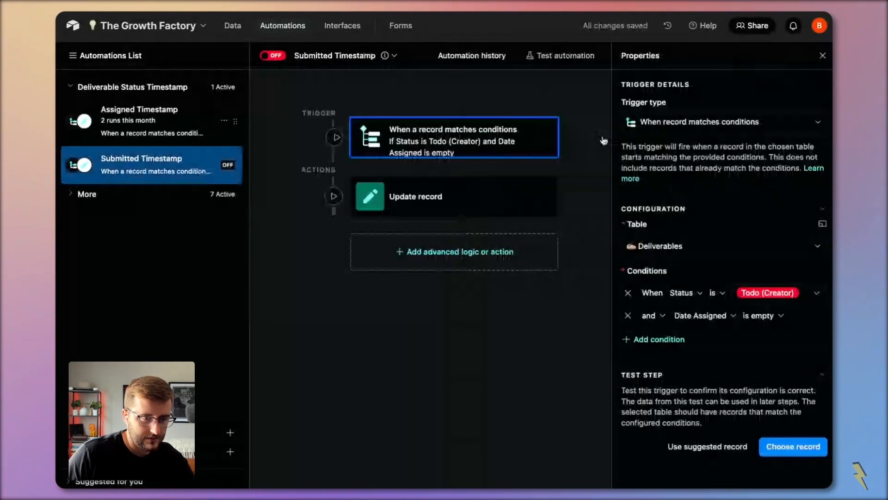
left_click(782, 292)
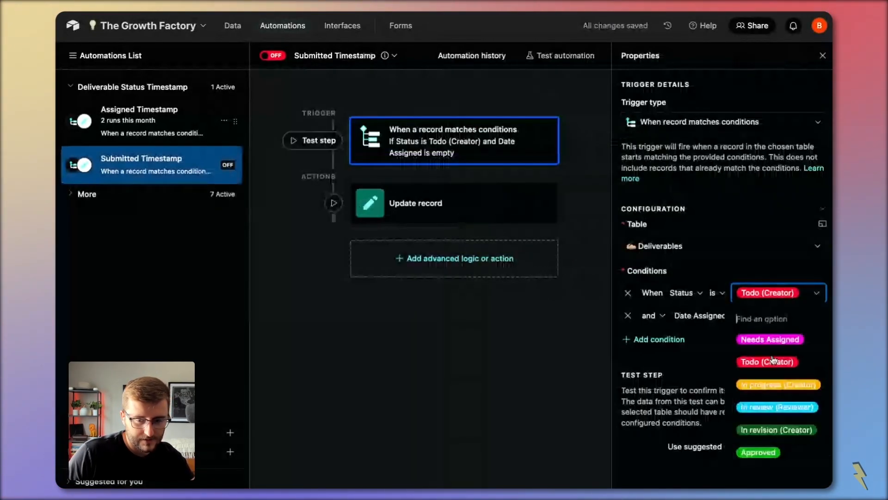
left_click(777, 407)
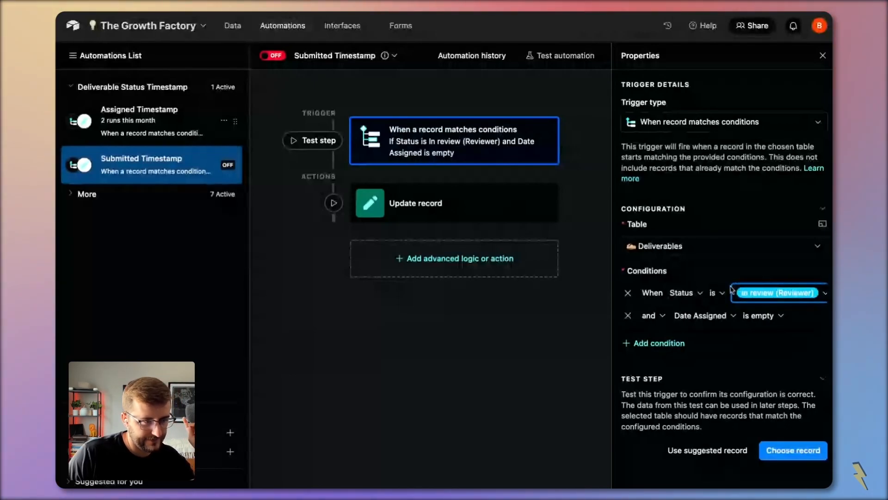
left_click(711, 319)
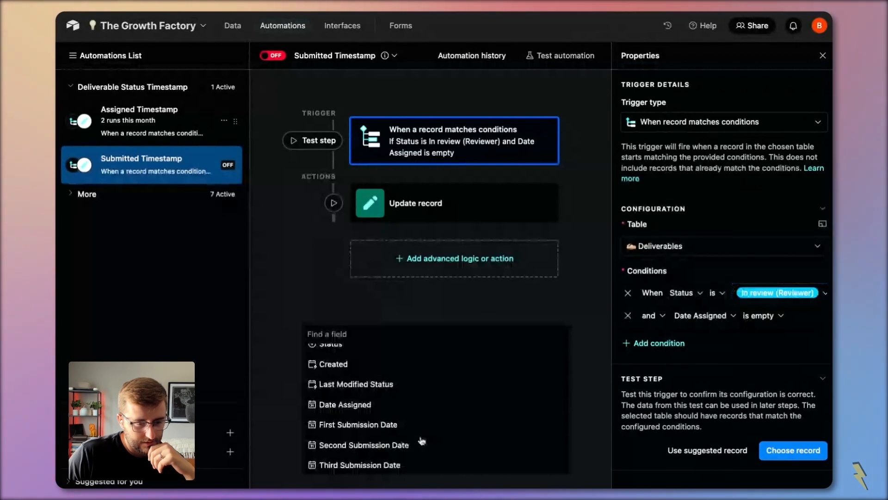
left_click(628, 315)
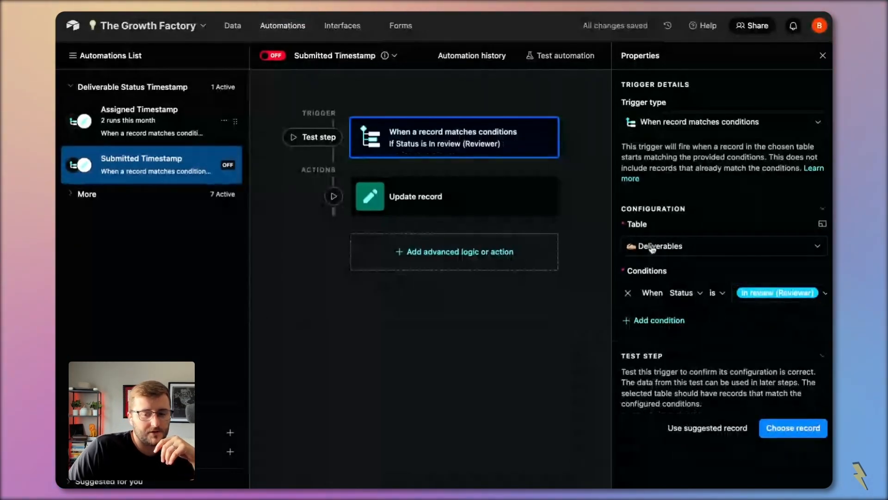
- Add a conditional logic group to the Submitted Timestamp automation that runs if First Submission Date is empty
left_click(475, 254)
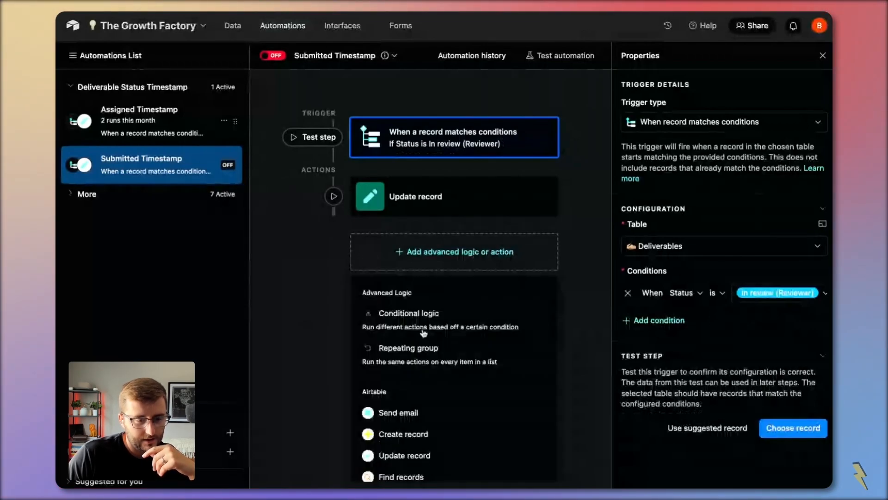
left_click(423, 330)
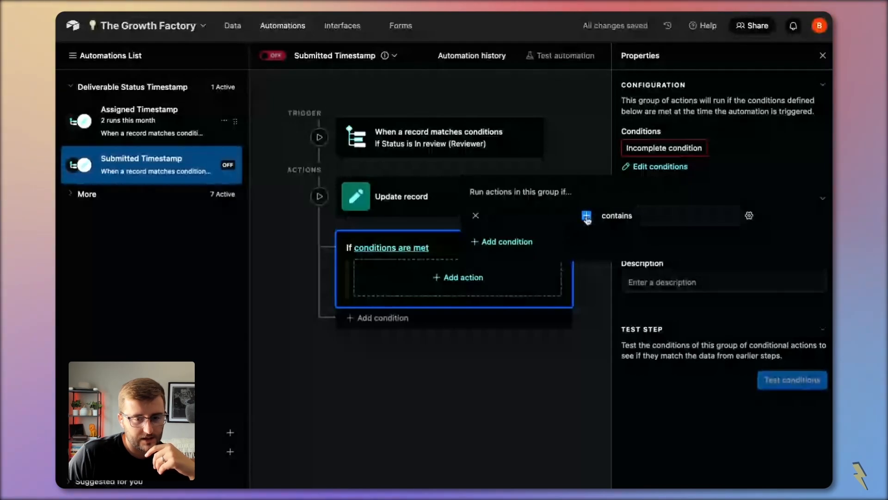
left_click(586, 216)
type("da")
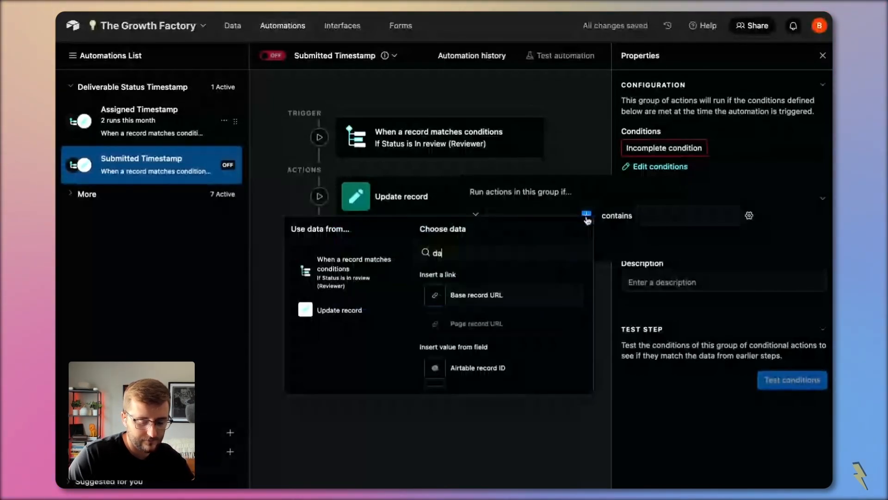
type("te")
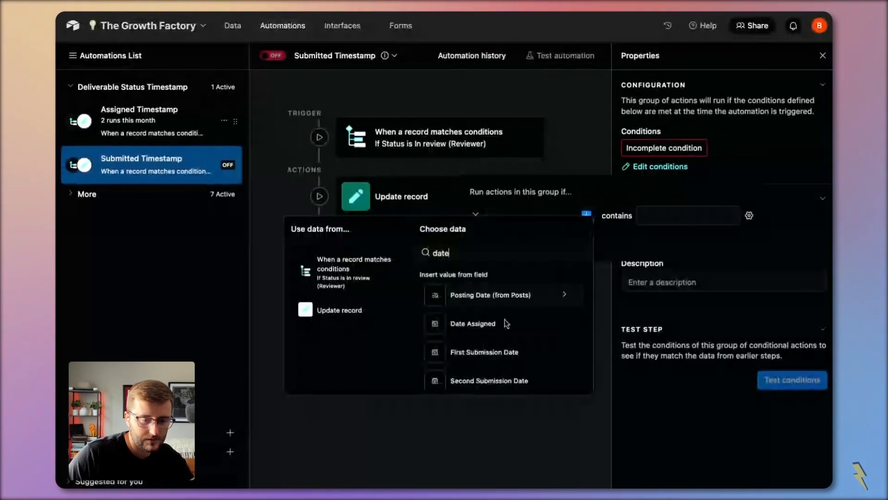
left_click(477, 350)
left_click(610, 216)
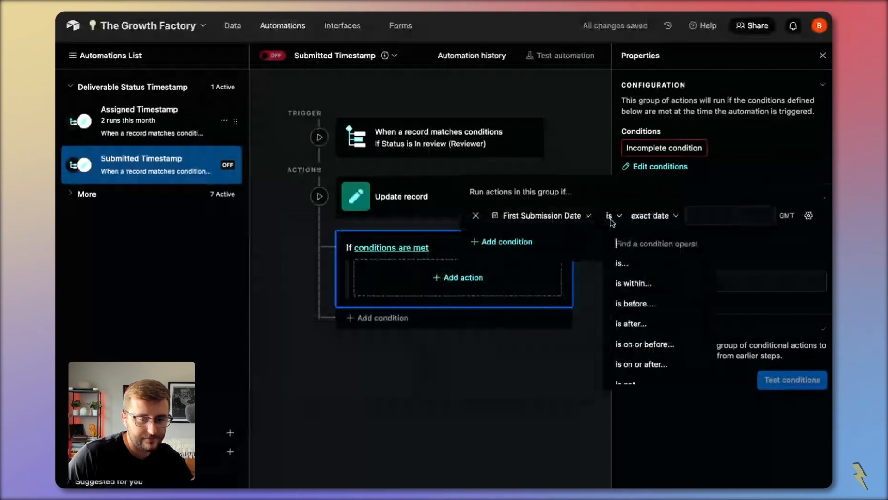
scroll(648, 368, "down", 2)
left_click(648, 368)
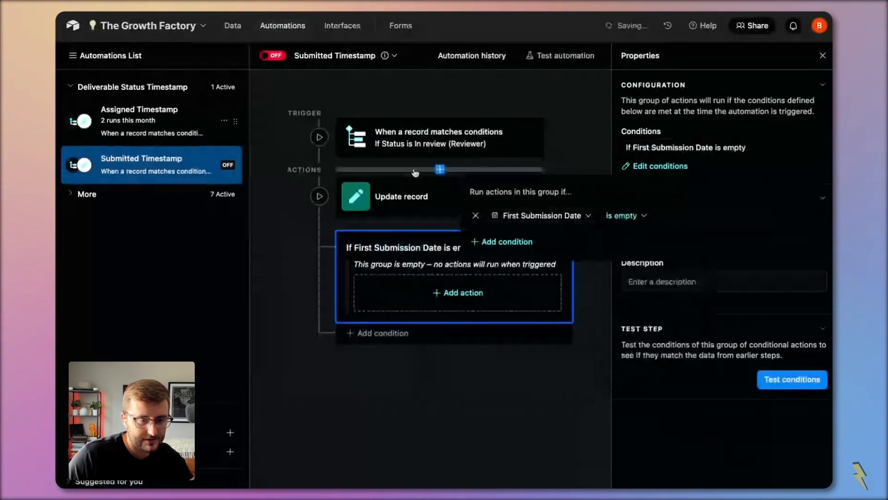
- Move the existing Update record action into the conditional group and add First Submission Date to its fields as a dynamic value
left_click(415, 172)
left_click_drag(537, 196, 447, 237)
scroll(658, 437, "down", 3)
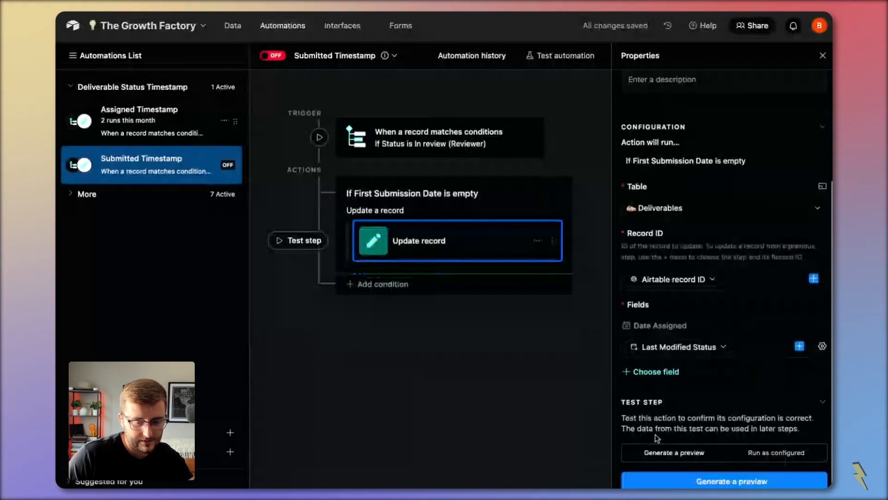
left_click(641, 374)
type("fir")
key("Return")
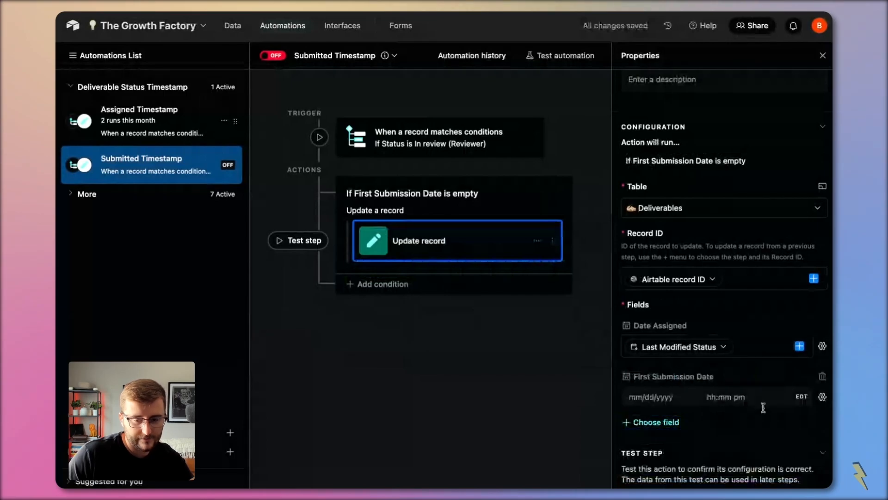
left_click(822, 397)
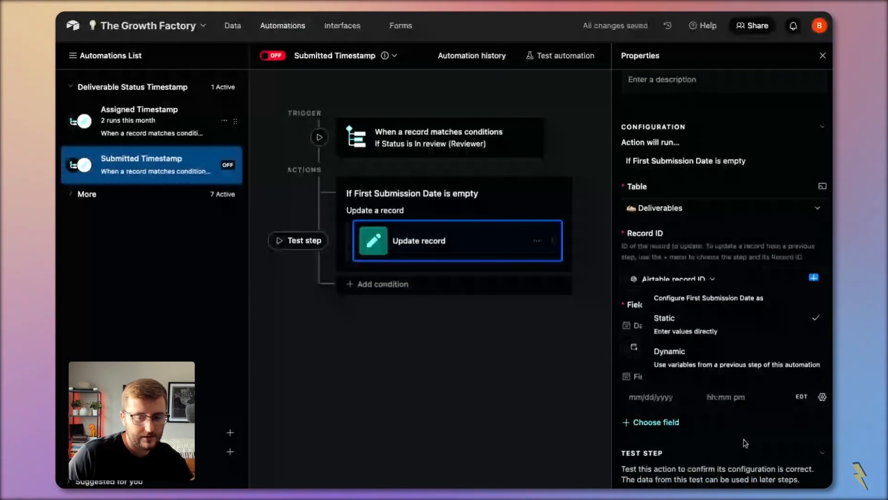
left_click(711, 349)
- Copy the Last Modified Status token from Date Assigned into First Submission Date, and remove the Date Assigned field from the action
left_click(748, 348)
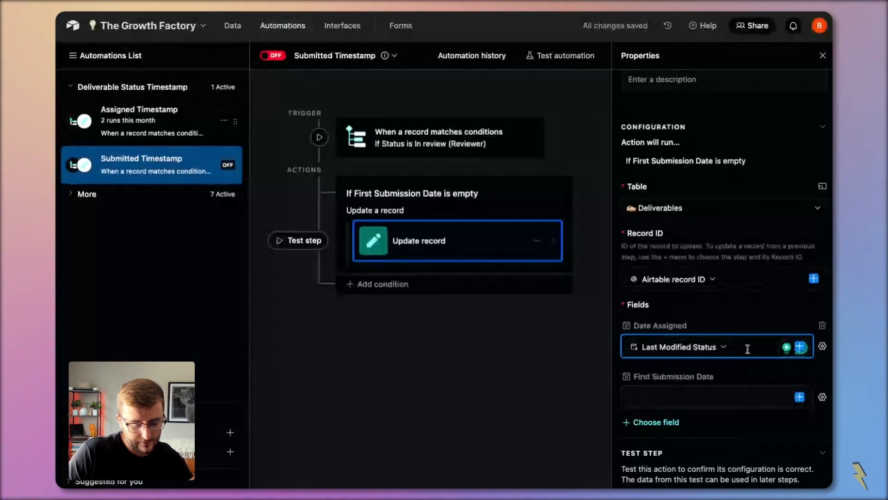
key("super+a")
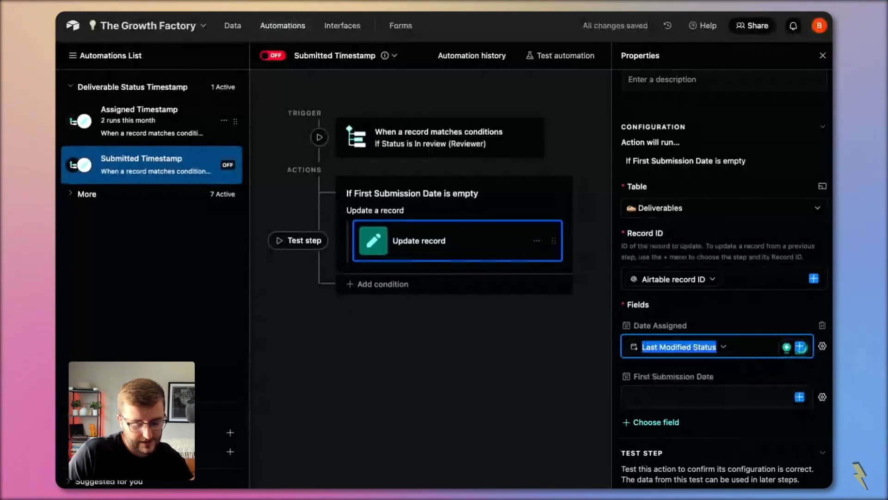
left_click(738, 400)
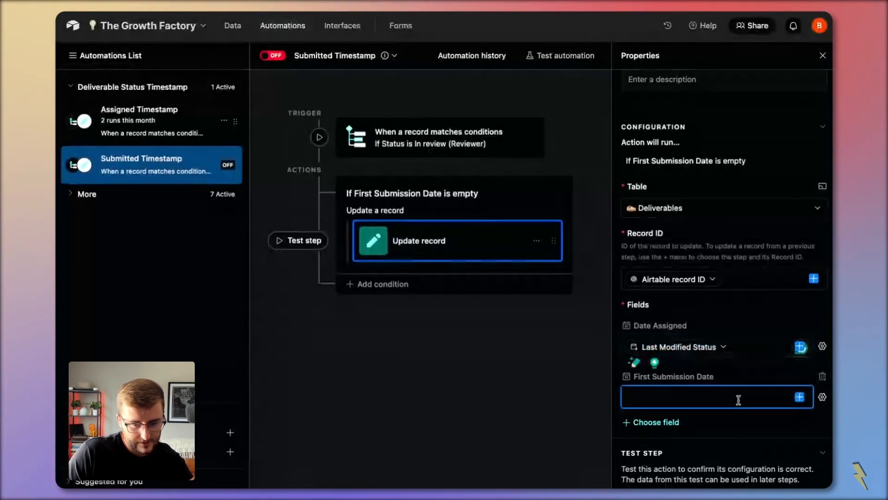
key("super+v")
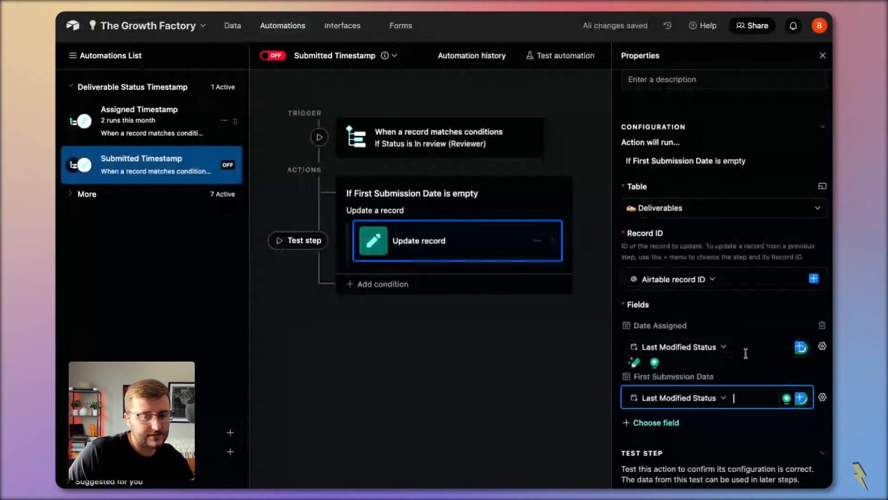
left_click(822, 326)
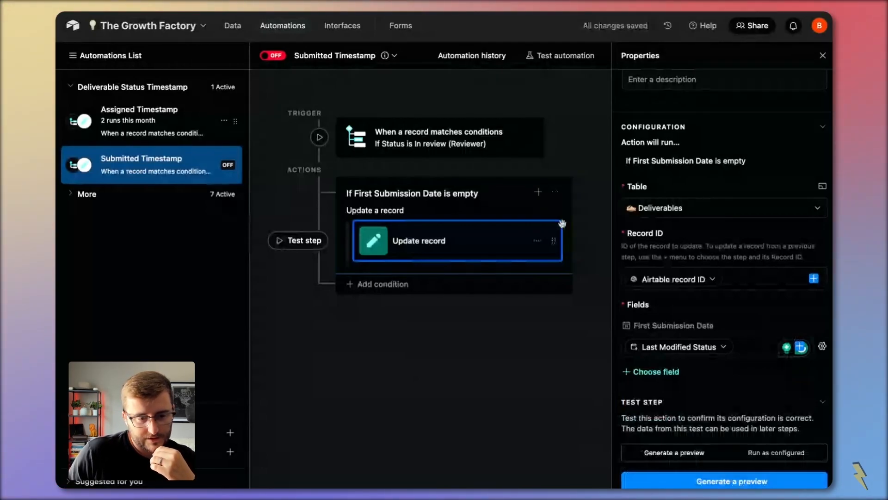
- Duplicate the conditional group and set the copy's condition to Second Submission Date is empty
left_click(555, 191)
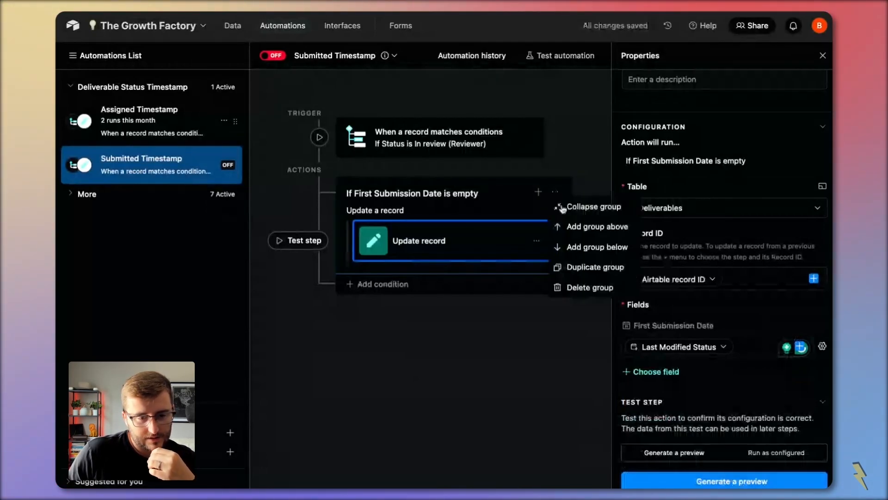
left_click(596, 265)
left_click(449, 290)
left_click(647, 185)
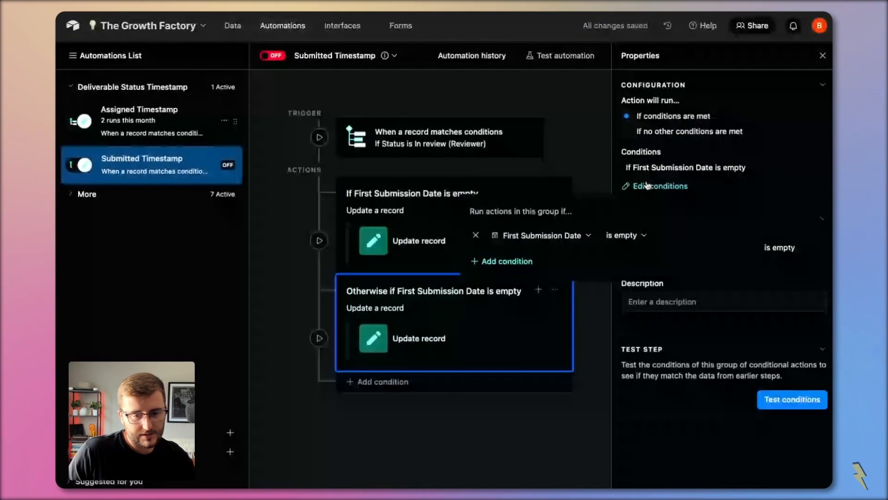
left_click(542, 235)
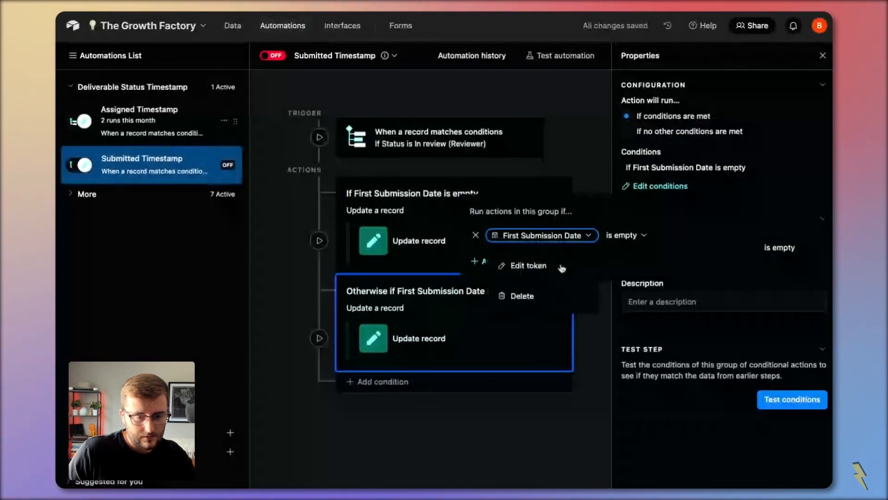
left_click(562, 267)
type("sec")
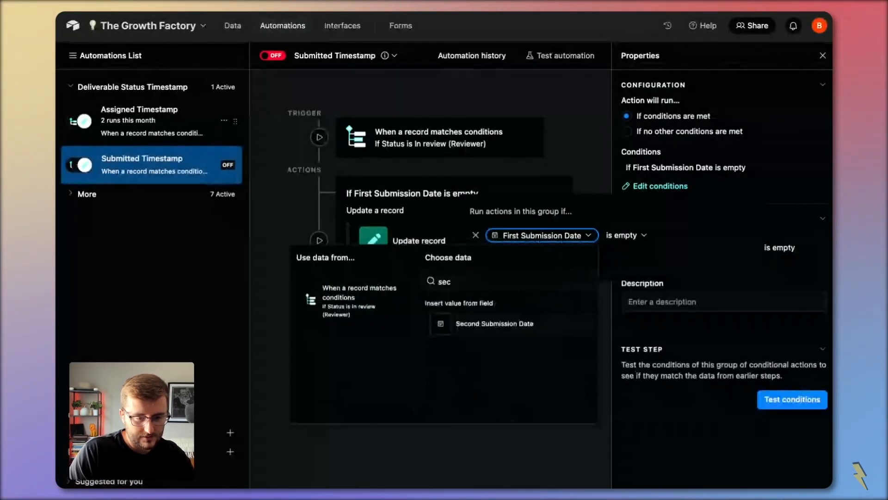
left_click(477, 325)
- In the second group's update action, replace First Submission Date with the Second Submission Date field, filled dynamically with the Second Submission Date token
left_click(438, 351)
scroll(712, 418, "down", 3)
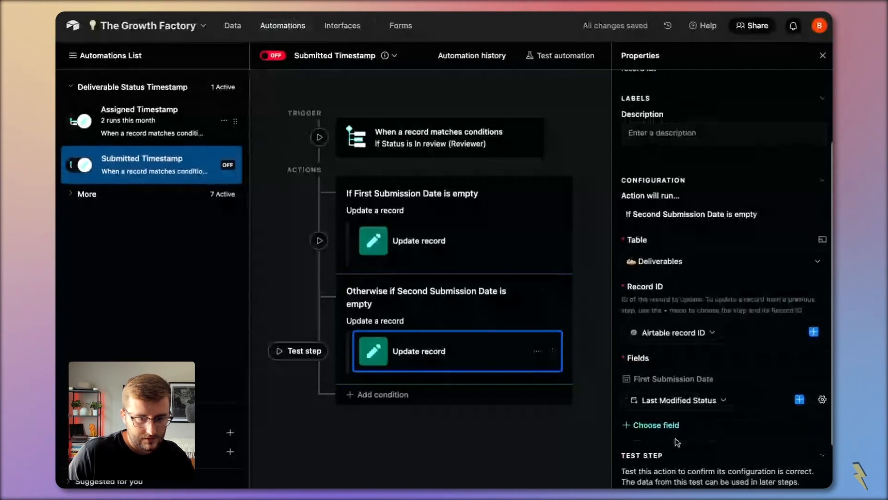
left_click(656, 424)
left_click(674, 398)
left_click(822, 450)
left_click(749, 416)
left_click(801, 452)
type("sec")
left_click(693, 356)
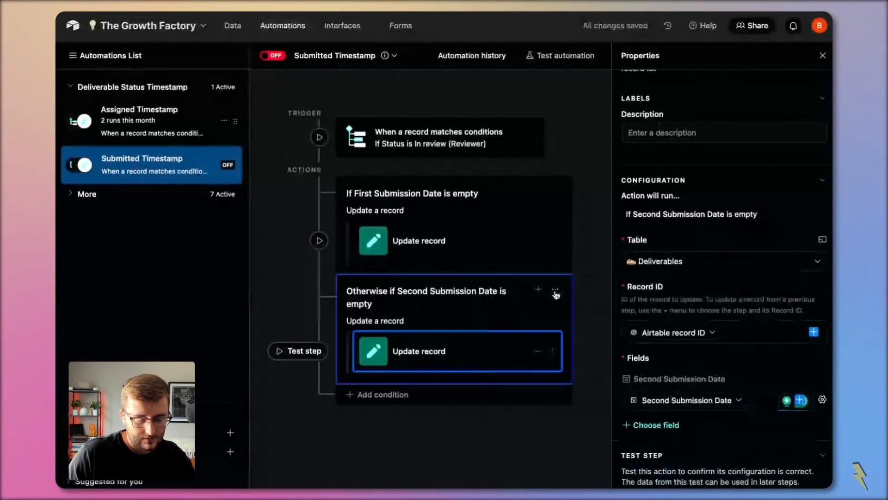
- Duplicate the second conditional group and set the new copy's condition to Third Submission Date is empty
left_click(555, 289)
left_click(595, 365)
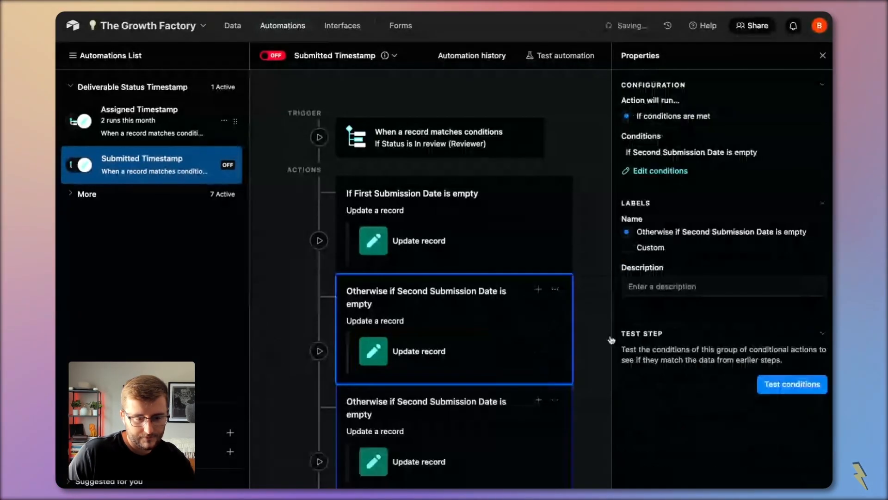
left_click(660, 185)
left_click(598, 235)
left_click(504, 384)
- In the third group's update action, replace Second Submission Date with the Third Submission Date field, filled dynamically with the Third Submission Date token
left_click(463, 450)
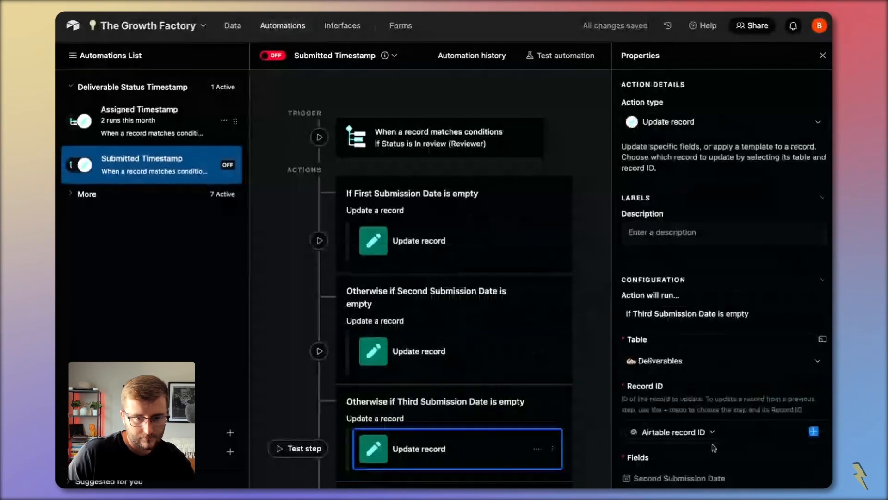
scroll(715, 430, "down", 3)
left_click(728, 347)
left_click(397, 311)
left_click(673, 374)
type("third")
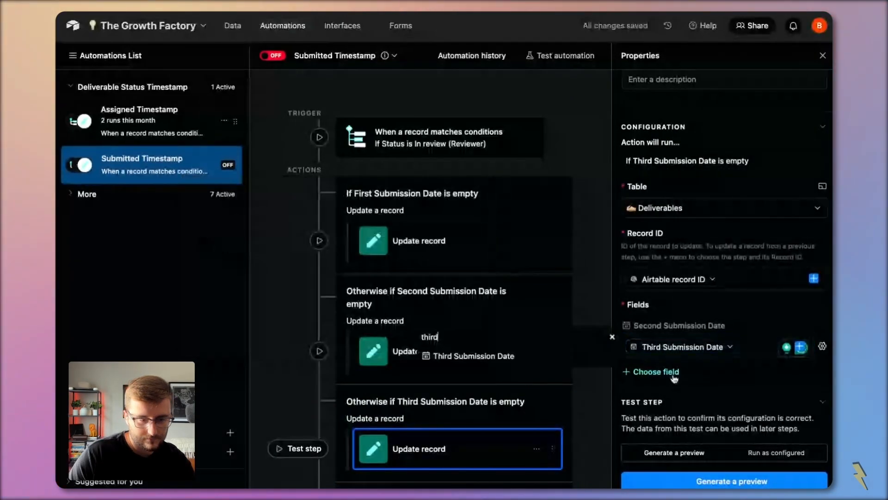
key("Return")
left_click(822, 397)
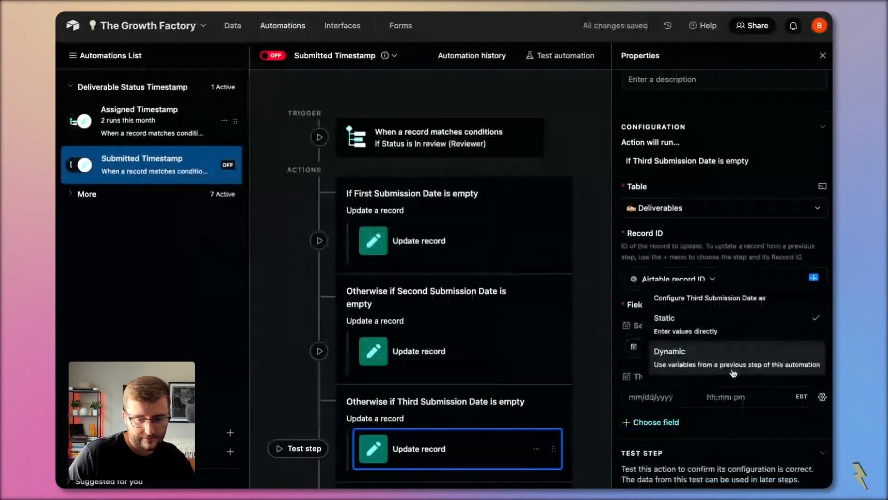
left_click(733, 368)
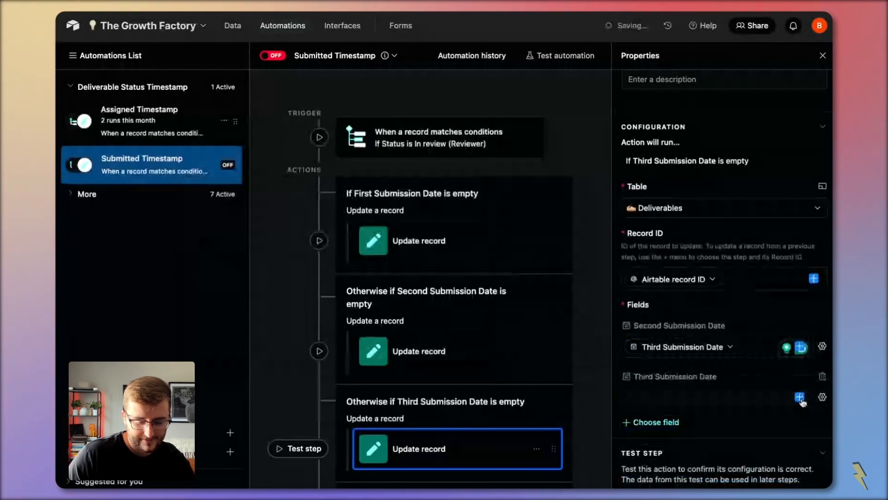
left_click(800, 397)
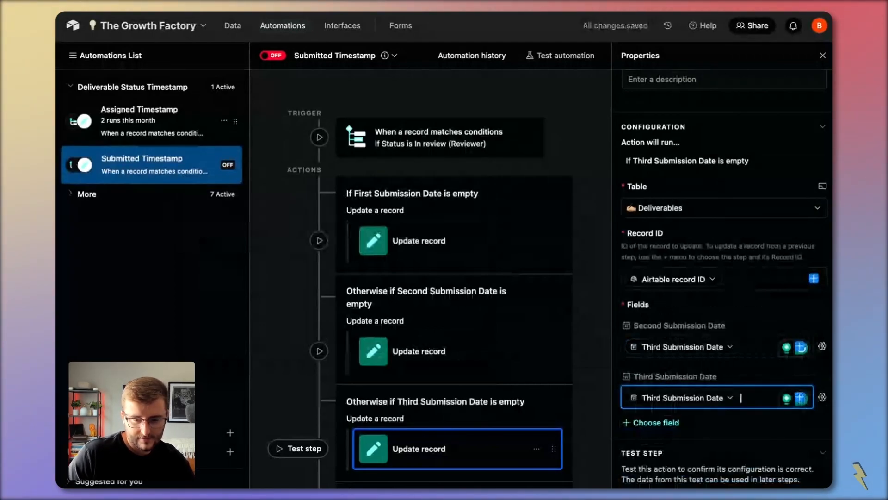
left_click(808, 326)
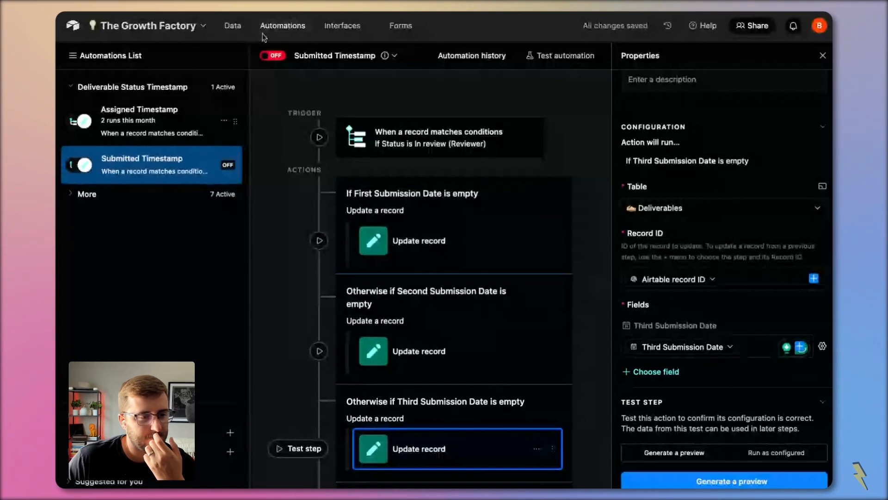
- Turn on the Submitted Timestamp automation and set the Status of deliverable ID 11 to In review (Reviewer) in the Deliverables table
left_click(272, 56)
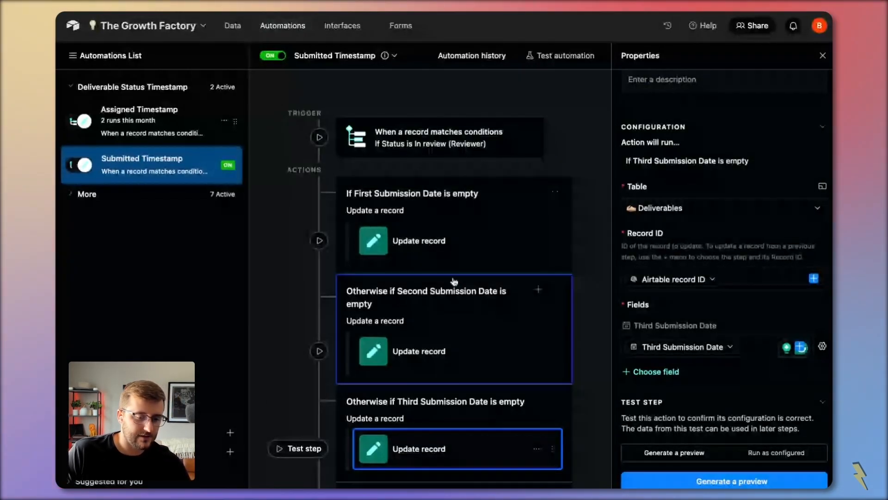
left_click(232, 25)
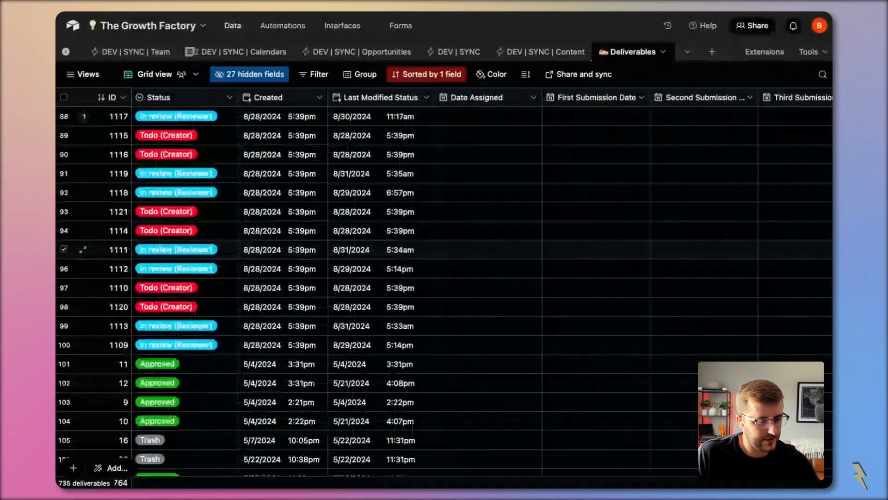
left_click(204, 364)
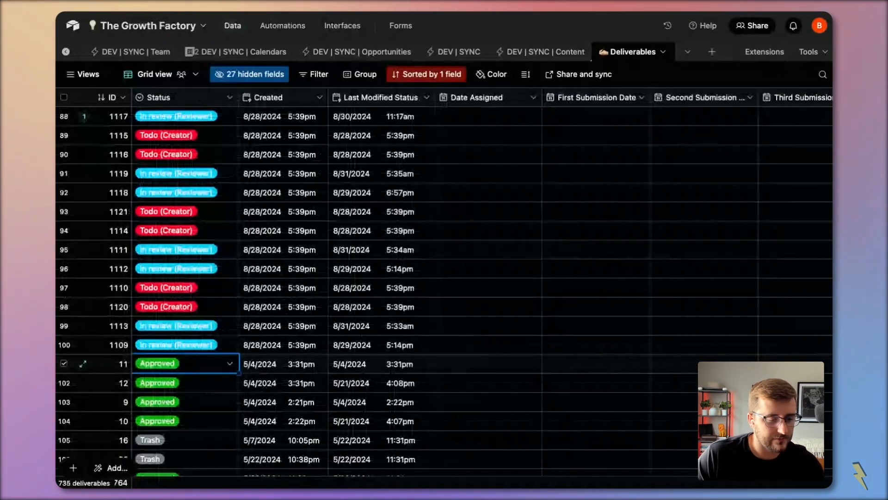
left_click(229, 363)
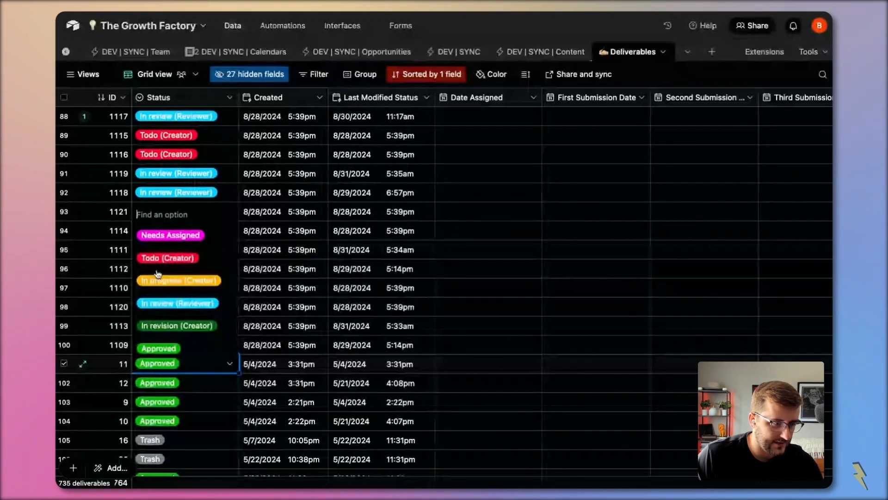
left_click(187, 304)
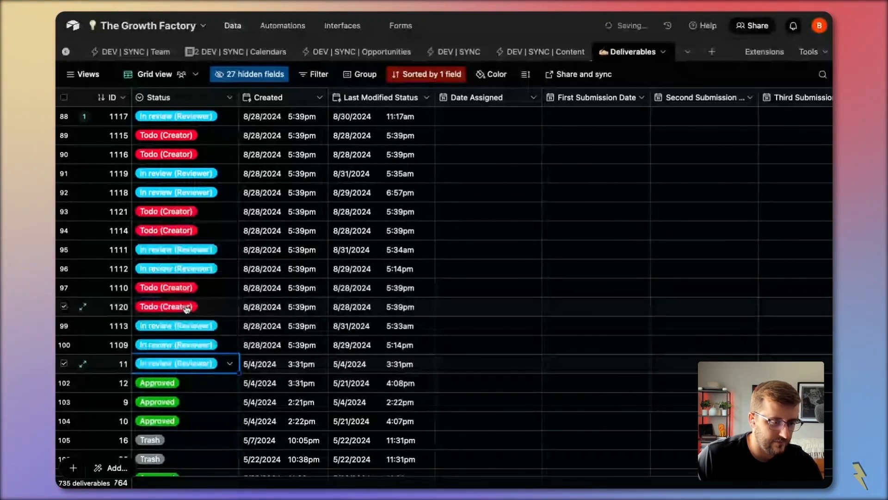
- Test the submission timestamps by switching deliverable ID 11's Status to In revision (Creator) and returning it to In review (Reviewer), changing it repeatedly
left_click(223, 367)
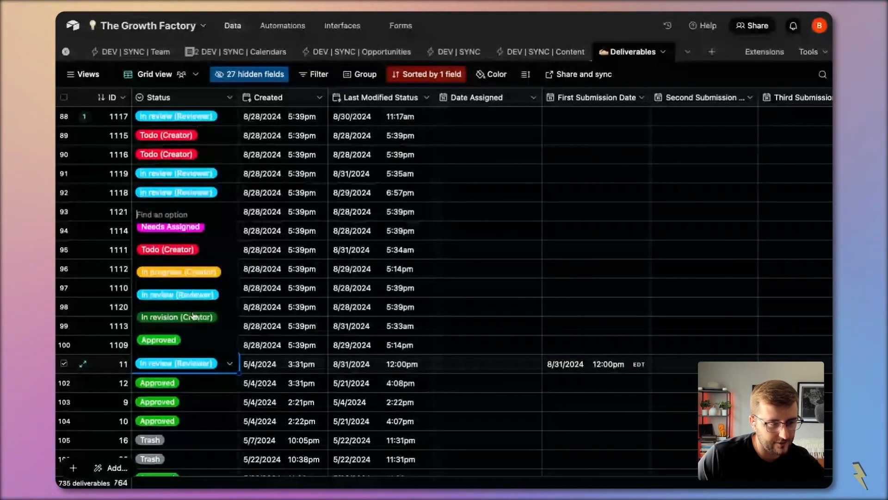
left_click(194, 317)
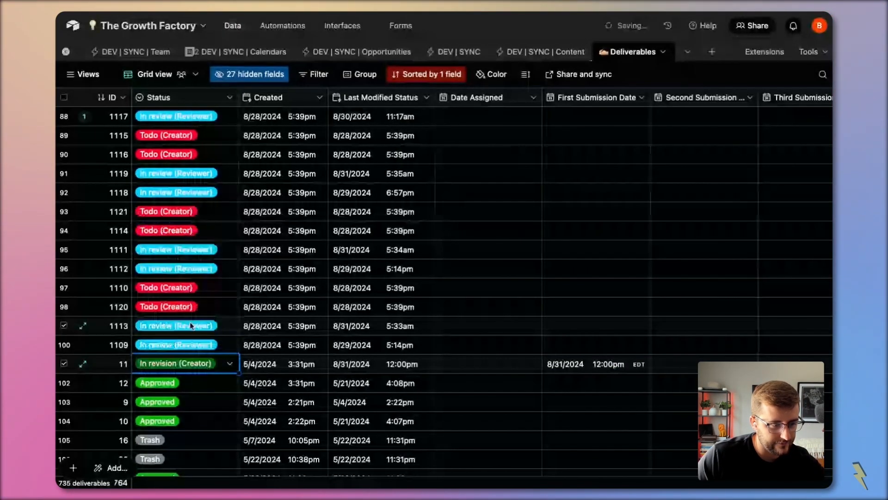
key("Return")
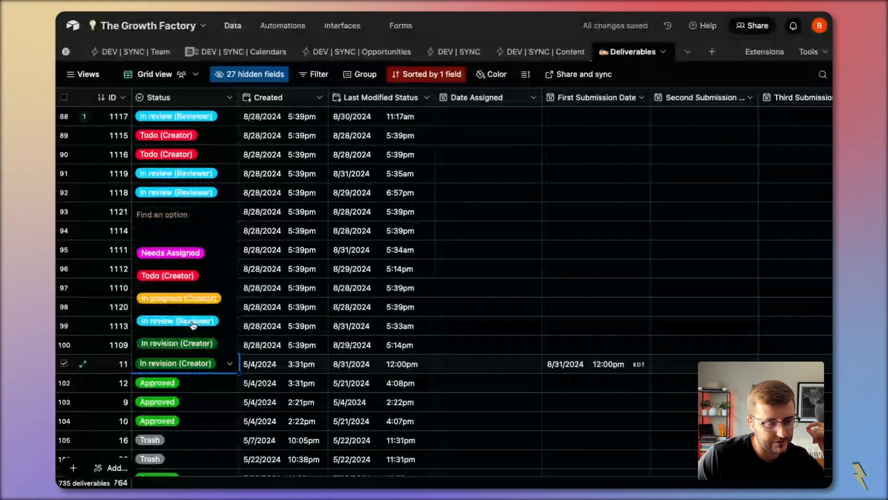
left_click(194, 323)
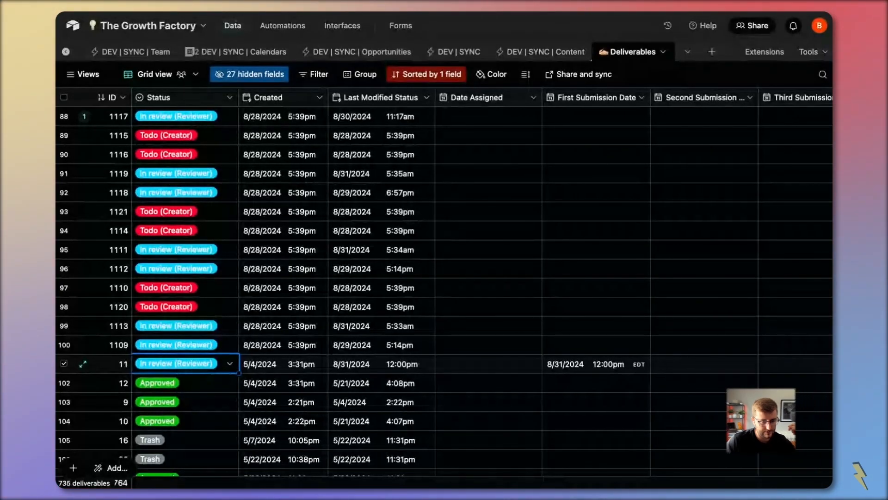
left_click(230, 363)
left_click(176, 345)
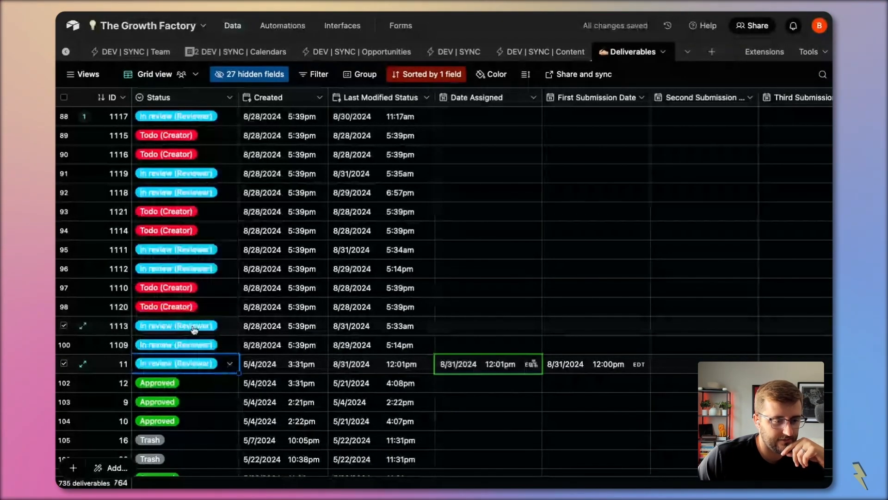
- Check deliverable ID 11's timestamp fields and examine the Submitted Timestamp automation's run history
scroll(282, 366, "right", 2)
scroll(273, 365, "left", 2)
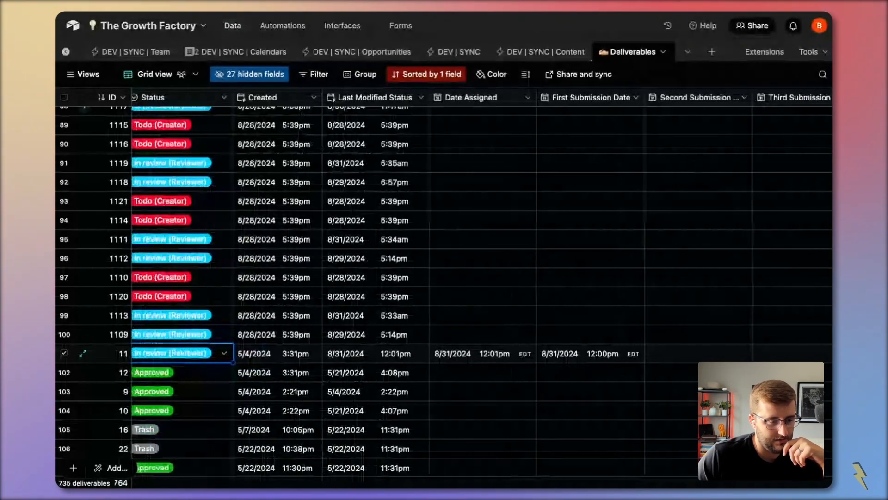
scroll(261, 365, "down", 1)
left_click(261, 364)
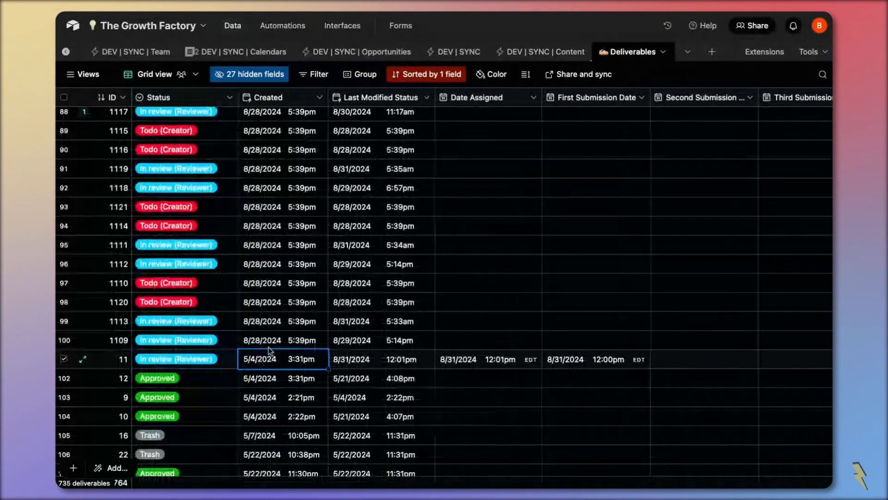
left_click(289, 27)
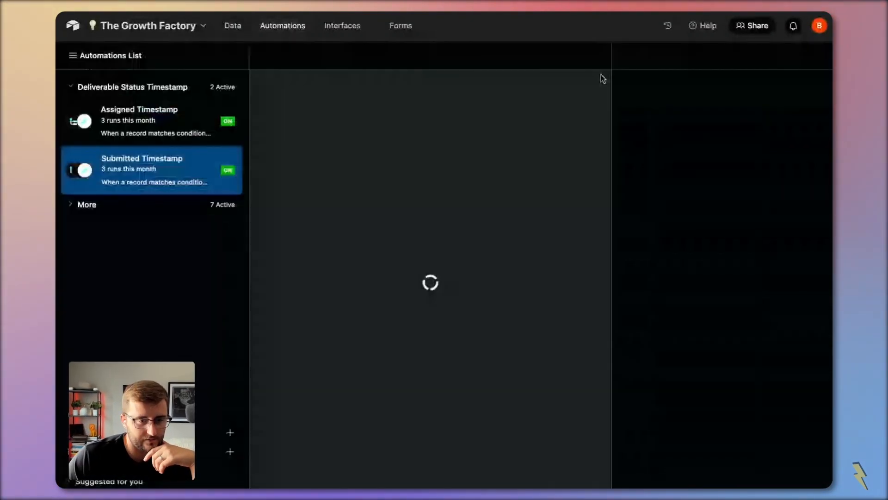
left_click(472, 57)
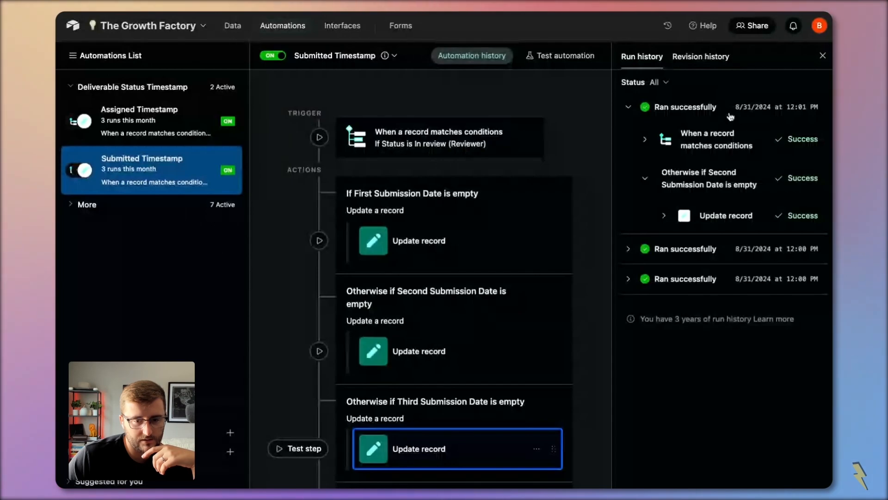
- In the second group's update action, fill Second Submission Date with the Last Modified Status token instead of its own token
left_click(452, 363)
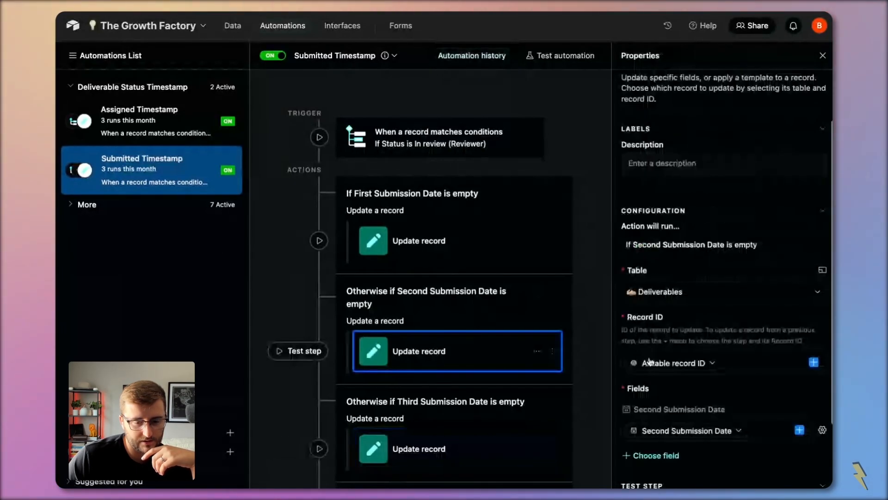
scroll(739, 403, "down", 1)
left_click(740, 403)
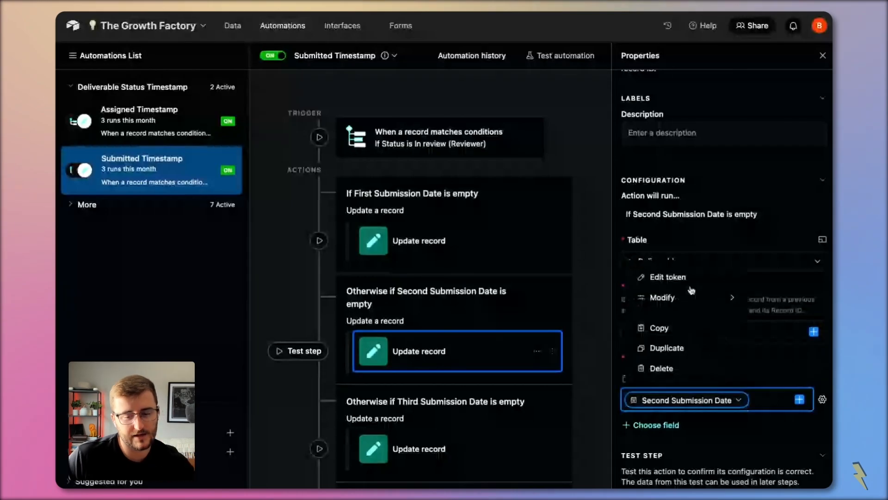
left_click(685, 278)
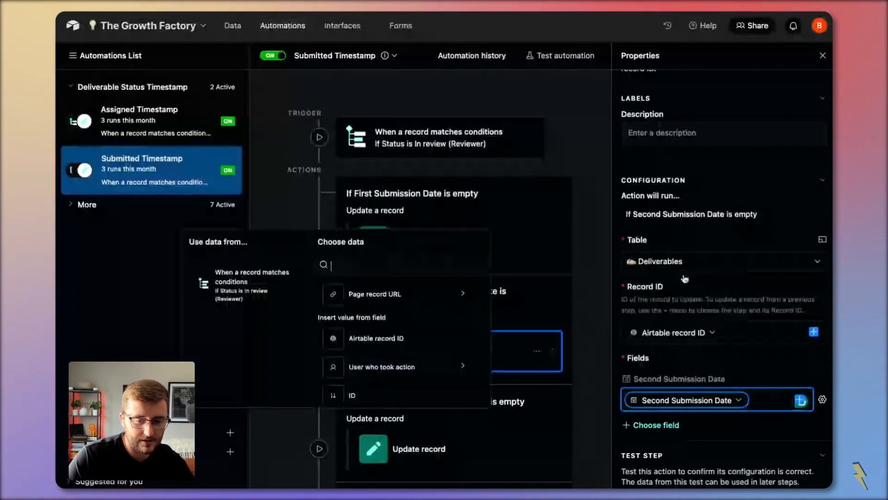
type("last")
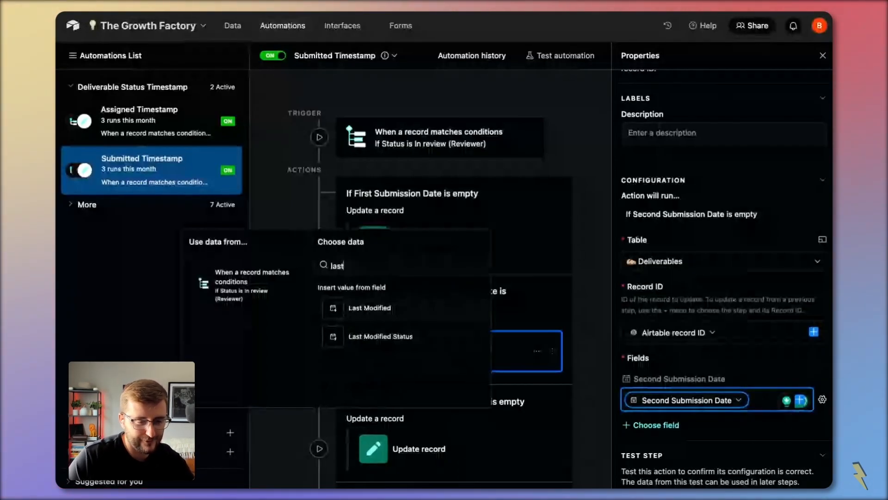
left_click(380, 336)
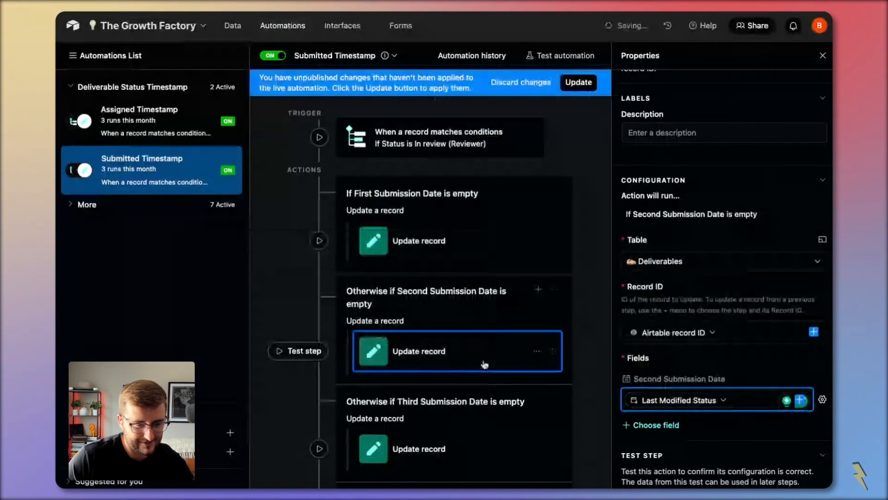
- In the third group's update action, fill Third Submission Date with the Last Modified Status token and apply the changes to the live automation
left_click(506, 430)
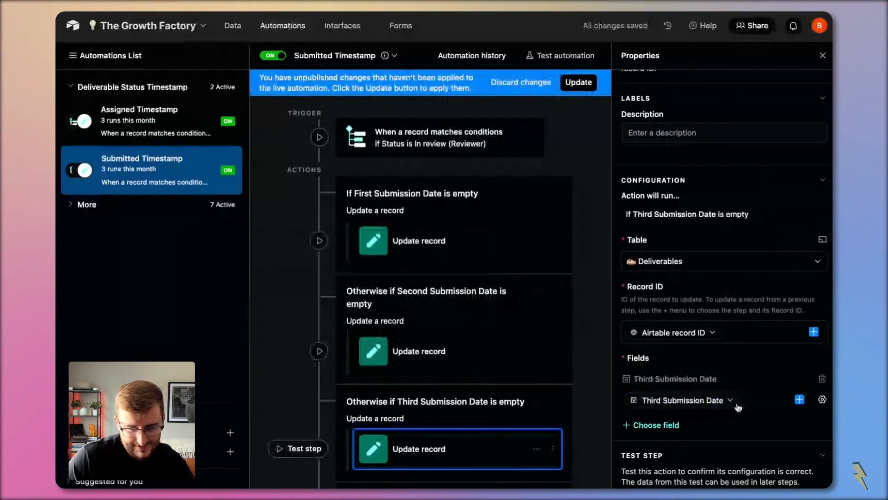
left_click(743, 403)
key("BackSpace")
key("super+v")
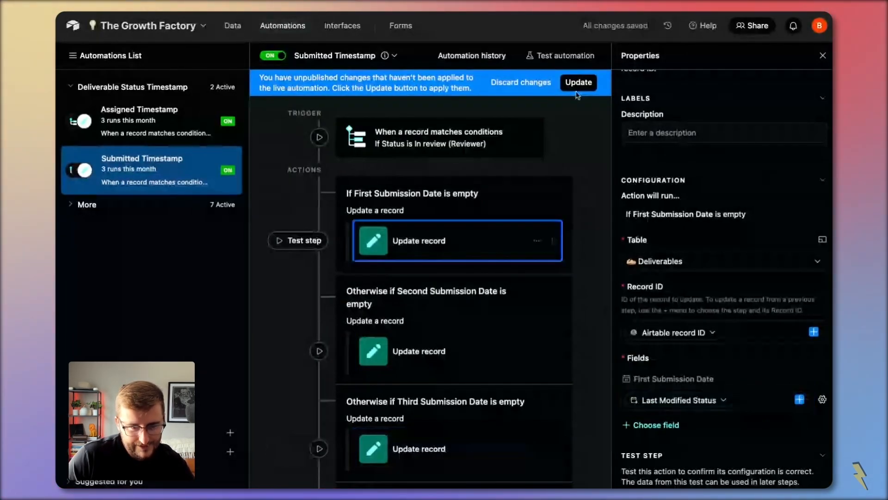
left_click(273, 55)
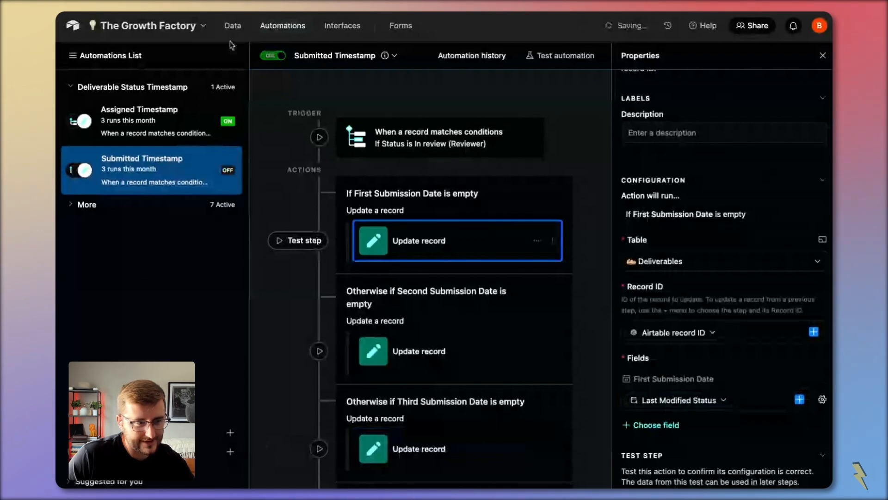
- In the Deliverables table, set deliverable ID 11's Status to In progress (Creator), then In revision (Creator), then In review (Reviewer)
left_click(232, 26)
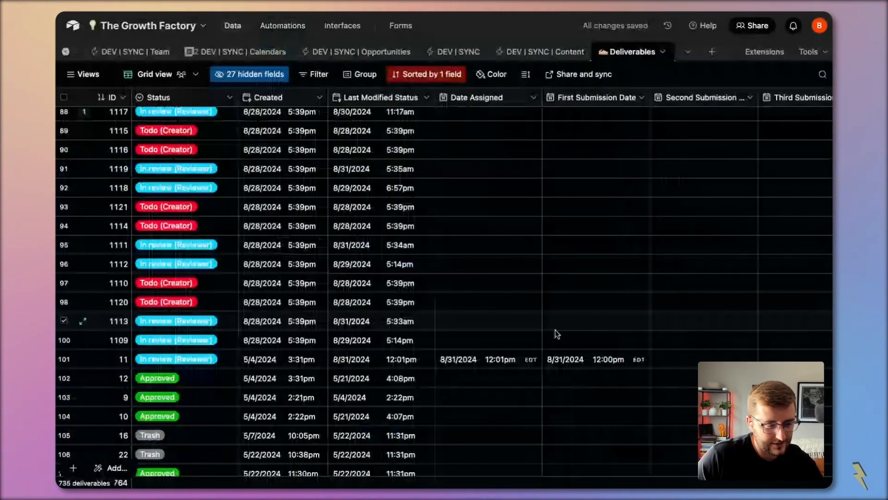
double_click(210, 365)
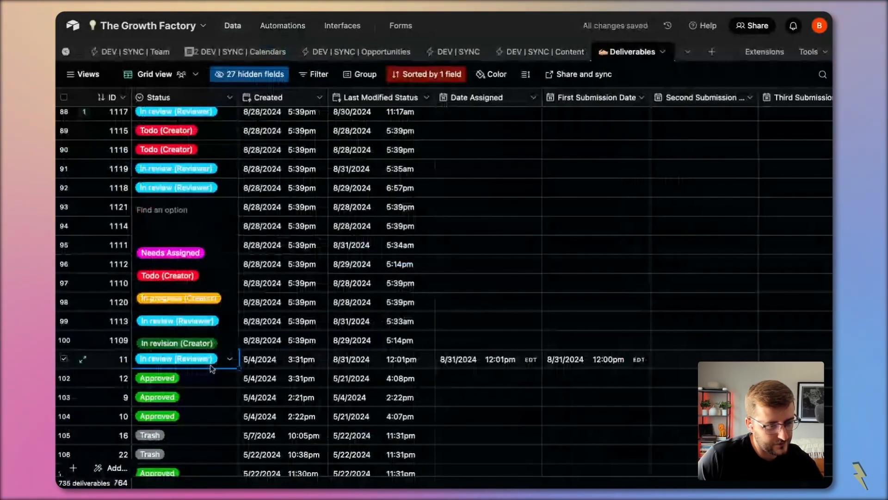
left_click(184, 298)
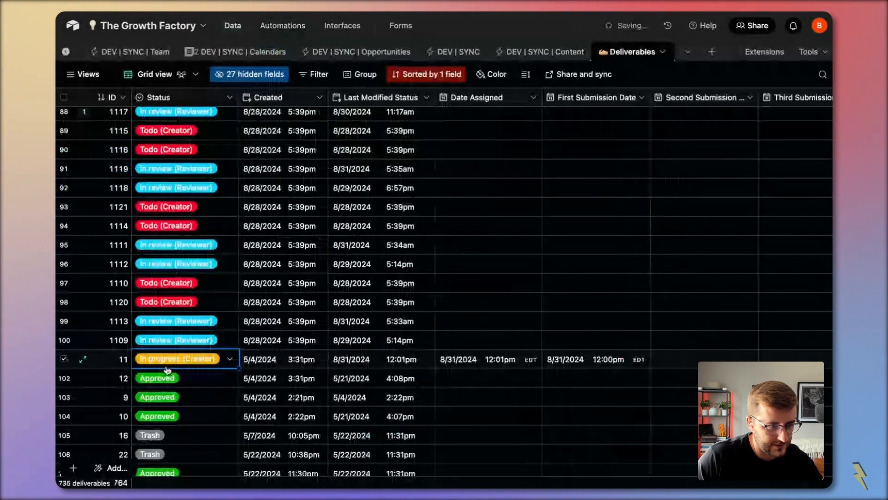
left_click(185, 360)
left_click(193, 340)
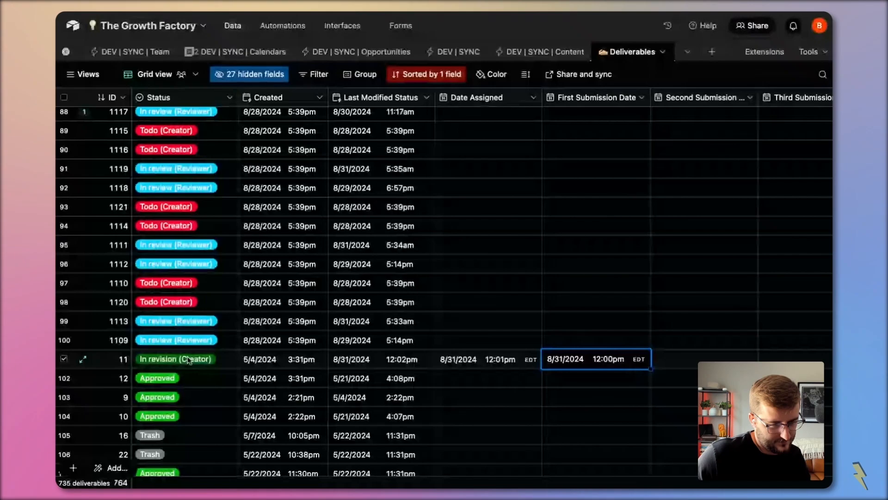
left_click(189, 360)
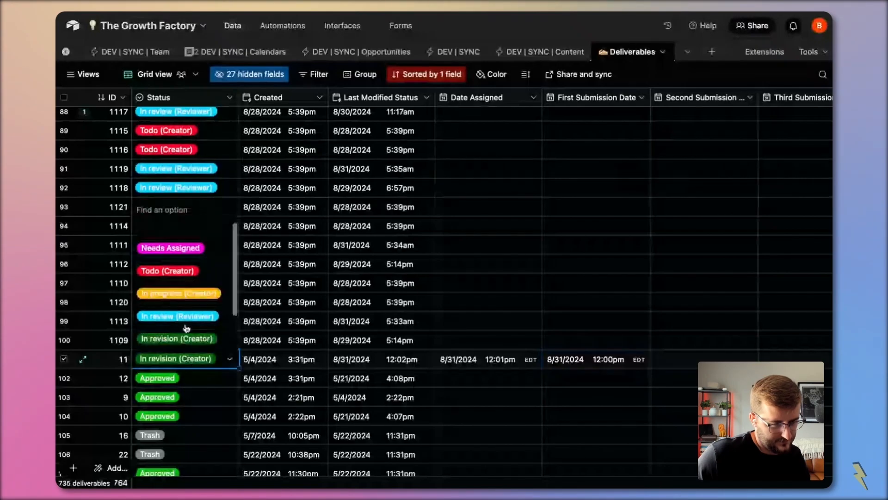
left_click(179, 316)
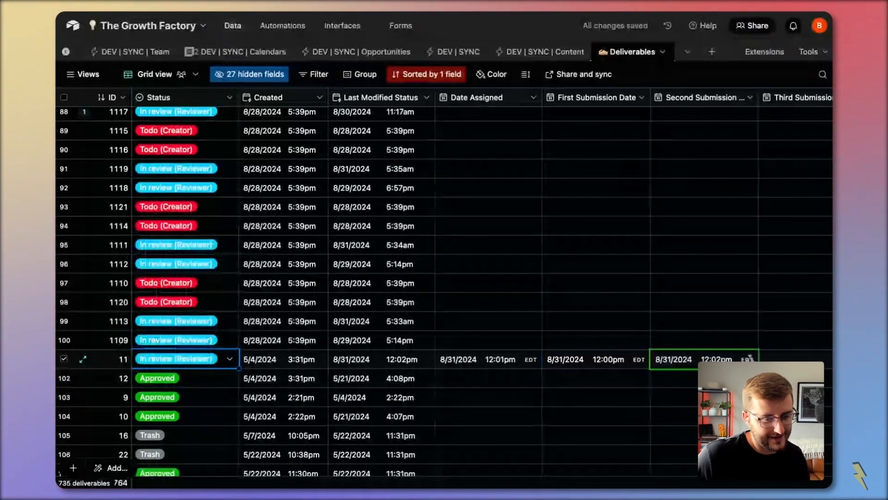
- Set deliverable ID 11's Status to Todo (Creator), then to In revision (Creator)
left_click(191, 359)
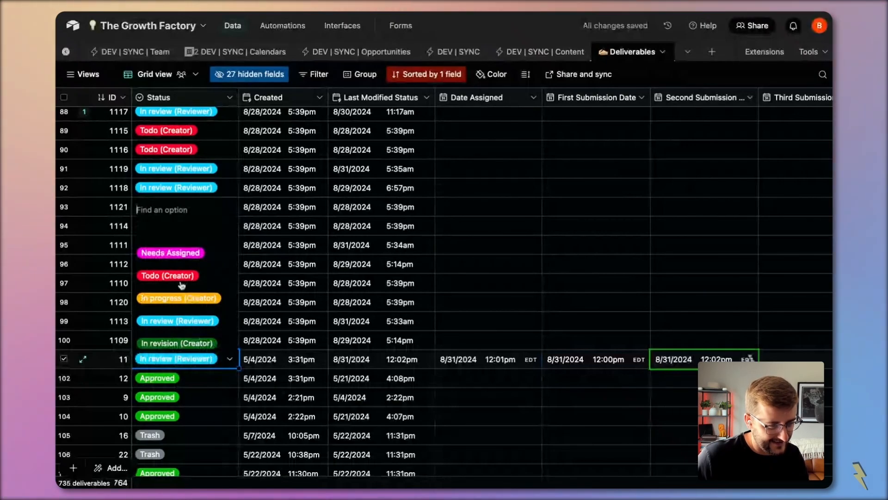
left_click(167, 276)
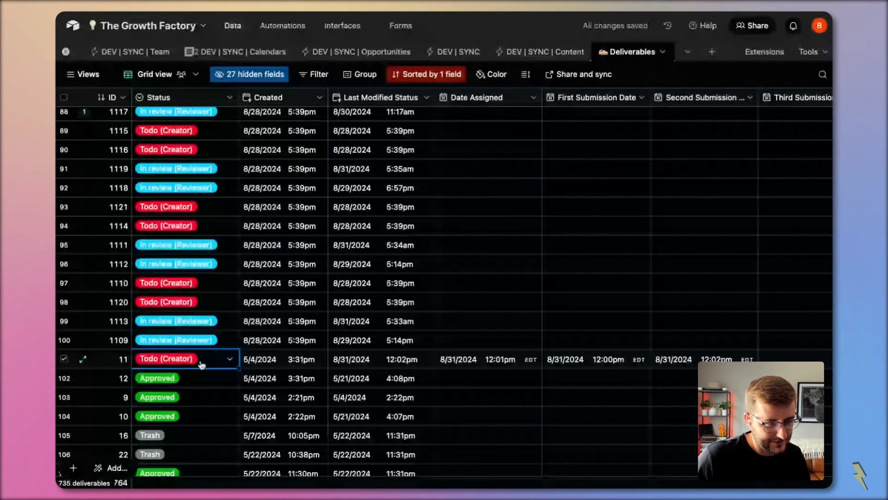
left_click(201, 364)
left_click(174, 302)
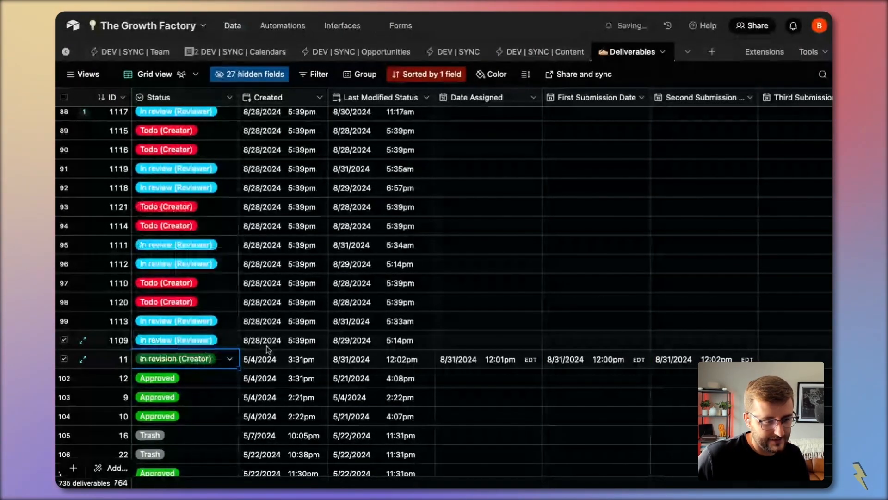
left_click(298, 359)
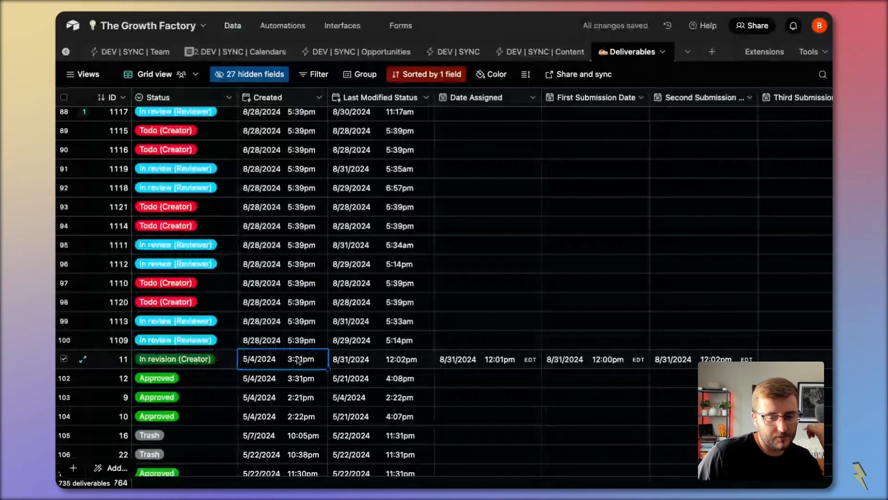
- Return deliverable ID 11's Status to In review (Reviewer) and check its Third Submission Date field
scroll(298, 361, "down", 1)
double_click(199, 343)
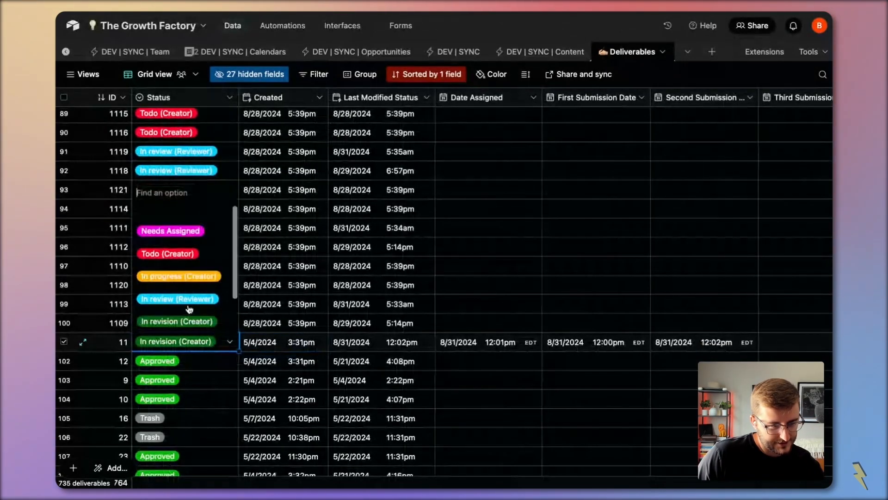
left_click(188, 302)
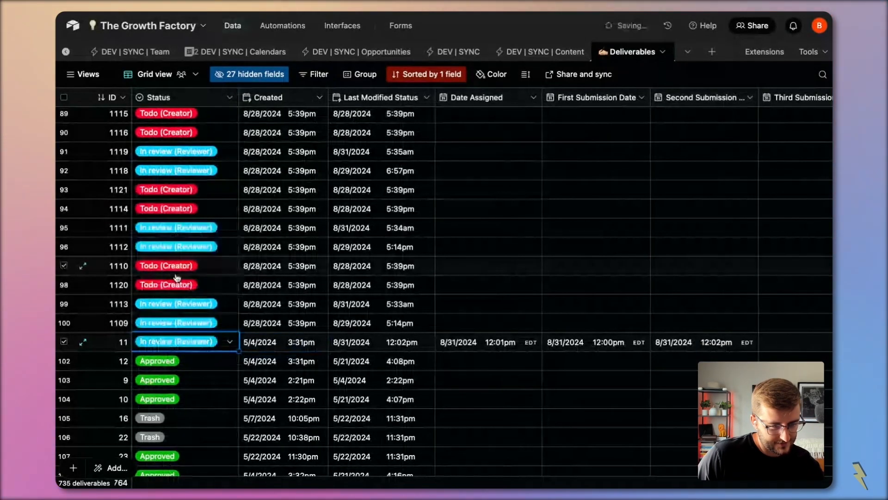
left_click(210, 342)
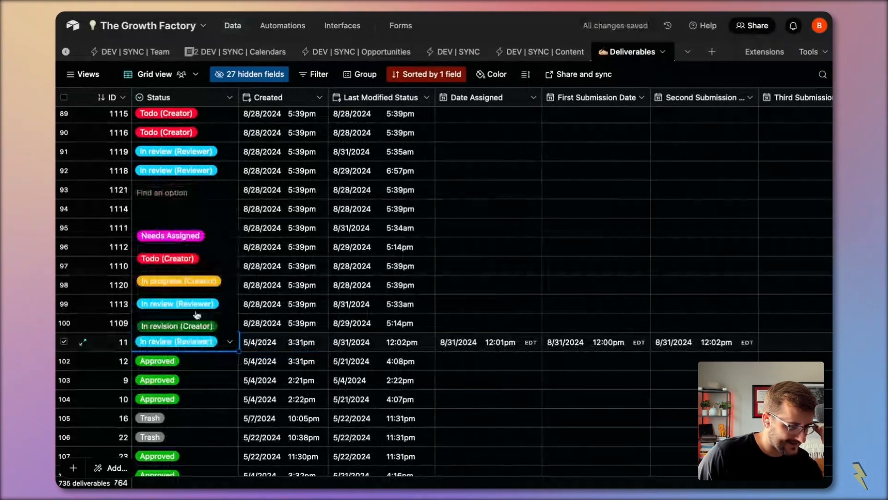
left_click(196, 313)
scroll(324, 350, "right", 3)
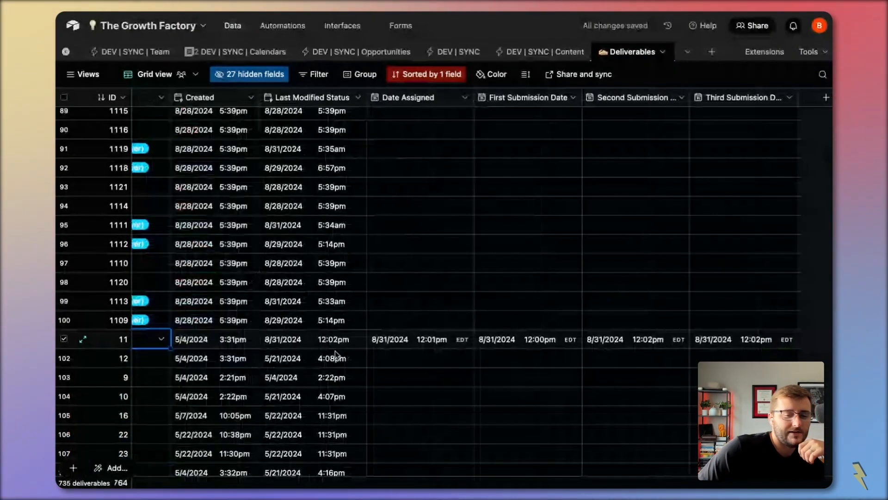
scroll(335, 351, "right", 2)
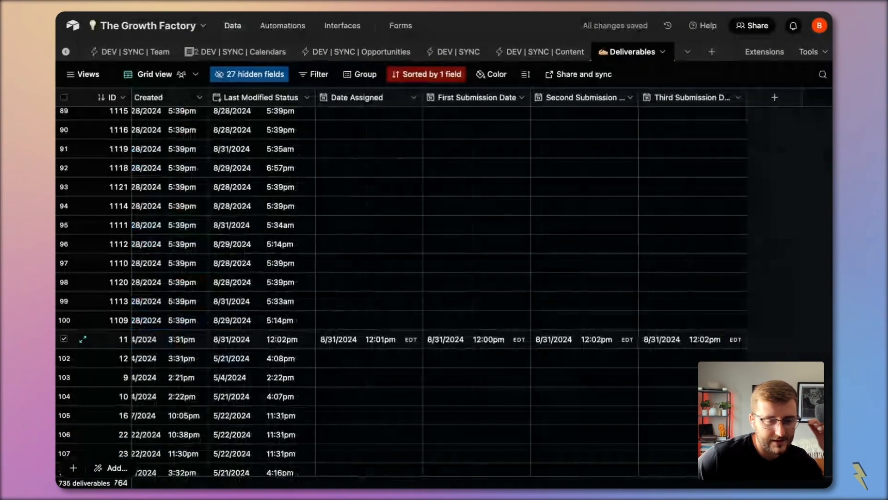
- Start a new Date field named Revision Start Date at the end of the Deliverables table
left_click(770, 104)
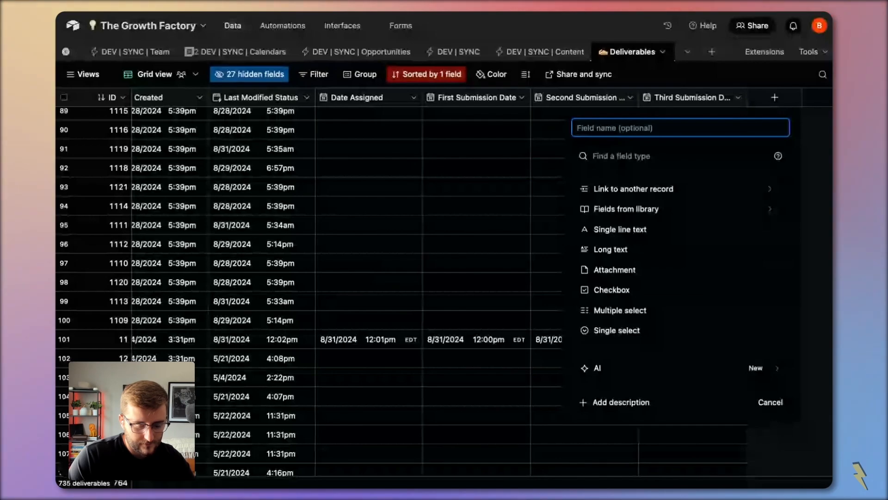
type("Revision ")
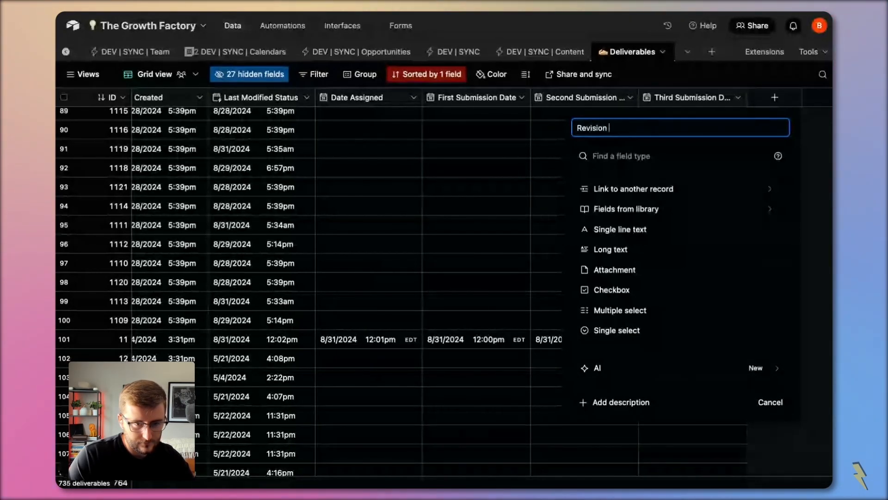
type("D")
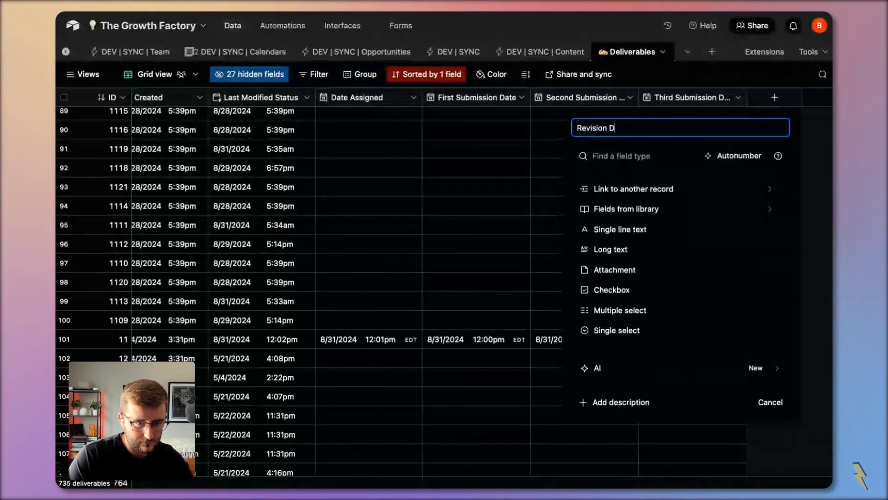
type("ate")
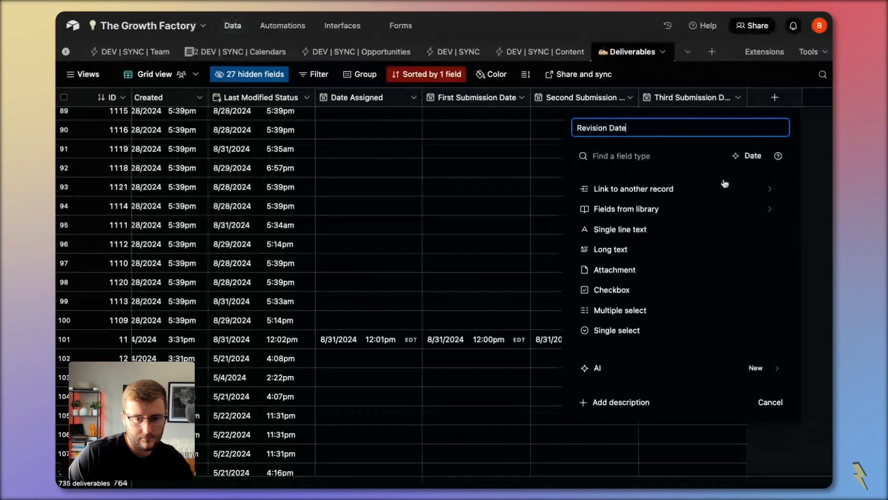
left_click(740, 157)
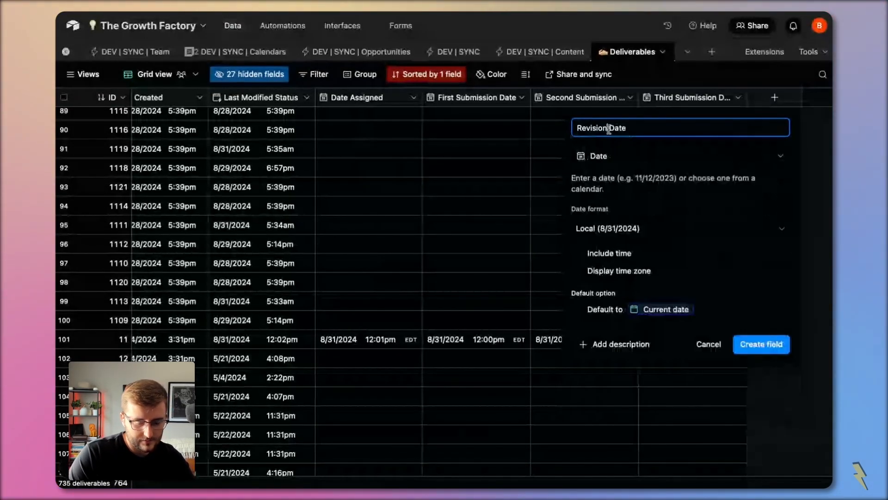
left_click(609, 129)
type("Start")
- Include time in the Revision Start Date field and use the America/New_York time zone for all collaborators
left_click(628, 253)
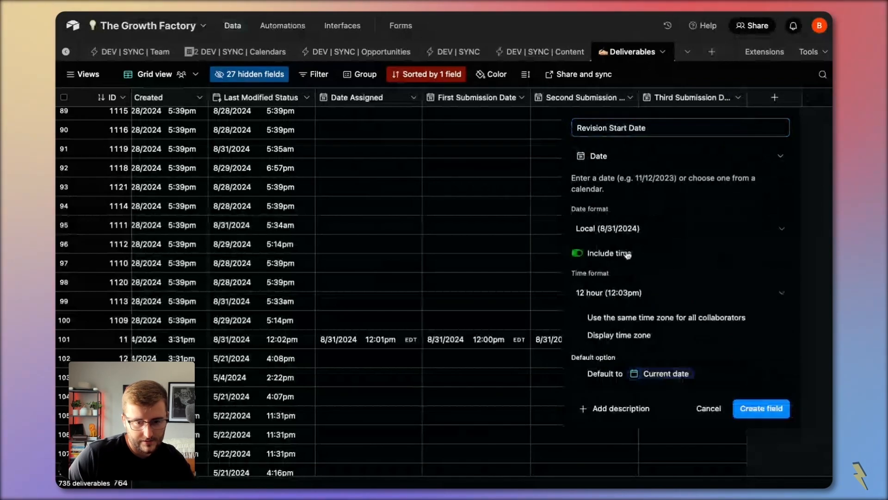
left_click(608, 316)
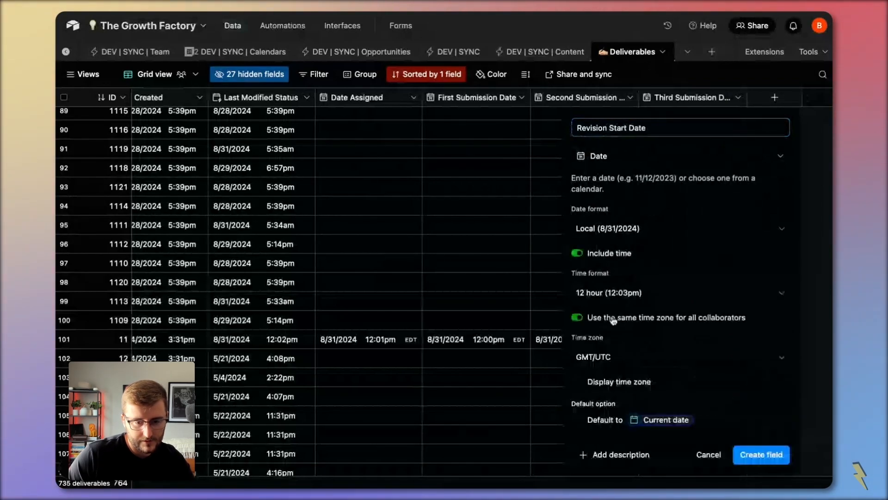
left_click(640, 361)
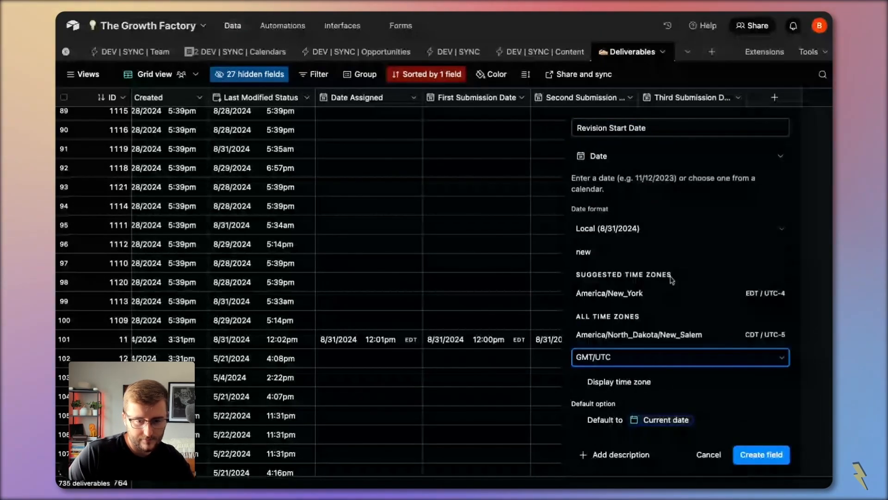
left_click(611, 292)
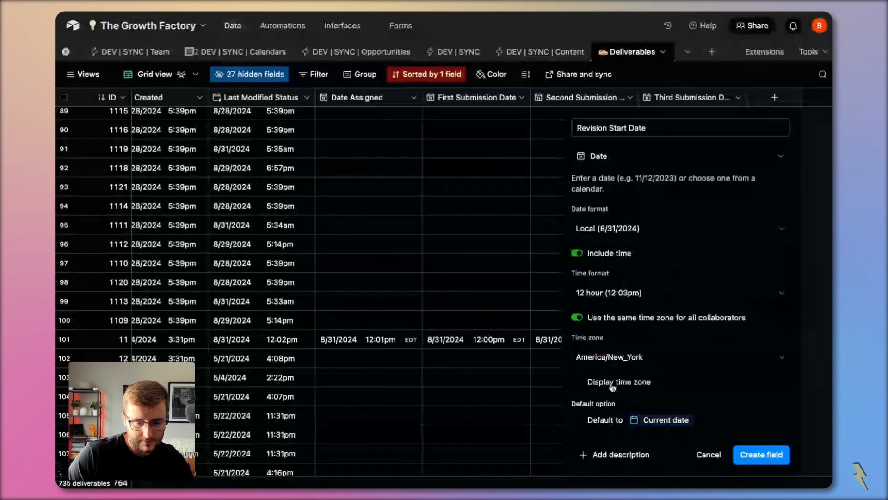
- Create the Revision Start Date field in the Deliverables table and open its settings
left_click(762, 454)
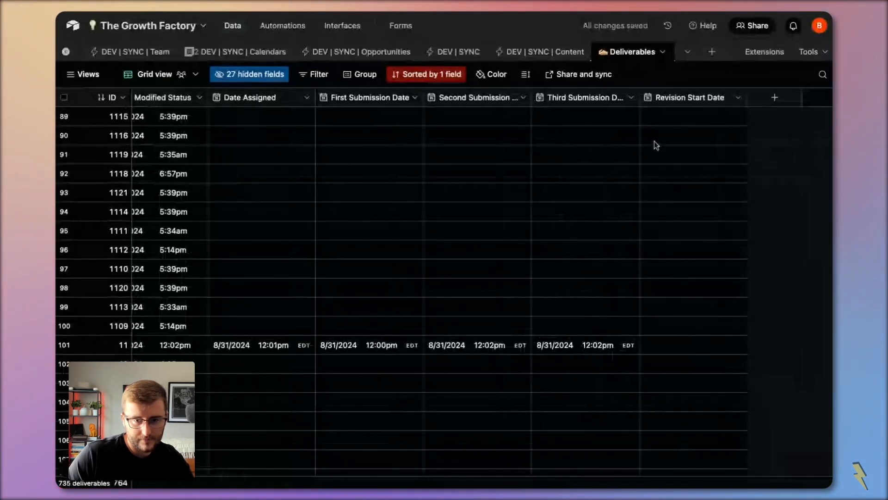
double_click(685, 100)
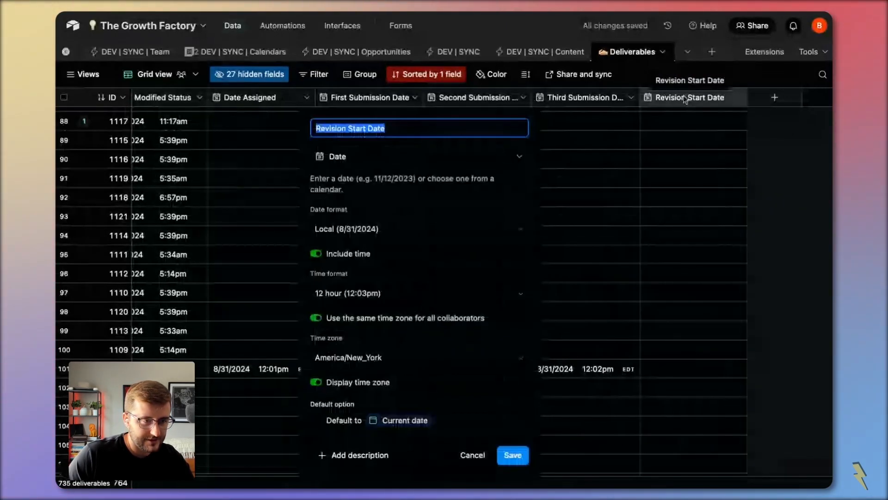
- Start a new Number field in the Deliverables table and name it Num Revisions
left_click(774, 97)
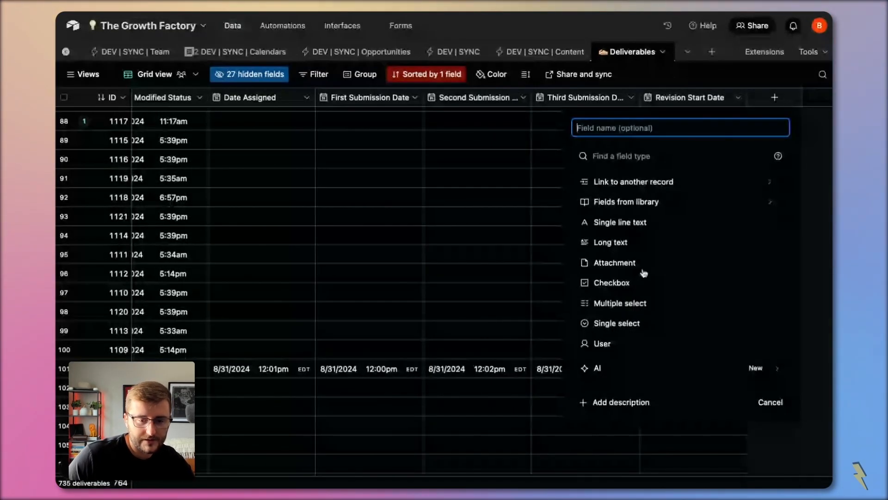
left_click(609, 156)
type("n")
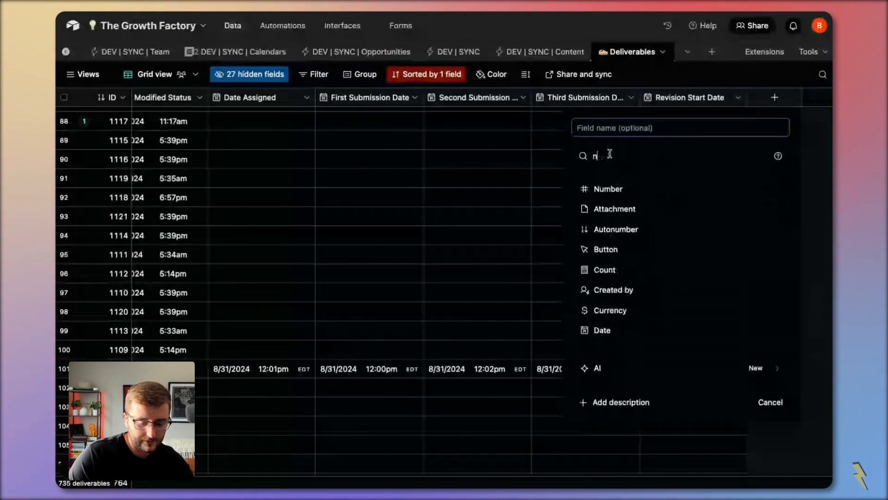
left_click(609, 189)
left_click(621, 126)
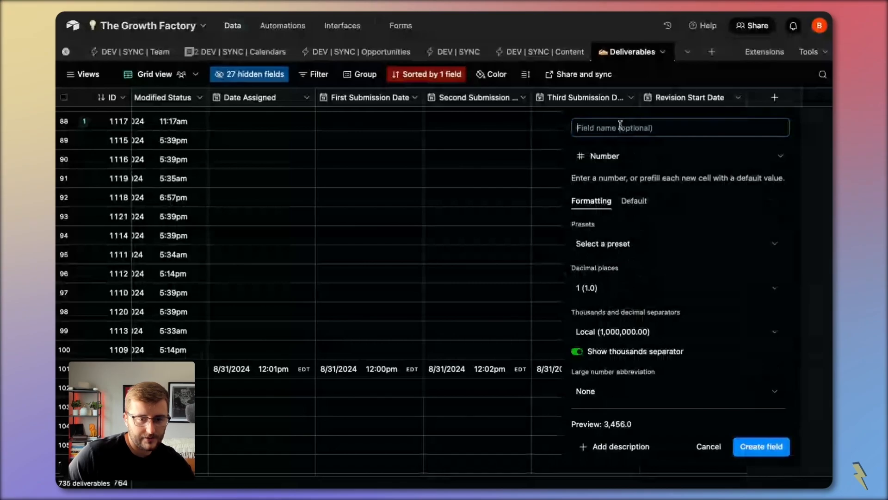
type("Num Rev")
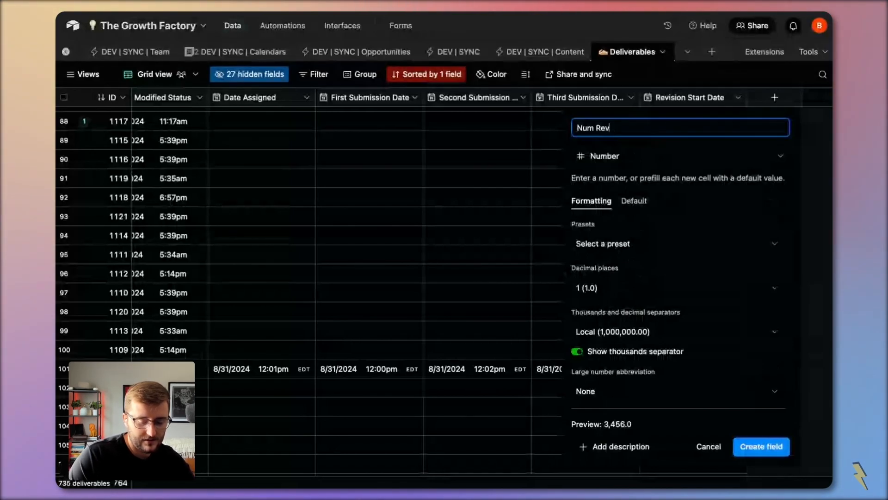
type("is")
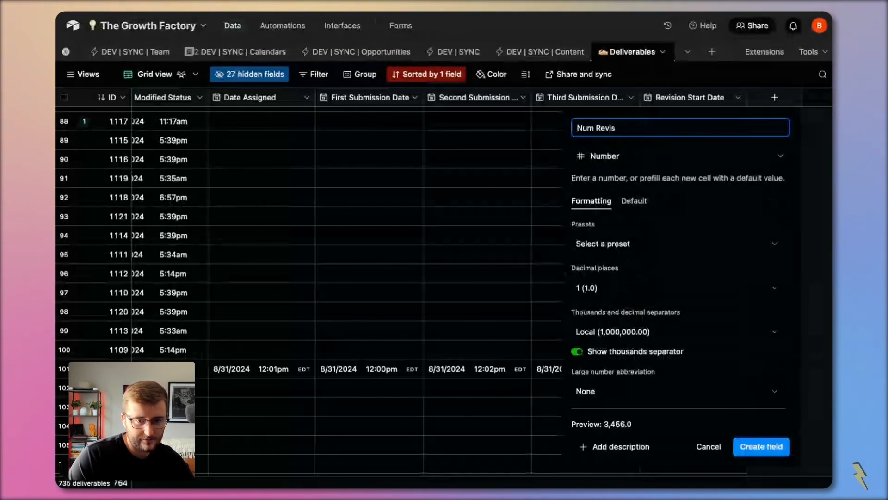
type("ions")
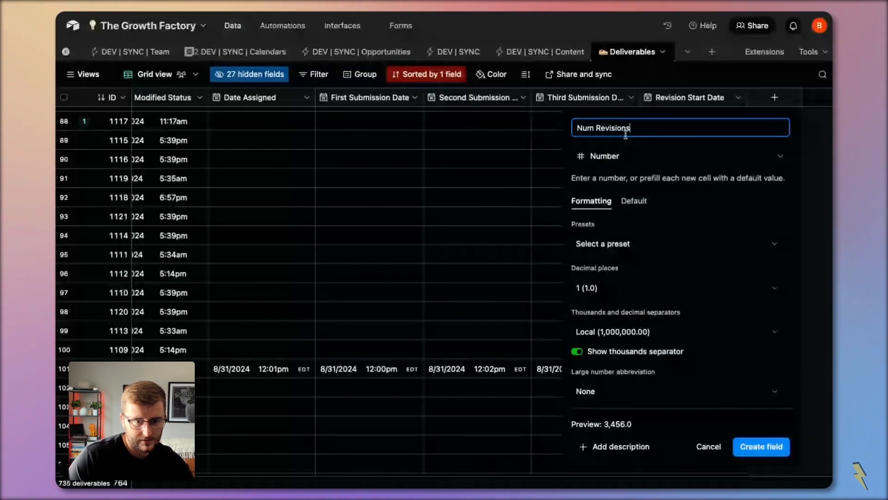
- Set the Num Revisions field to 0 decimal places, create it and open its settings
left_click(617, 294)
left_click(648, 331)
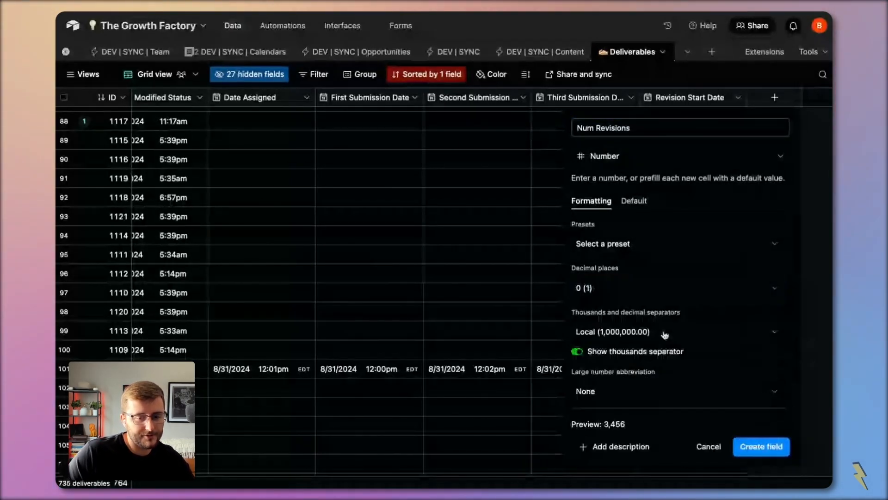
left_click(761, 446)
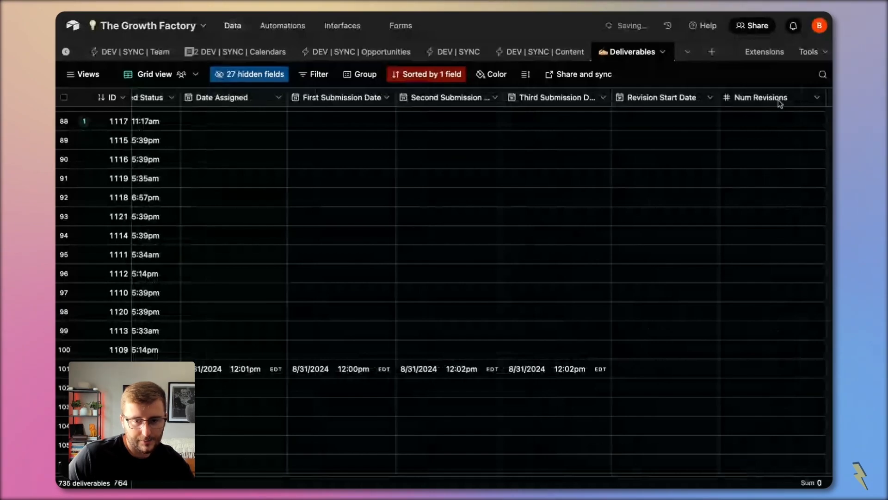
double_click(778, 99)
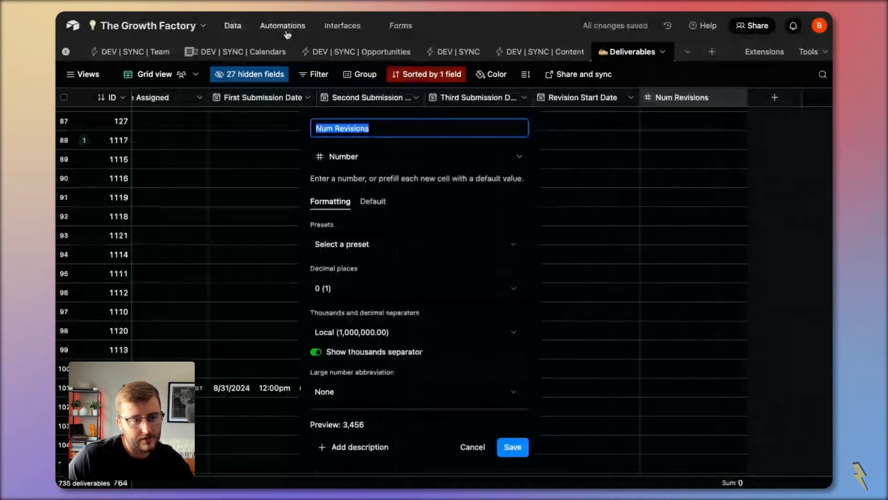
- Duplicate the Submitted Timestamp automation in the Deliverable Status Timestamp section
left_click(283, 27)
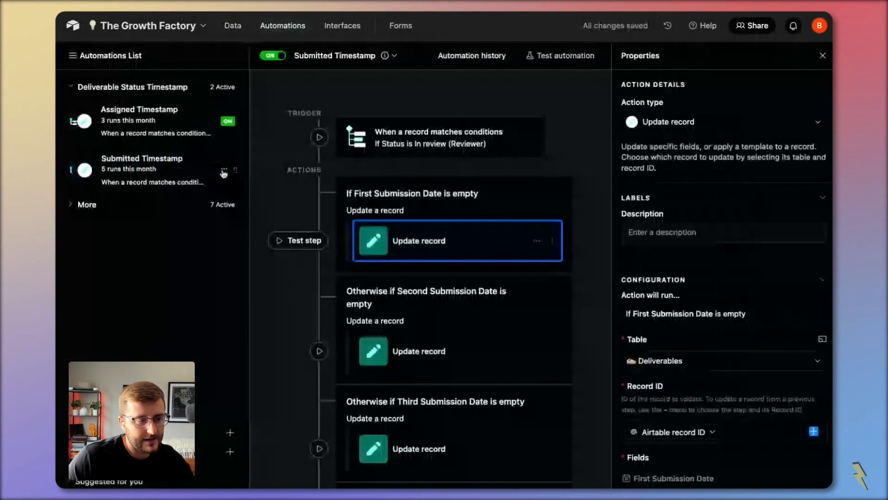
left_click(224, 170)
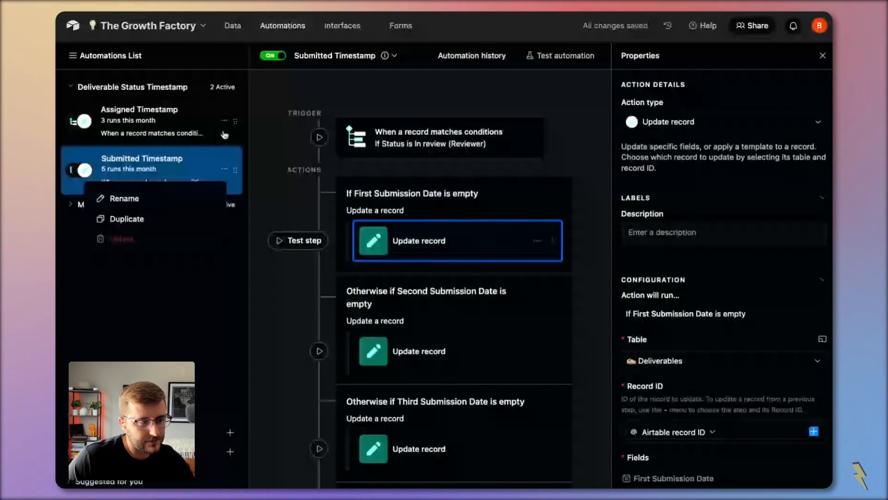
left_click(224, 122)
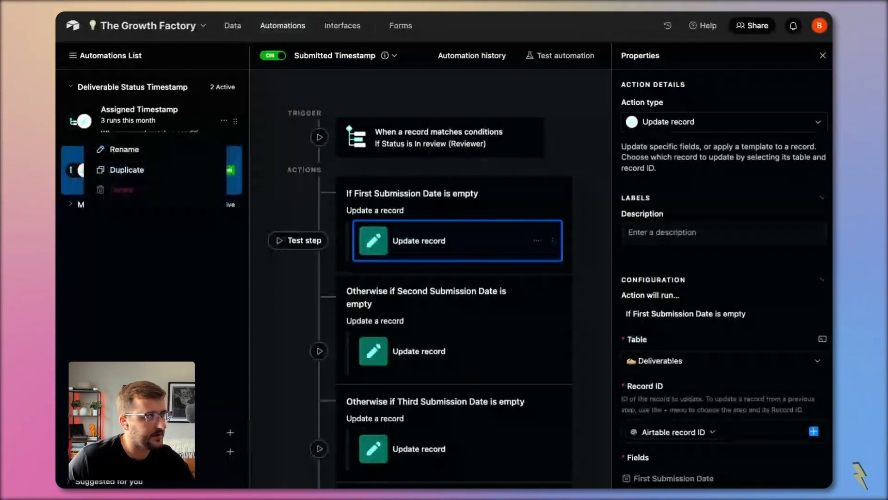
left_click(222, 165)
left_click(224, 168)
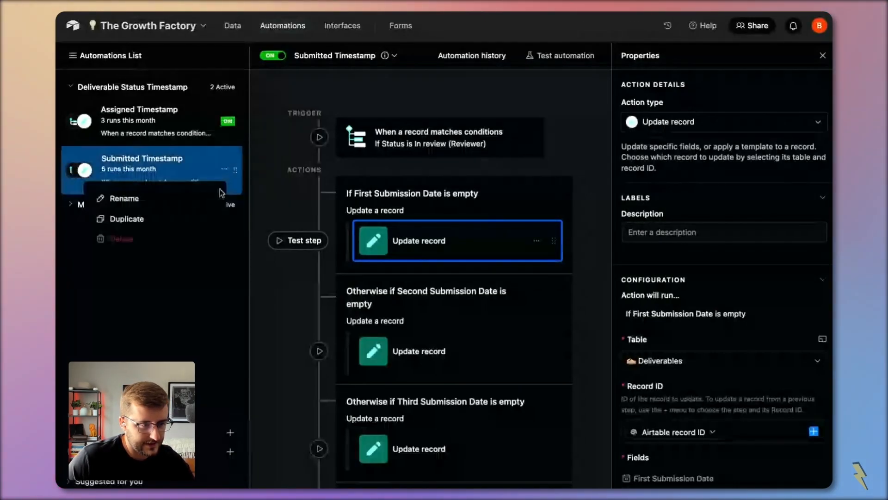
left_click(124, 219)
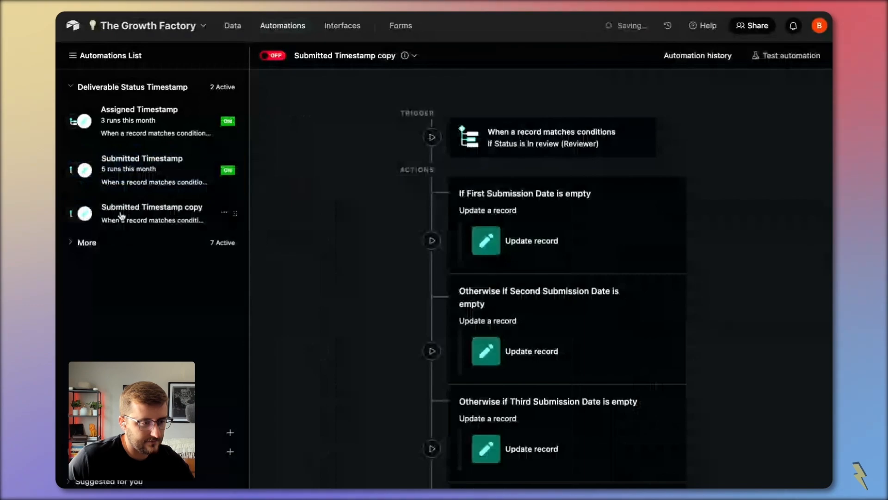
- Rename the duplicated automation as Revision Start Timestamp
double_click(125, 208)
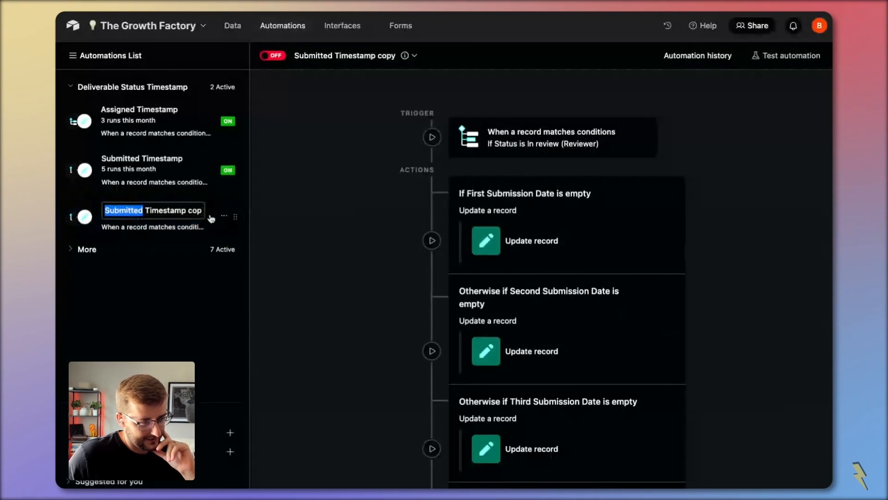
double_click(196, 210)
key("BackSpace")
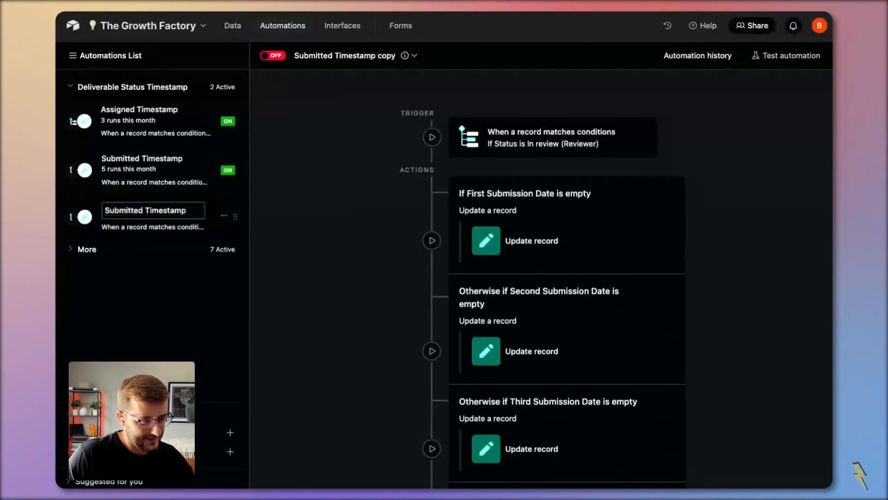
left_click_drag(106, 210, 145, 211)
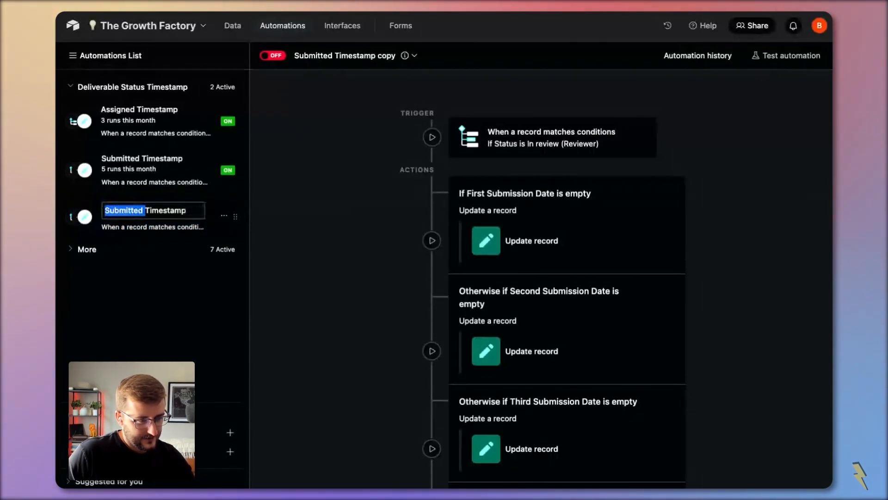
type("Revision")
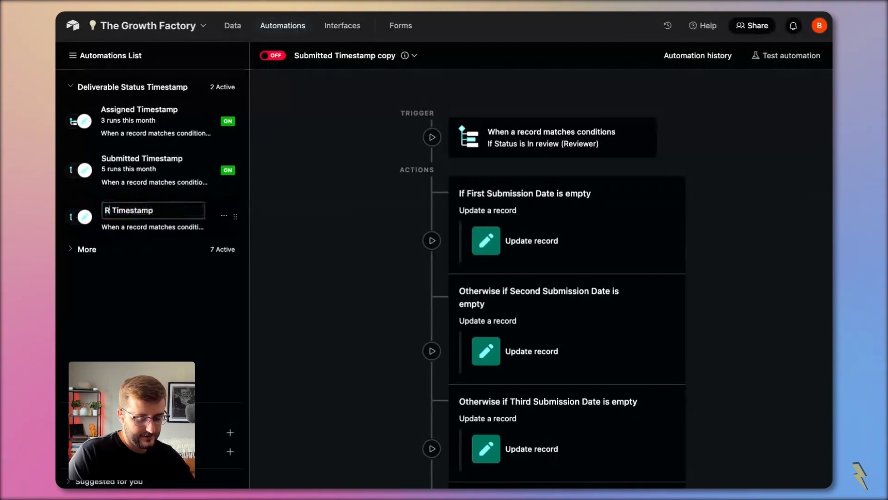
type(" Start")
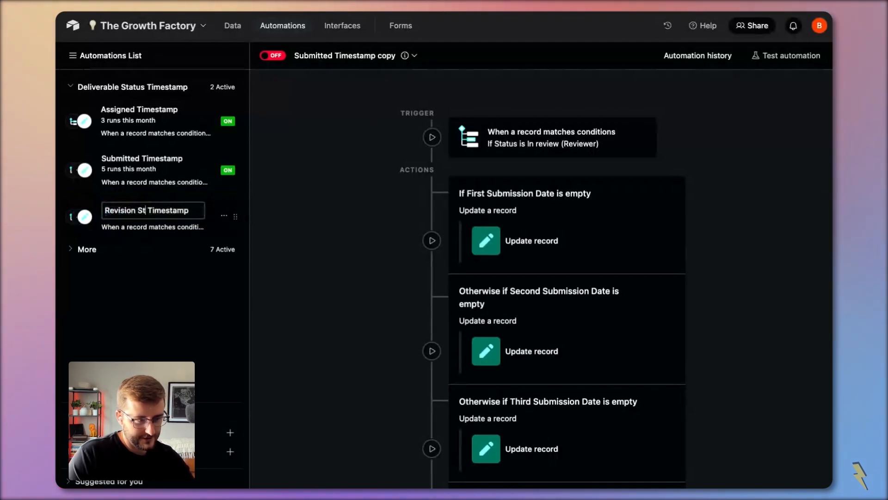
- Choose In review (Reviewer) as the Status value in the Revision Start Timestamp automation's trigger condition
left_click(571, 149)
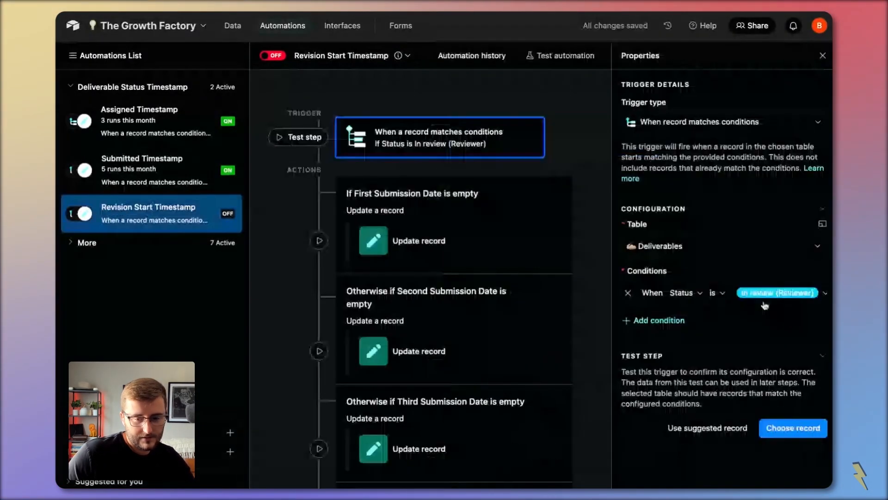
left_click(765, 296)
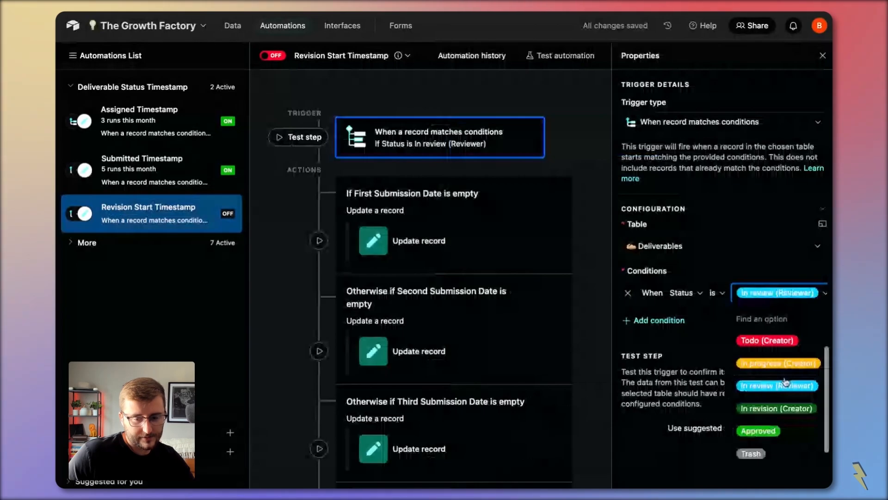
scroll(785, 382, "down", 1)
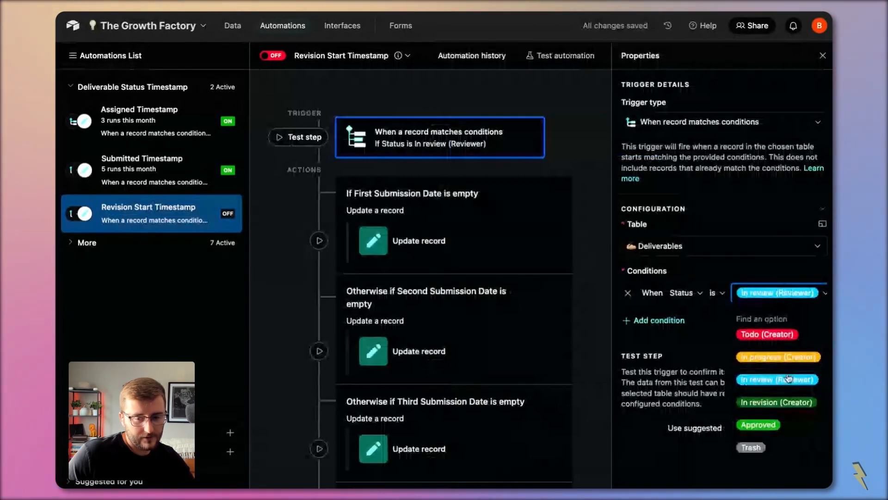
left_click(788, 378)
- Change the first conditional group so its actions run if Revision Start Date is empty
left_click(456, 194)
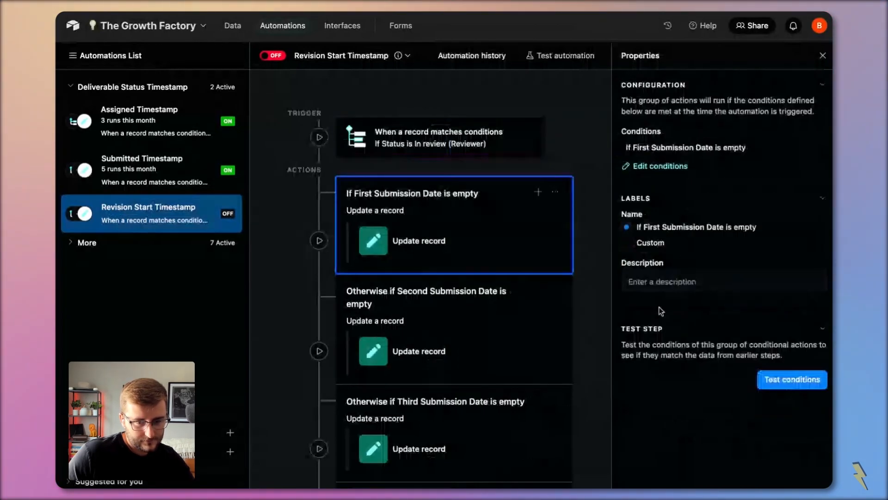
left_click(660, 165)
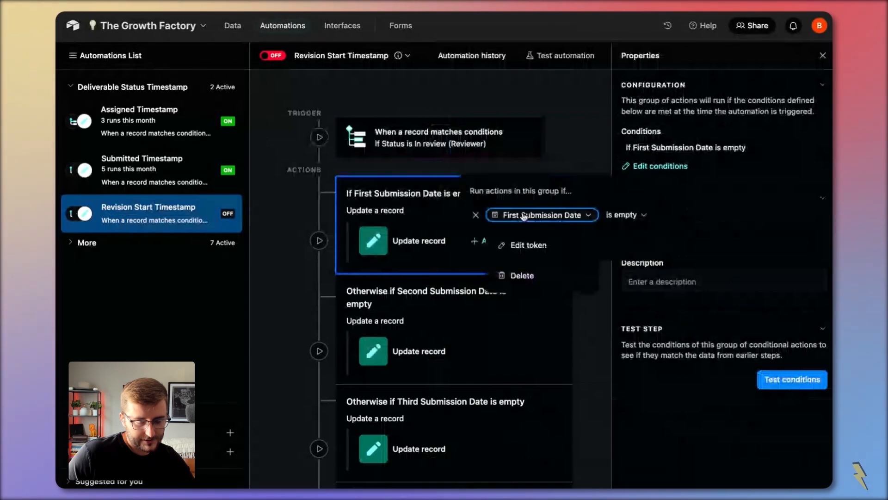
left_click(494, 240)
scroll(493, 306, "down", 10)
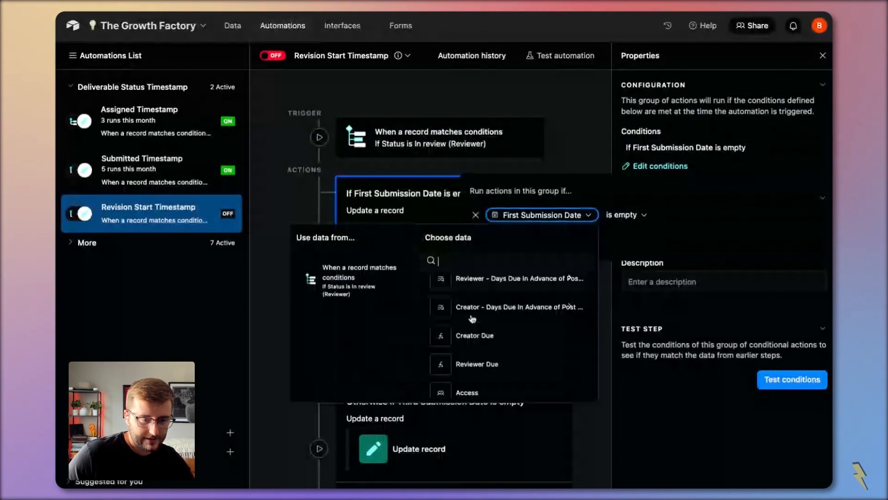
scroll(493, 314, "down", 5)
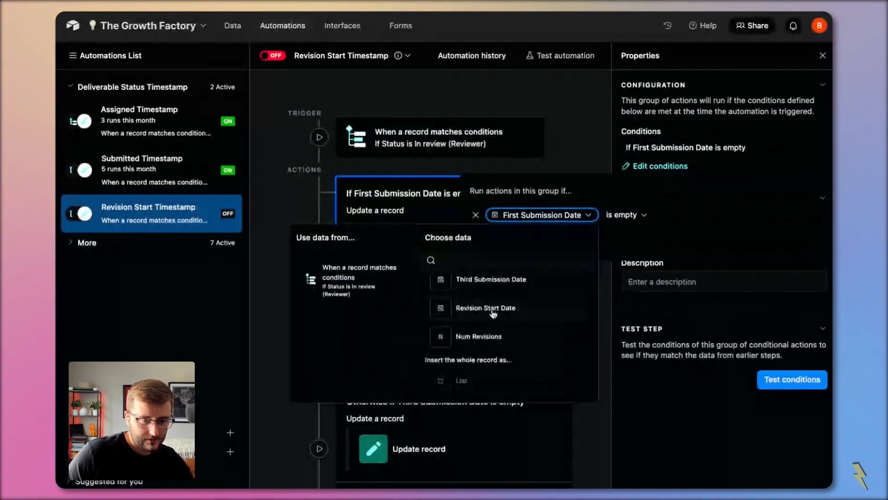
left_click(494, 309)
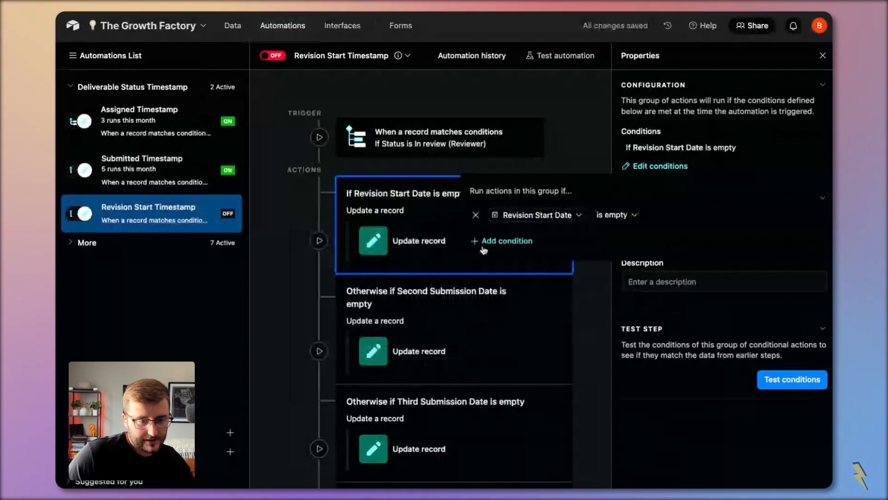
- Add the Revision Start Date field to the Update record action in the first conditional group
left_click(420, 243)
scroll(726, 362, "down", 1)
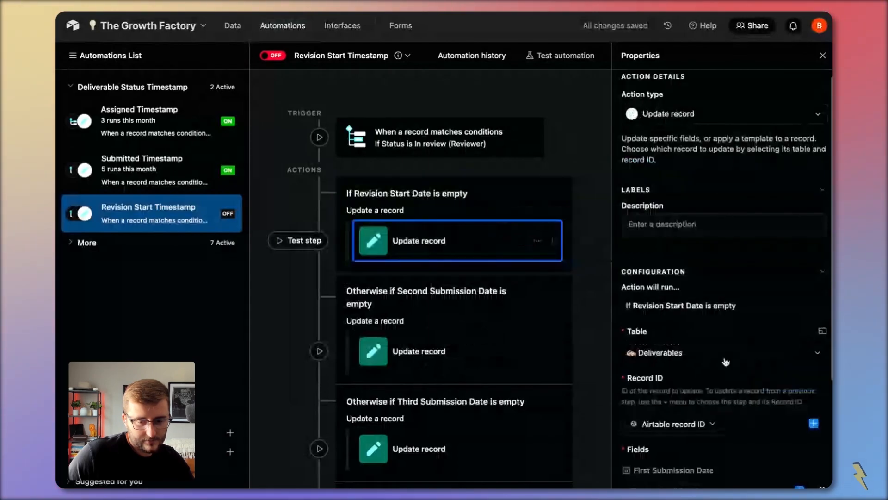
scroll(726, 362, "down", 2)
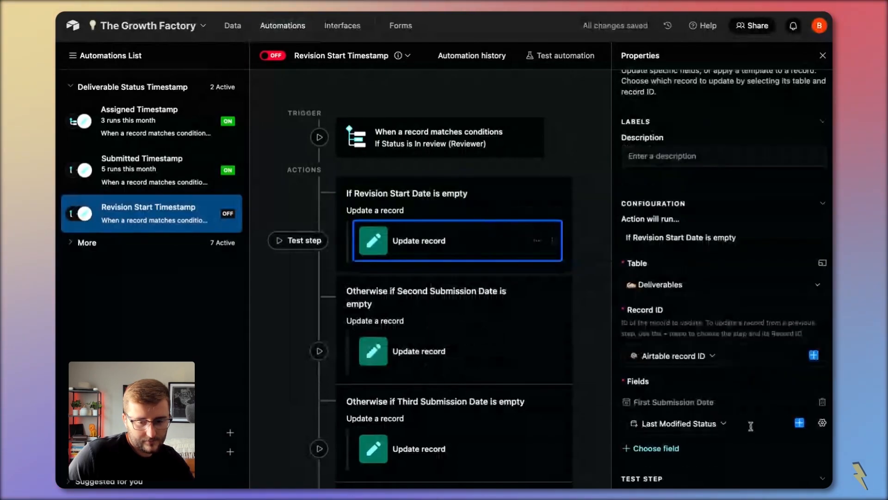
left_click(662, 448)
type("rev")
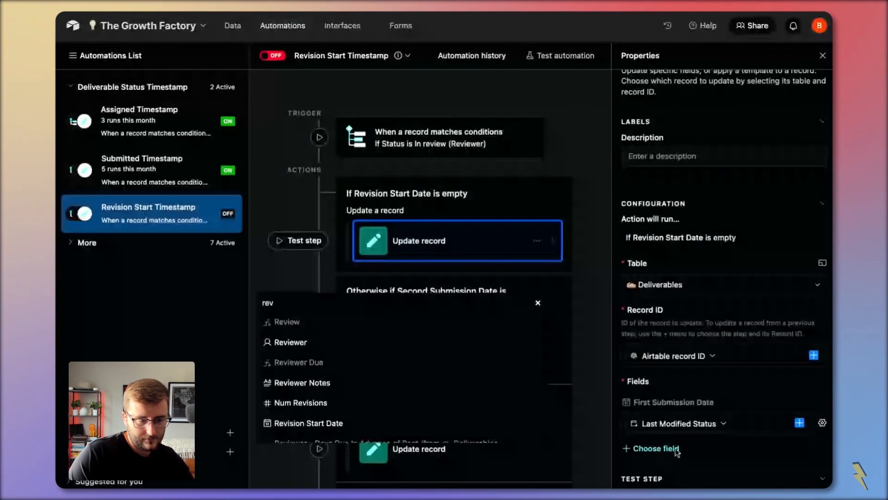
left_click(382, 418)
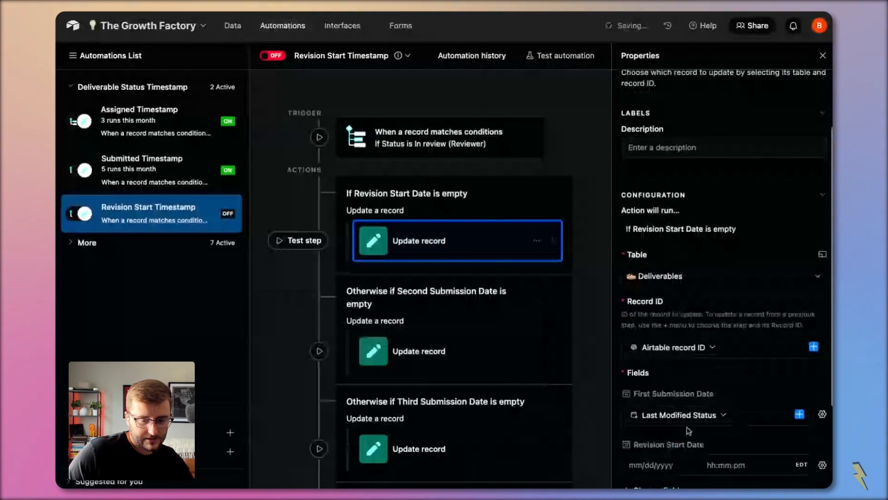
- Set Revision Start Date to the dynamic Last Modified Status value and remove First Submission Date from the Update record action
left_click(823, 464)
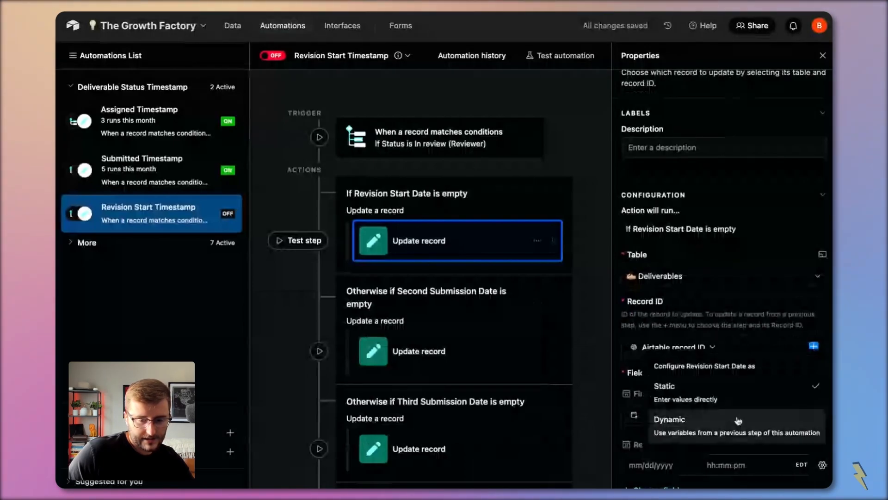
left_click(685, 423)
left_click(717, 458)
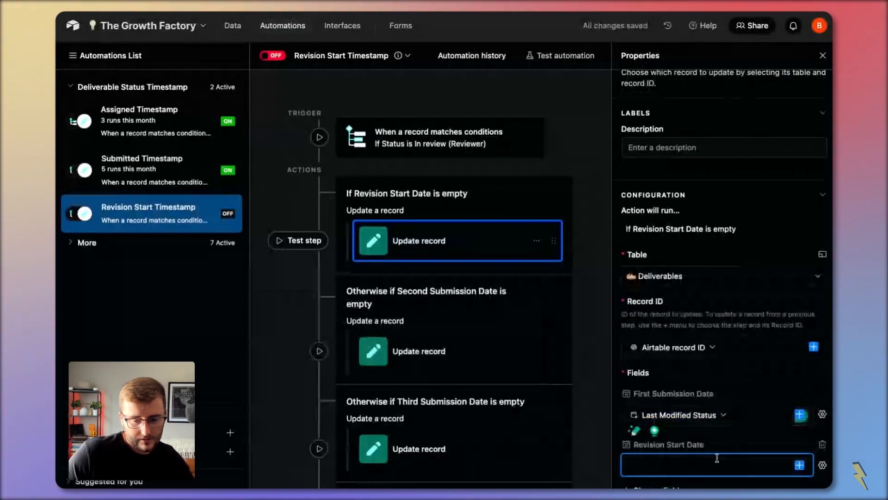
key("ctrl+v")
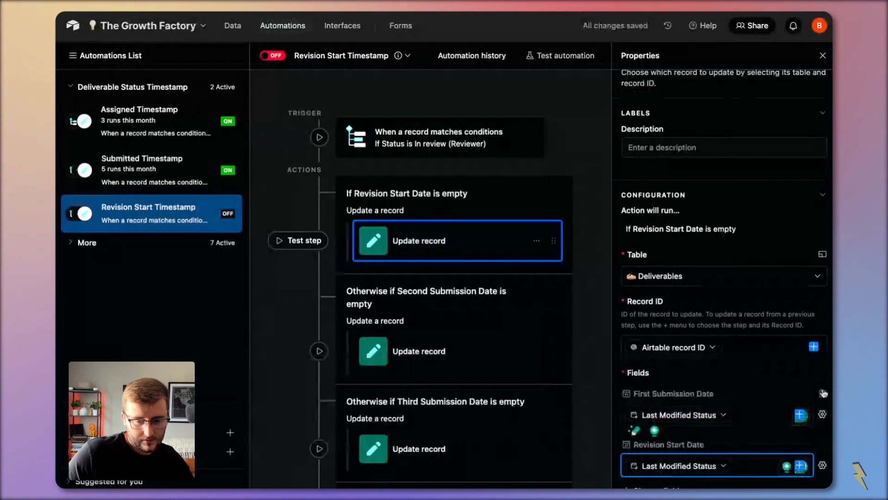
left_click(823, 394)
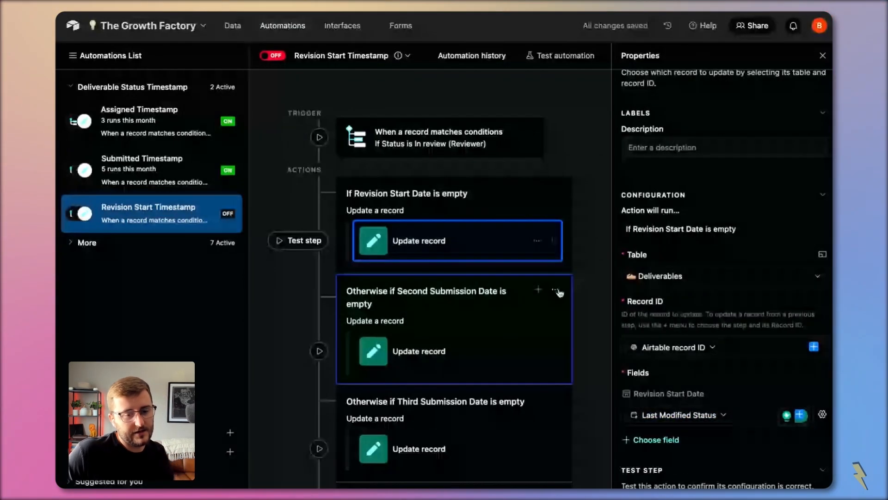
- Delete the Second Submission Date and Third Submission Date conditional groups from the Revision Start Timestamp automation
left_click(557, 292)
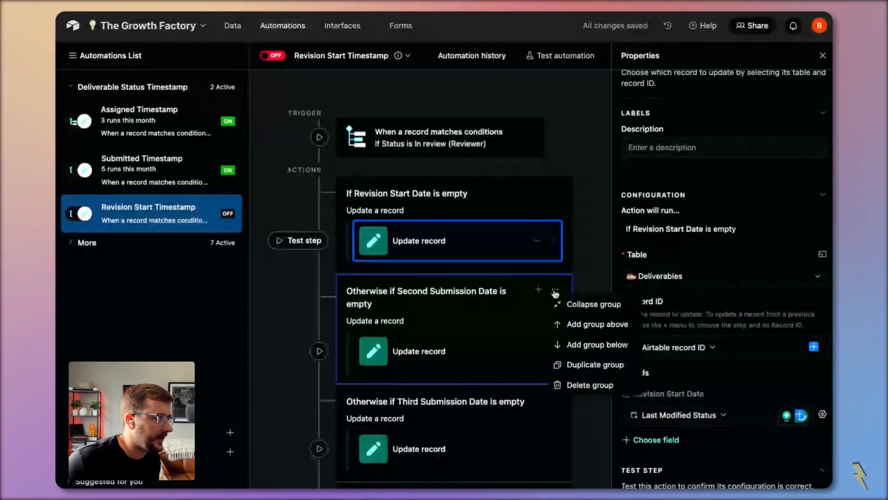
left_click(587, 385)
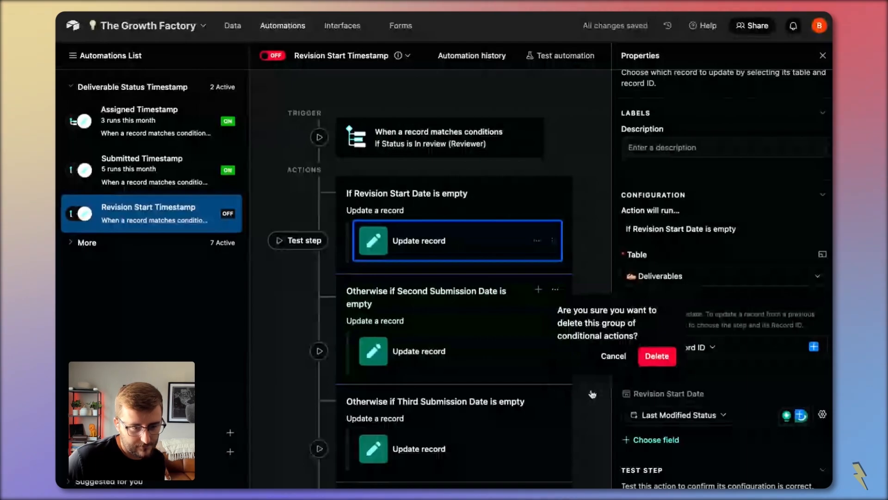
key("Return")
left_click(557, 290)
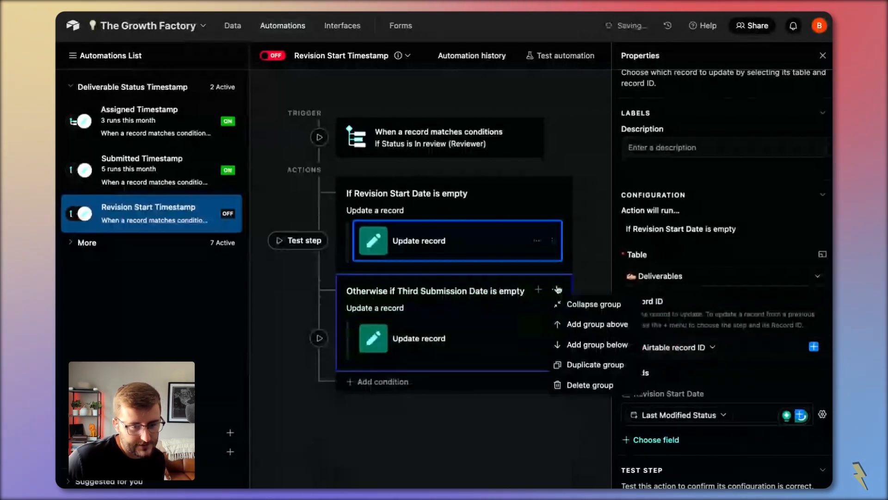
left_click(586, 384)
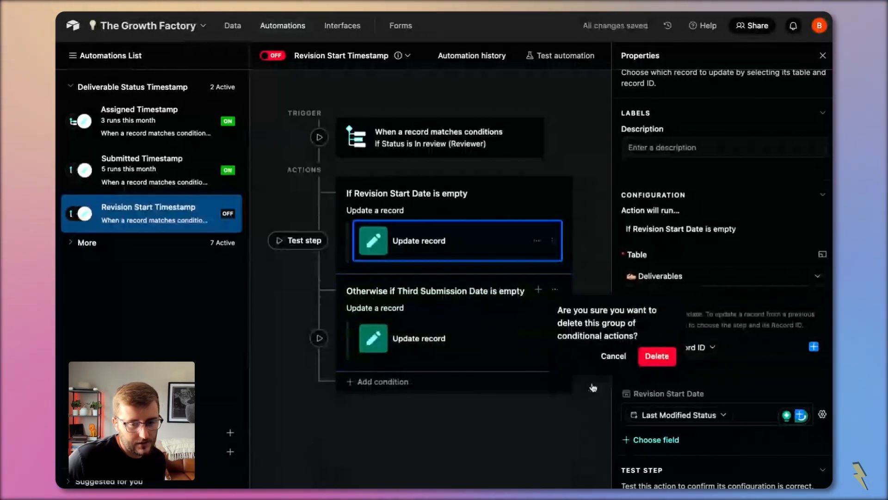
key("Return")
left_click(419, 175)
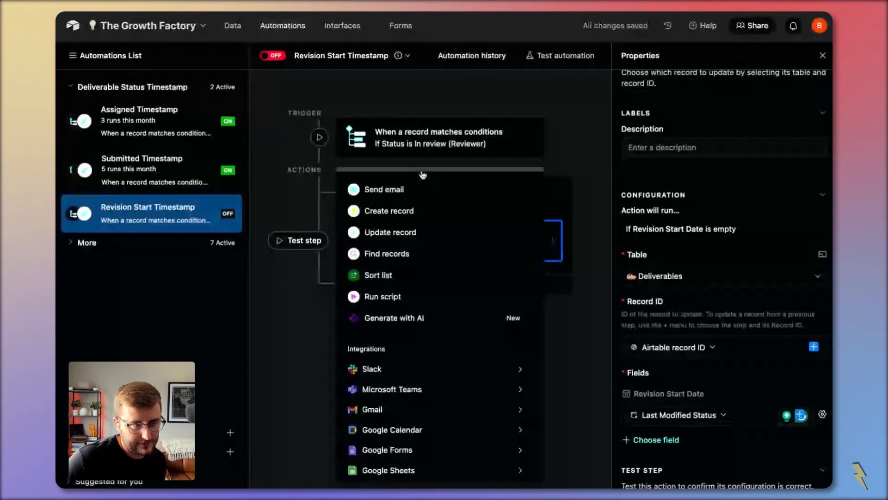
- Duplicate the Revision Start Date field in the Deliverables table and name the copy Review Start Date
left_click(234, 27)
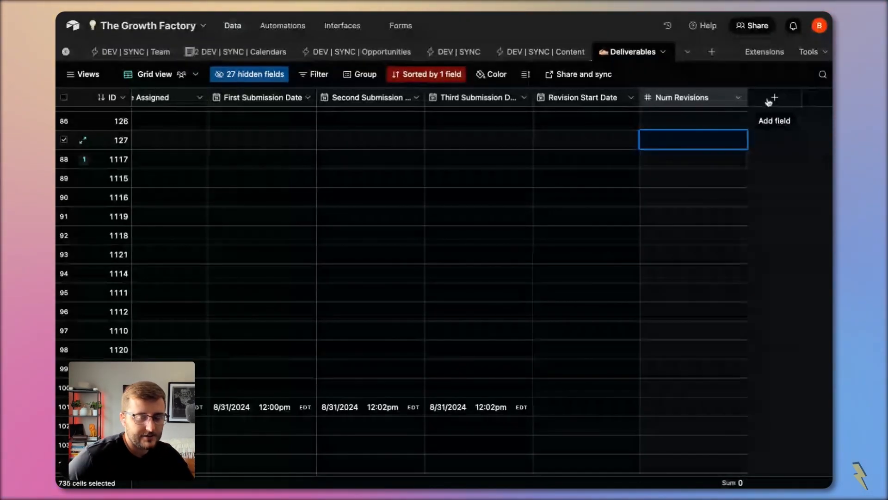
right_click(577, 100)
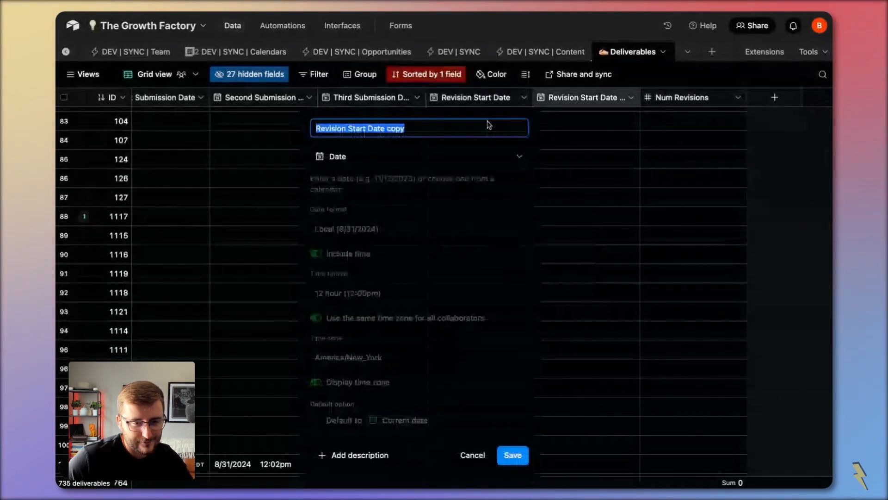
double_click(336, 128)
type("Re")
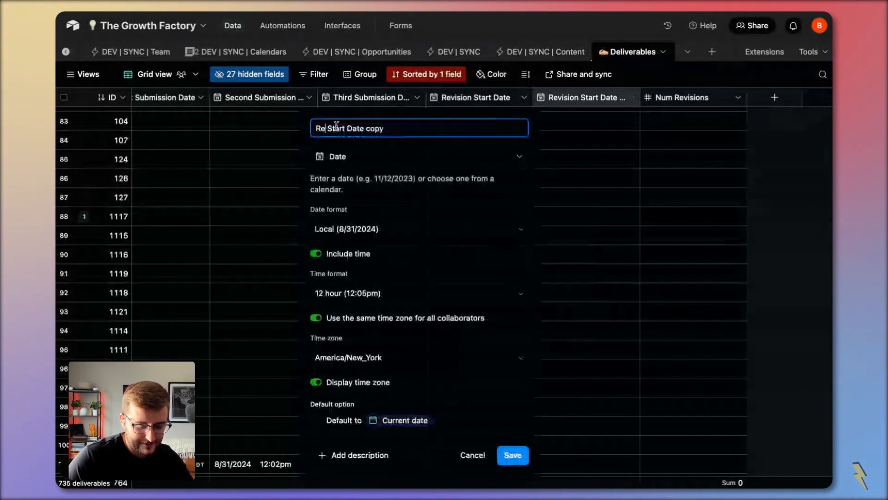
type("view")
key("Return")
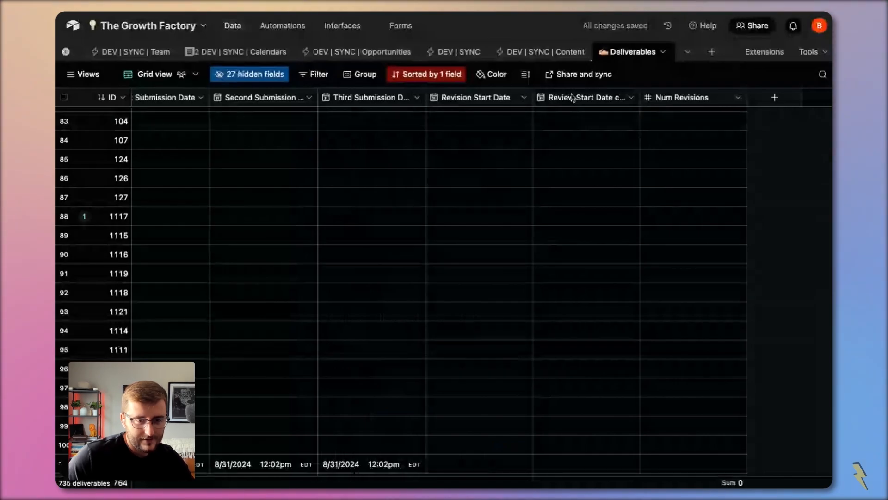
double_click(573, 97)
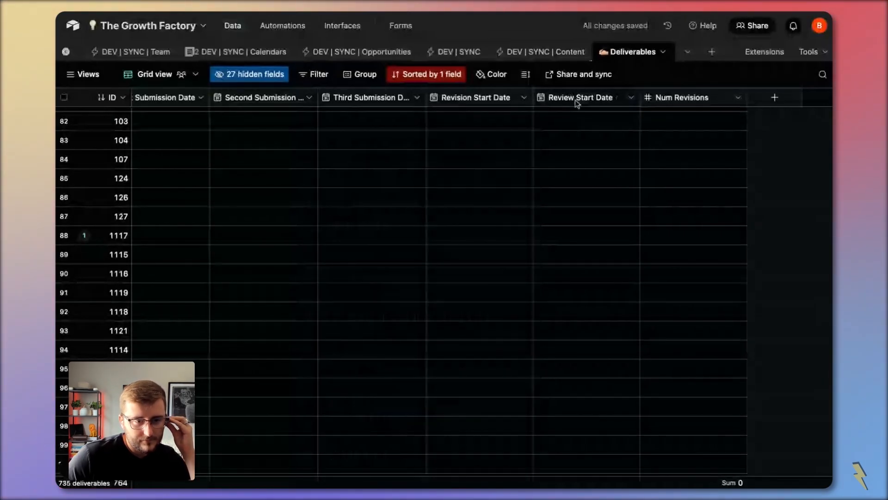
left_click_drag(577, 99, 507, 72)
- Change the Status value in the Revision Start Timestamp automation's trigger condition to In revision (Creator)
left_click(283, 25)
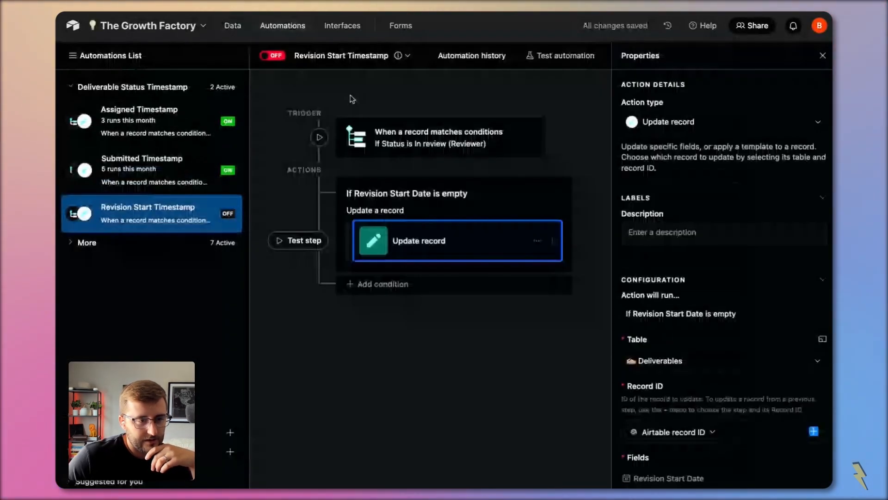
left_click(326, 56)
left_click(399, 134)
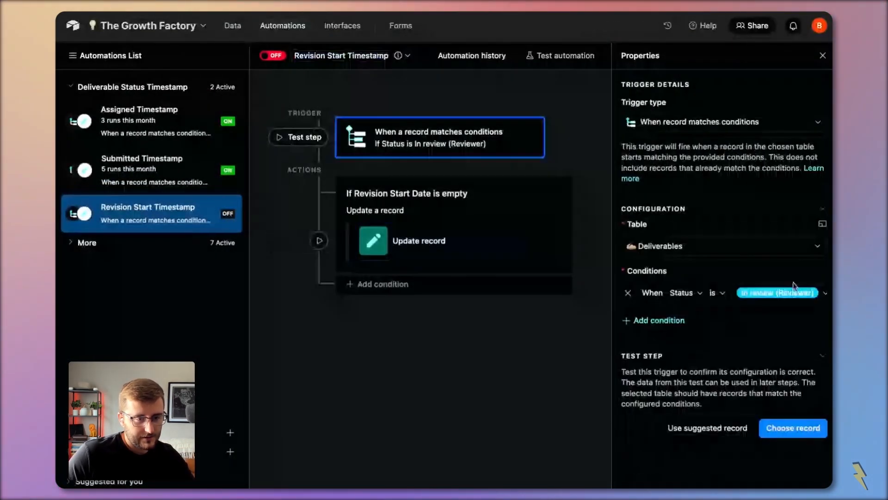
left_click(794, 289)
scroll(799, 409, "down", 1)
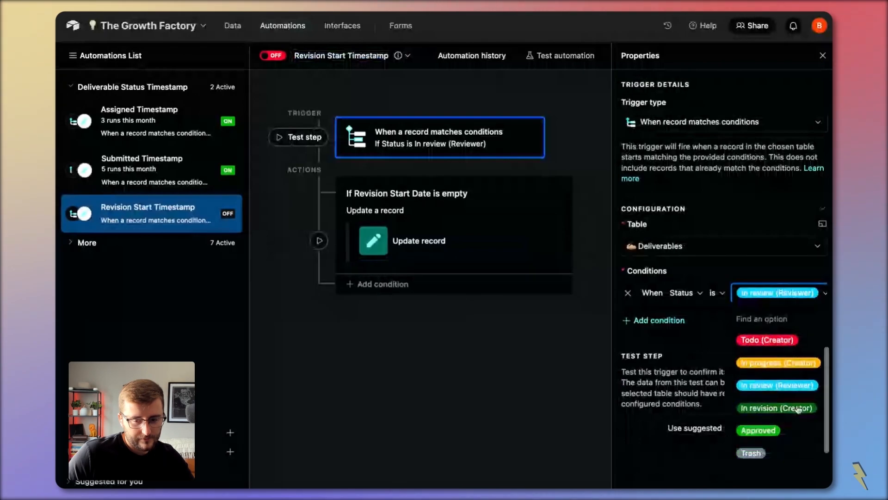
left_click(798, 409)
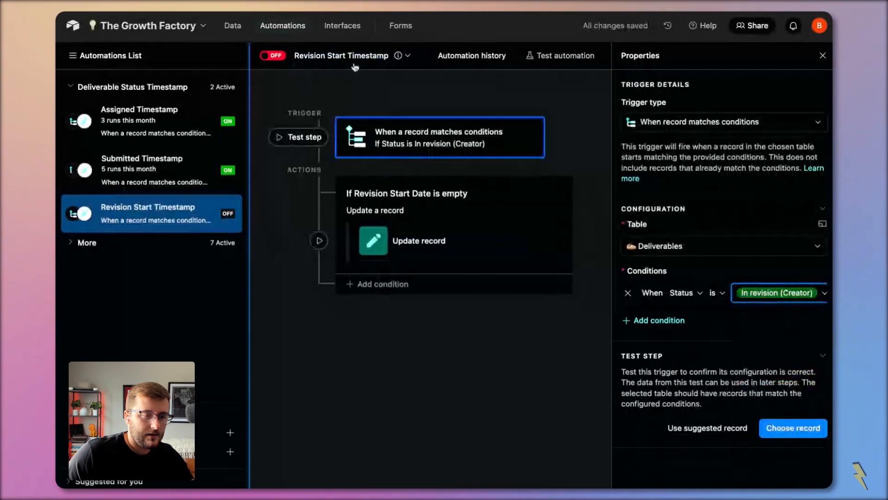
- Duplicate the Revision Start Timestamp automation and rename the copy Review Start Timestamp
left_click(342, 56)
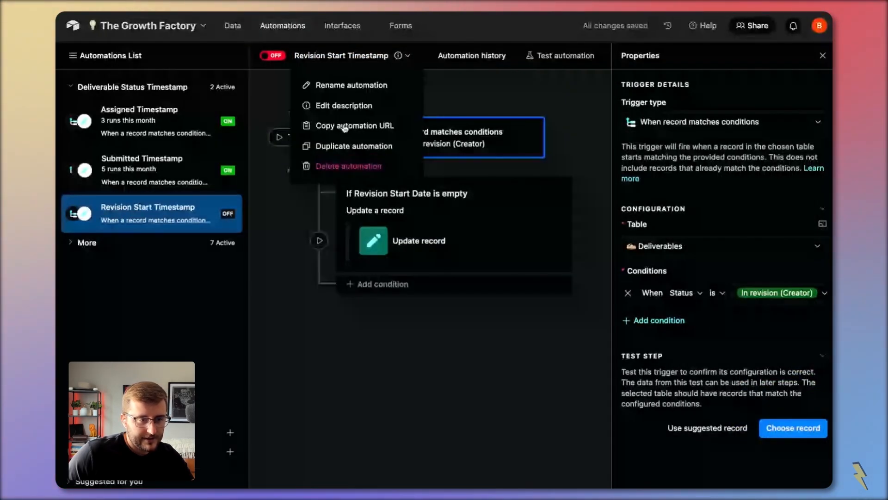
left_click(340, 147)
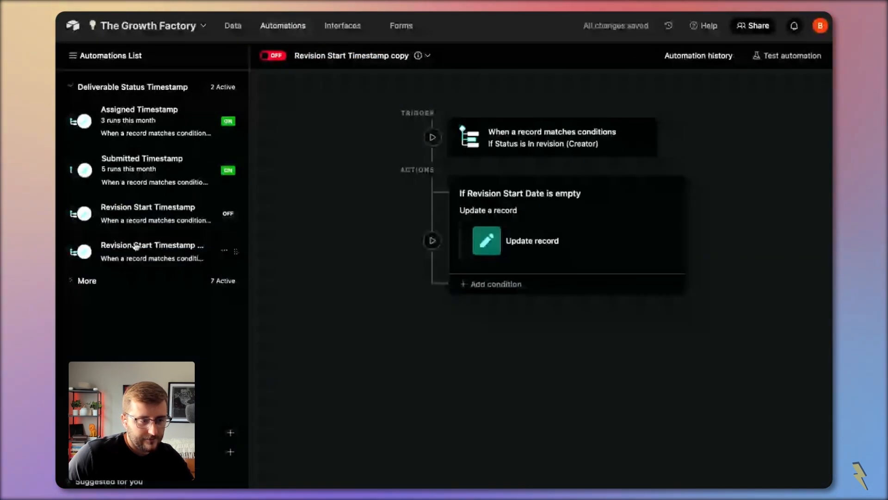
left_click(136, 246)
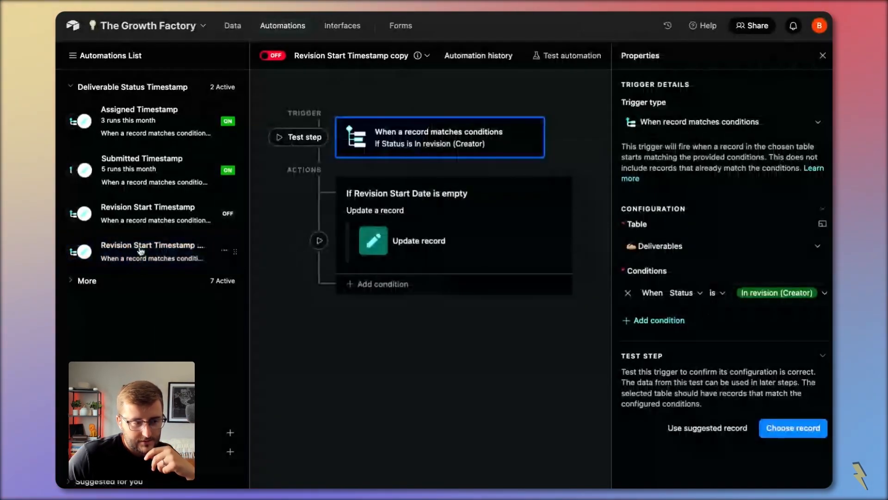
double_click(111, 249)
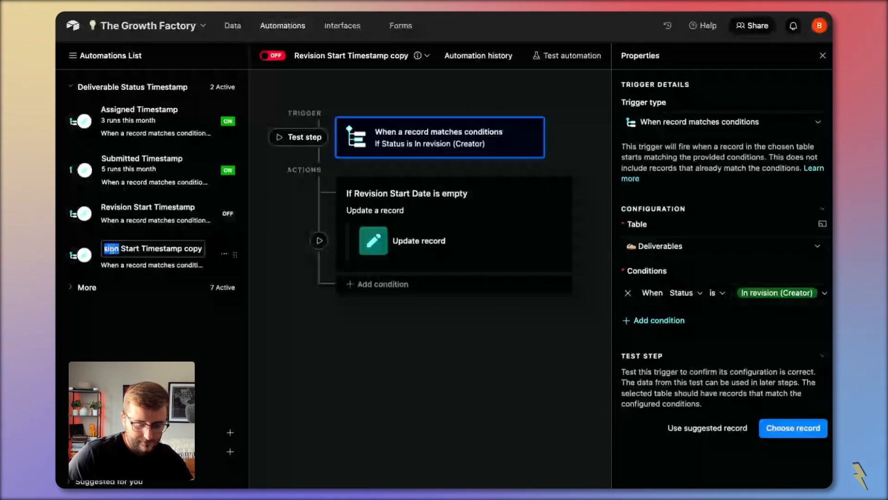
type("Review")
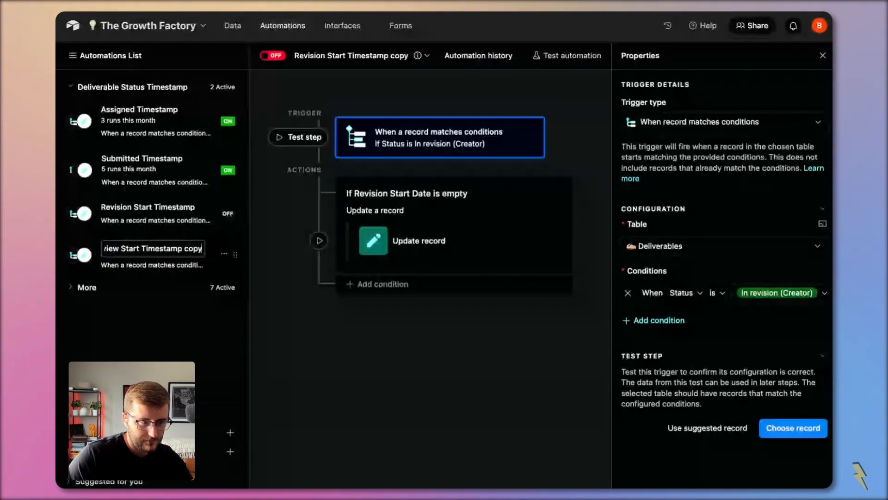
key("super+Right")
key("alt+BackSpace")
key("Return")
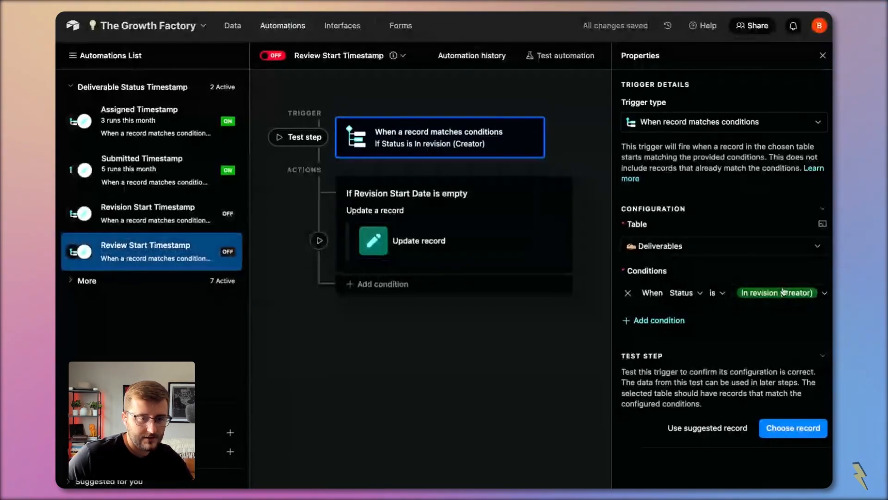
- Set the Review Start Timestamp trigger's Status to In review (Reviewer) and make its conditional group run if Review Start Date is empty
left_click(782, 292)
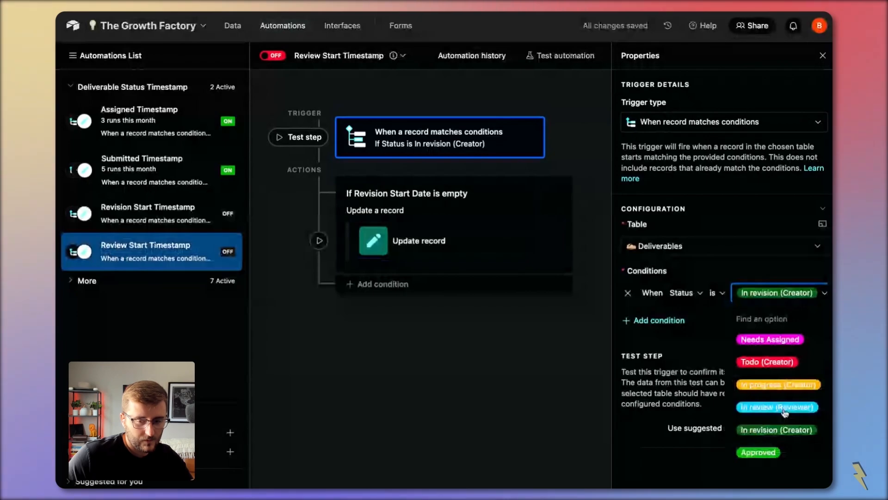
left_click(785, 407)
left_click(421, 213)
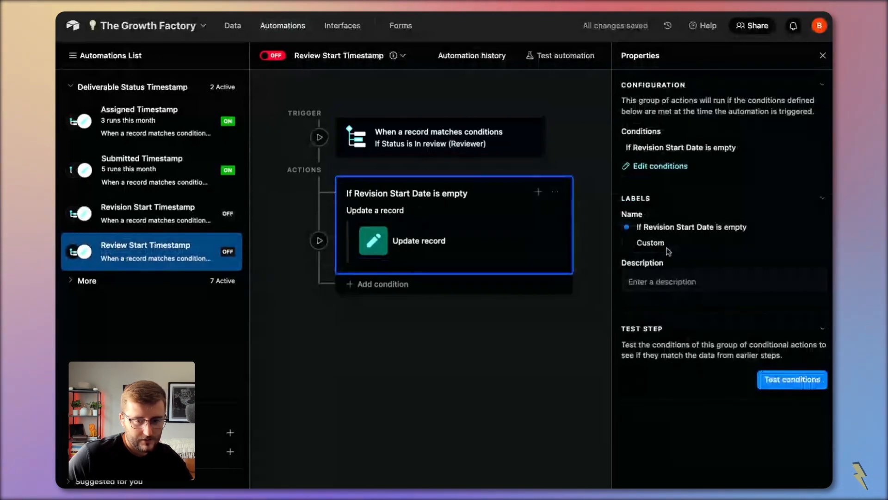
left_click(660, 166)
left_click(536, 215)
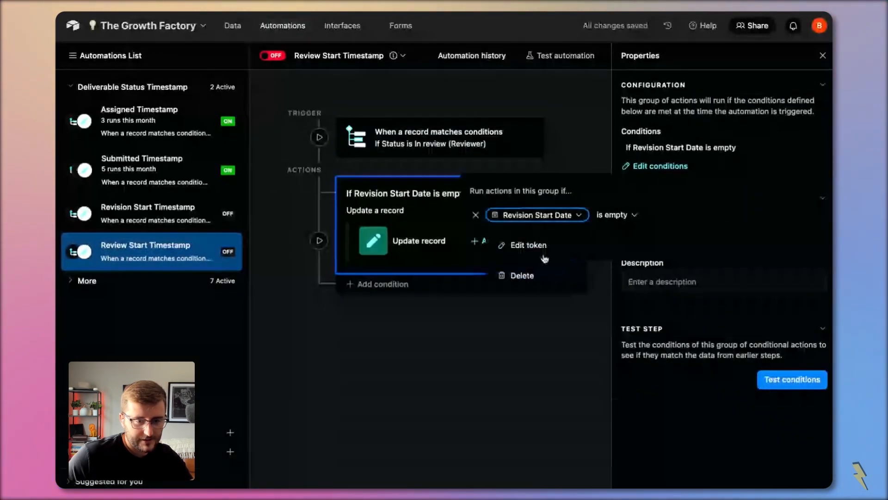
left_click(545, 257)
type("re")
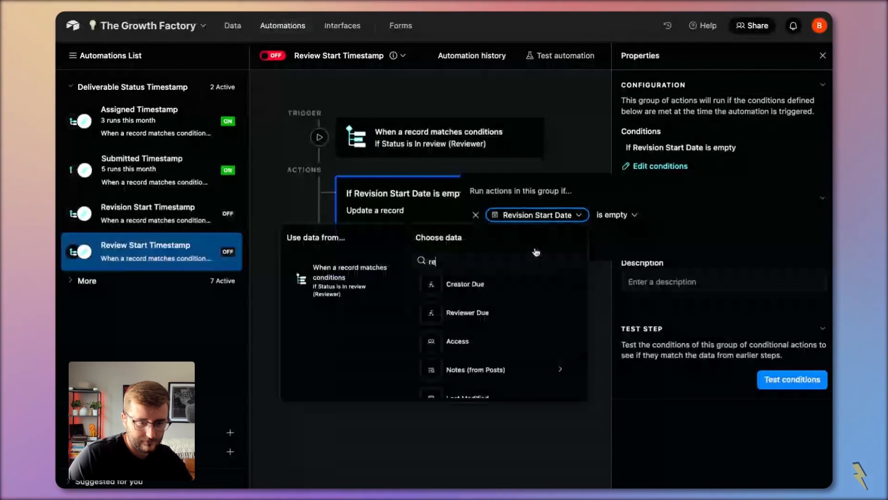
type("v")
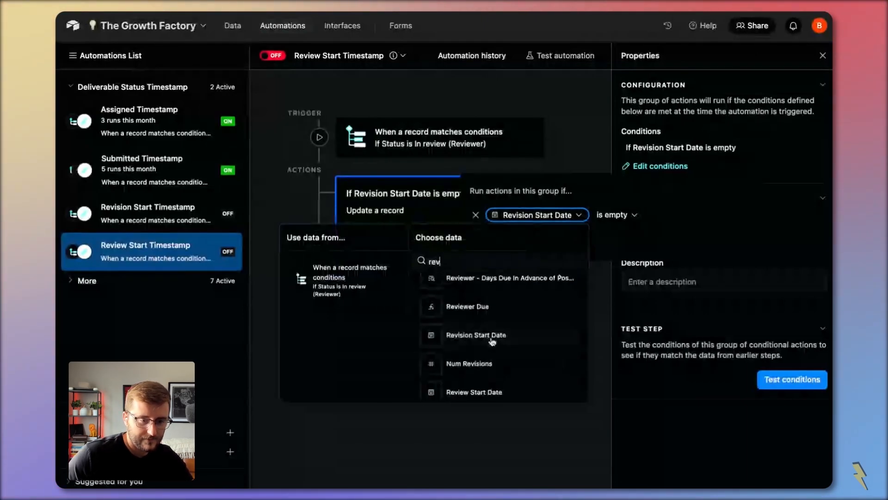
scroll(481, 344, "down", 1)
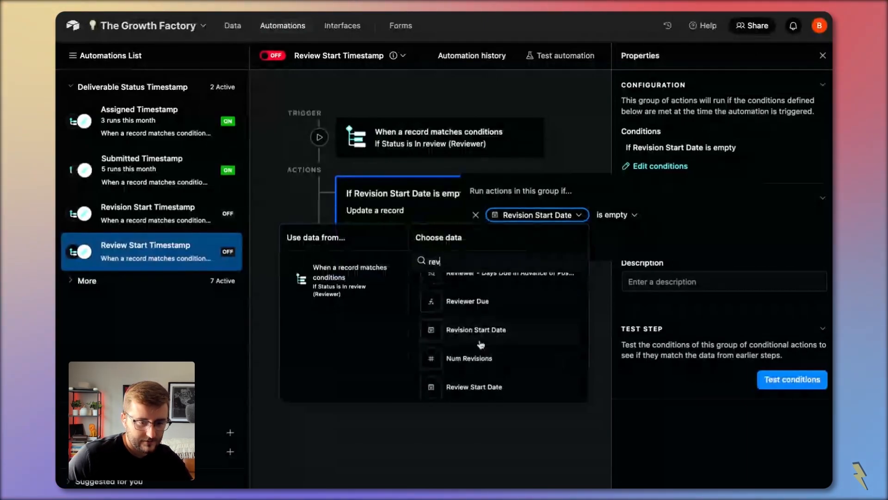
left_click(474, 387)
- Add the Review Start Date field to the Update record action of the Review Start Timestamp automation
left_click(476, 240)
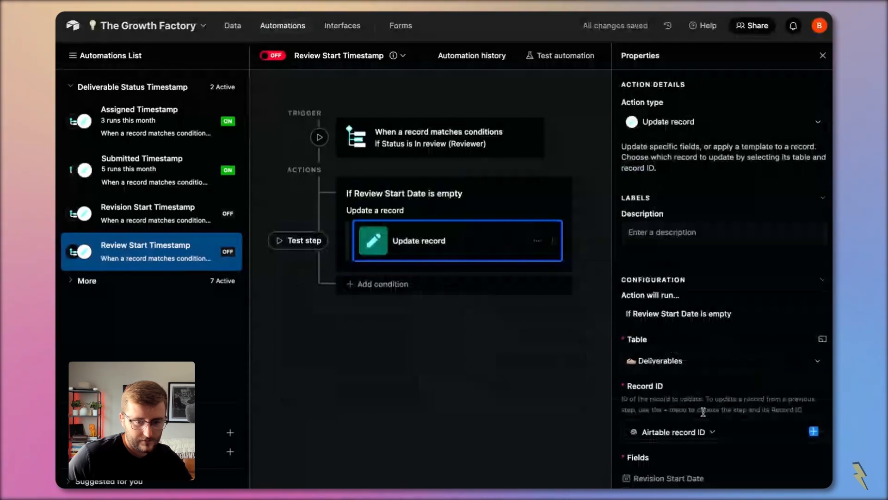
scroll(694, 410, "down", 3)
left_click(660, 408)
type("re")
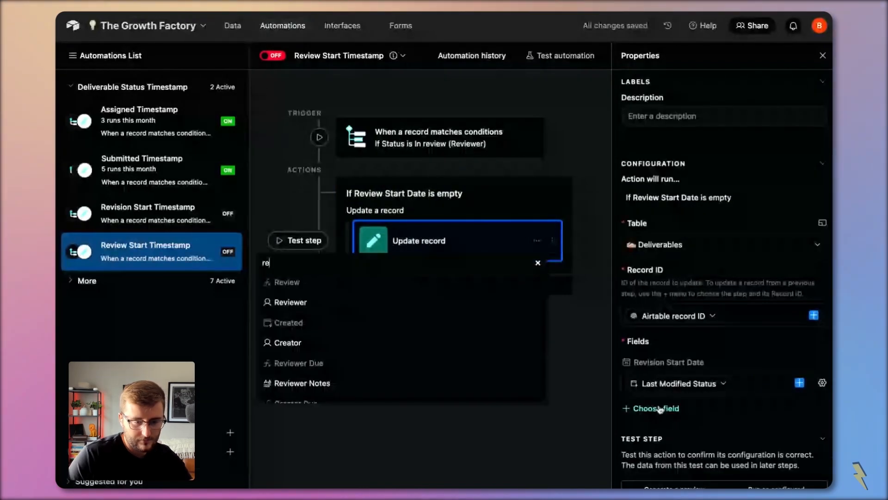
type("view")
left_click(379, 363)
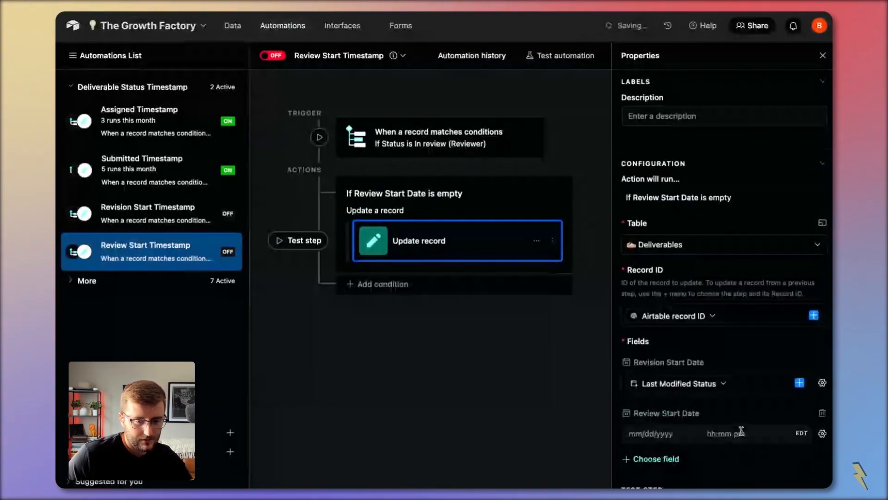
- Make the Review Start Date value dynamic and fill it with the Last Modified Status variable copied from Revision Start Date
left_click(822, 433)
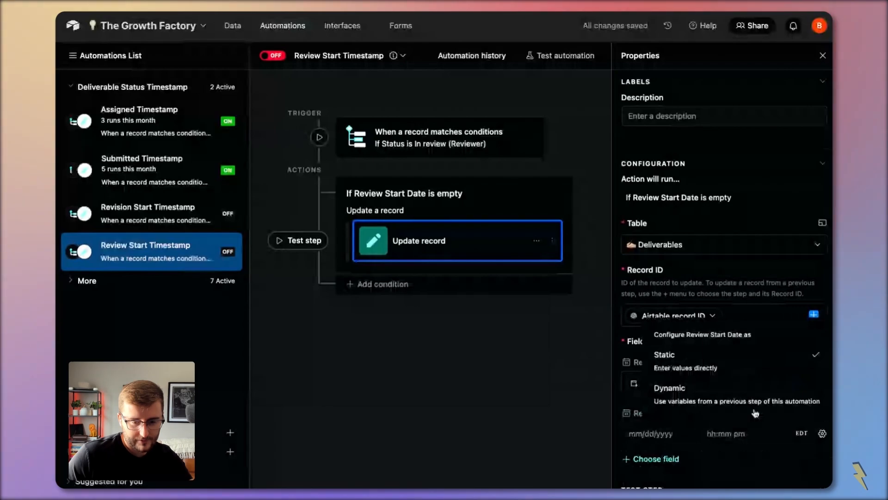
left_click(738, 387)
left_click(738, 383)
key("super+c")
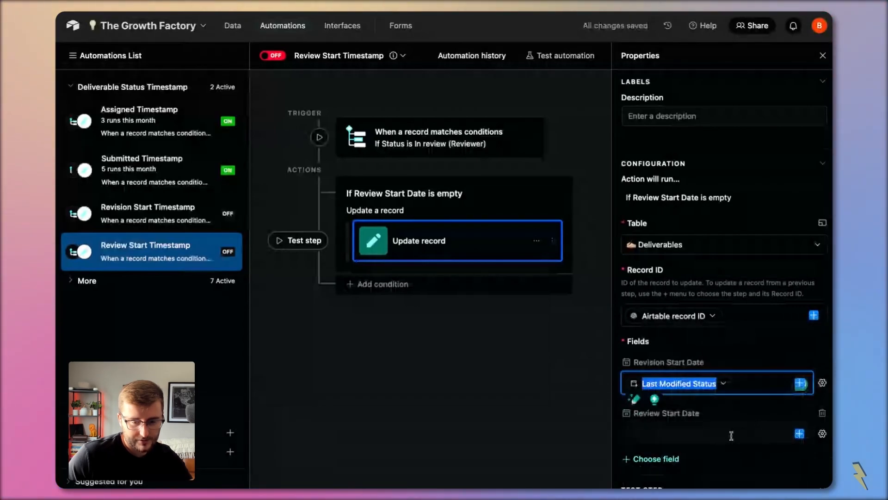
left_click(731, 436)
key("super+v")
- Remove Revision Start Date from the Update record action and turn on the Review Start Timestamp automation
left_click(822, 363)
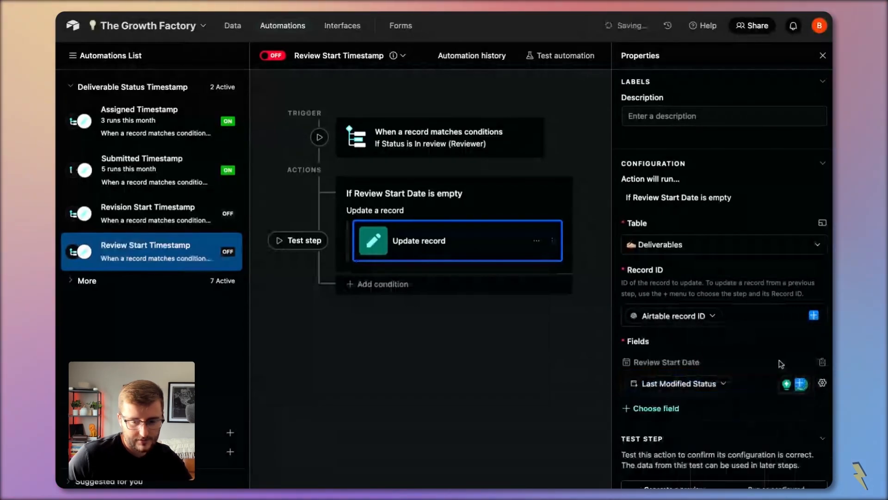
left_click(273, 55)
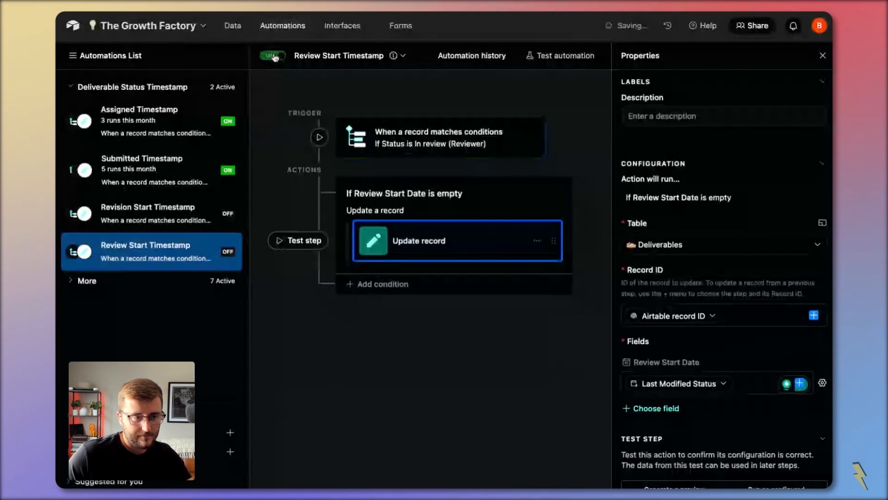
left_click(157, 206)
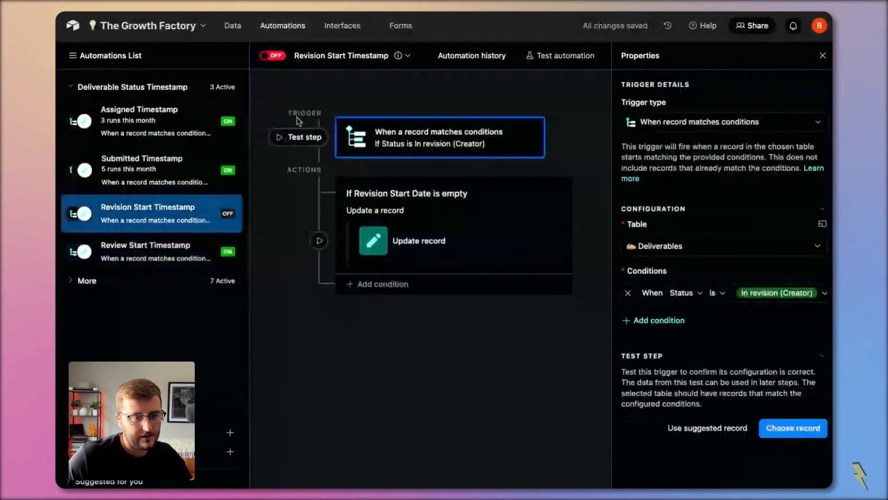
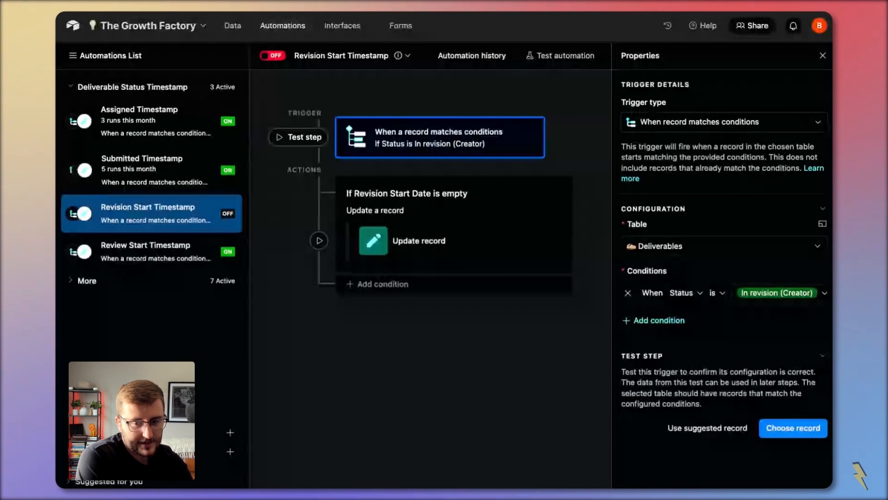
- Start a new formula field in the Deliverables table and name it DEV | Revisions +1
left_click(231, 26)
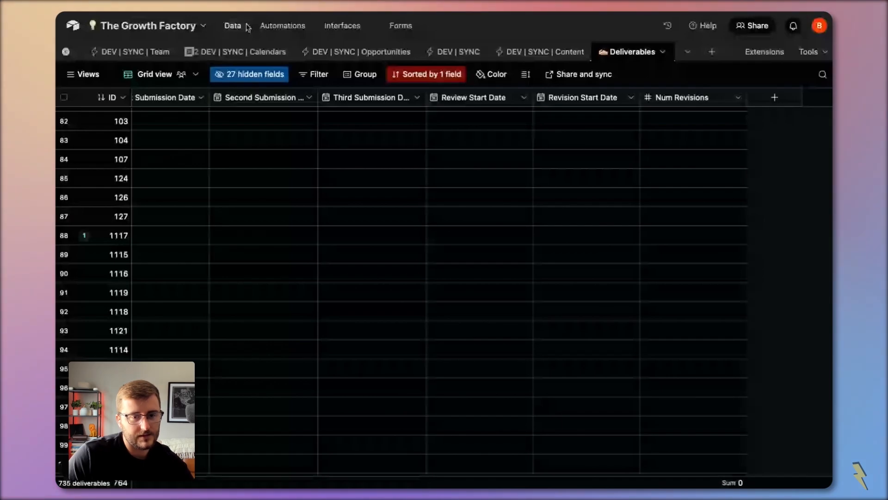
left_click(715, 98)
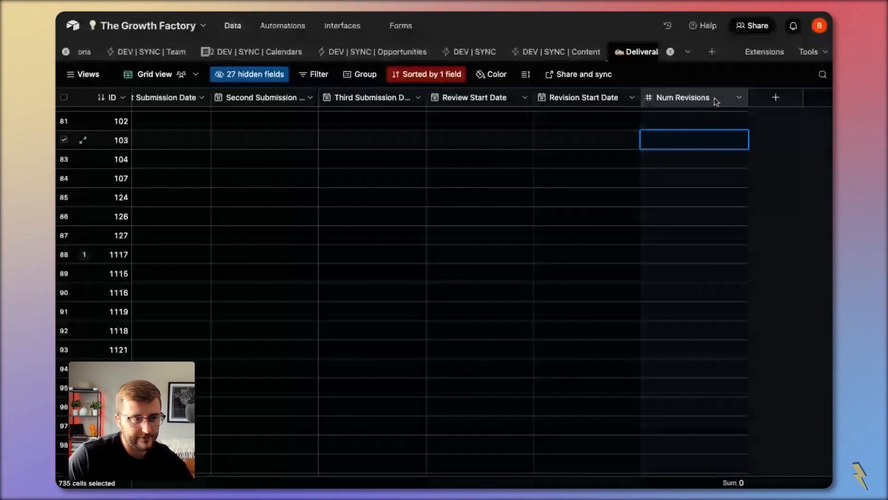
double_click(715, 99)
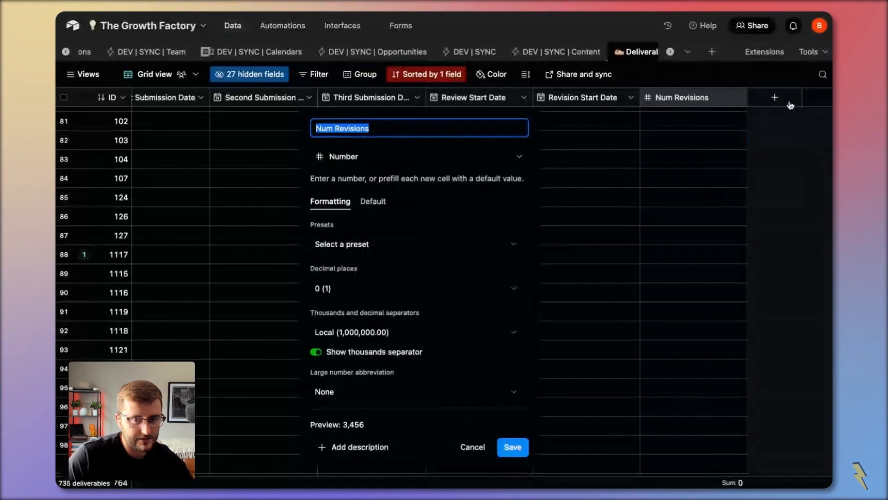
left_click(791, 105)
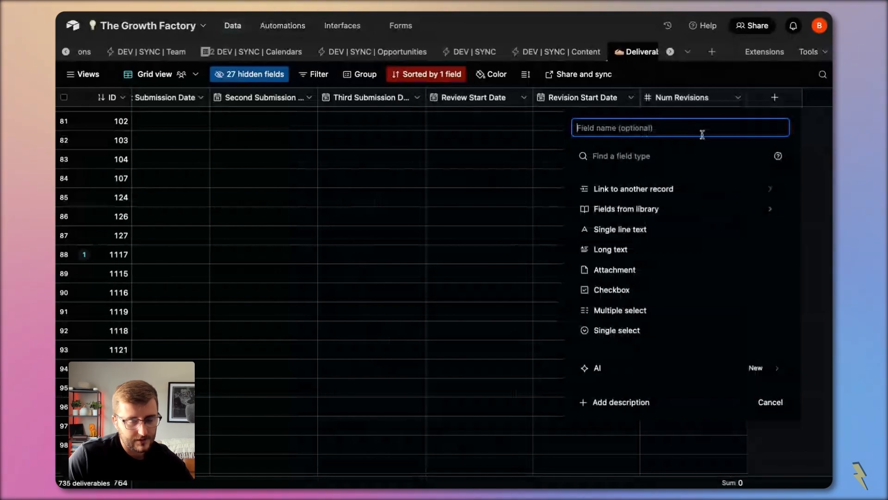
left_click(647, 152)
type("f")
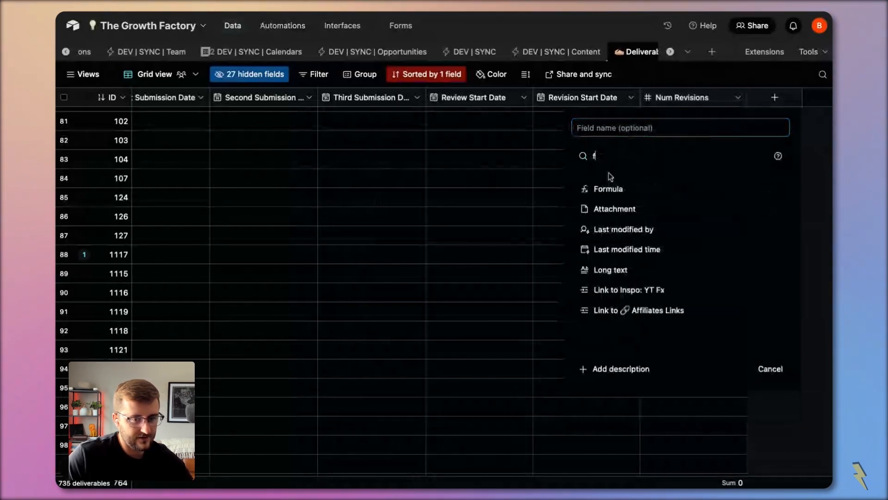
left_click(626, 190)
left_click(636, 128)
type("DE")
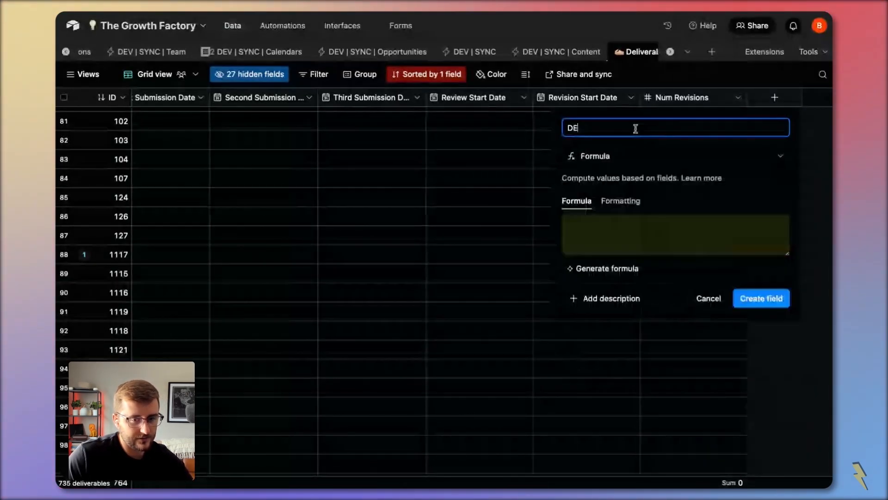
type("V |")
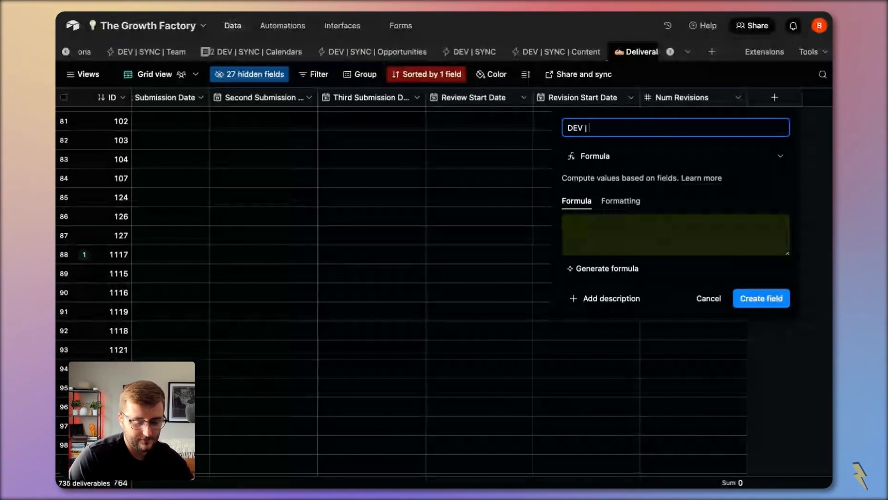
type("Revisio")
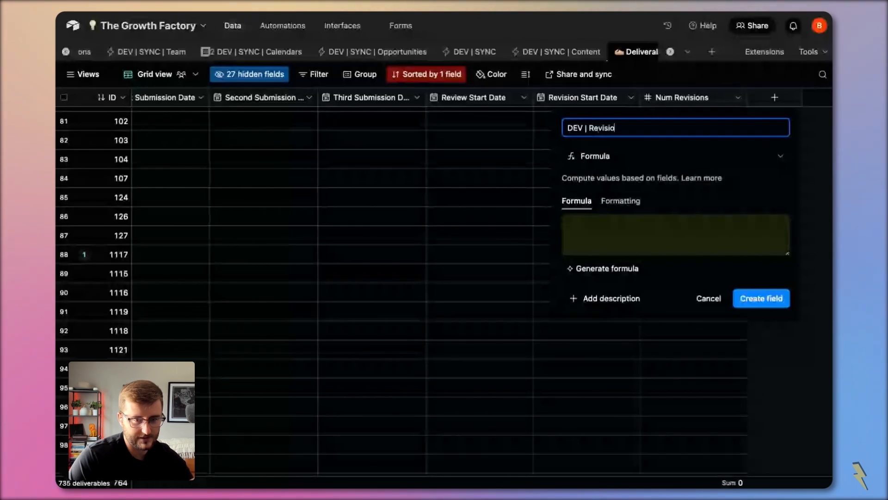
type("ns +1")
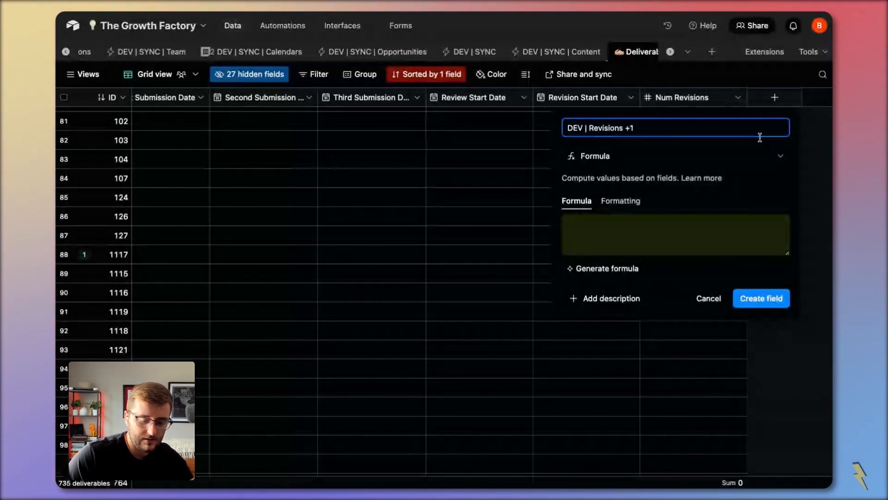
- Enter the formula {Num Revisions}+1 for the new field and create it
left_click(701, 225)
type("re")
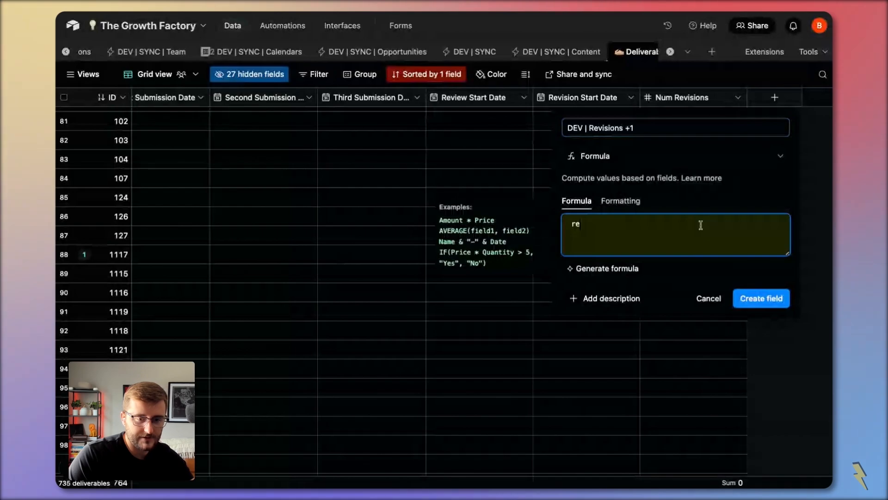
type("vis")
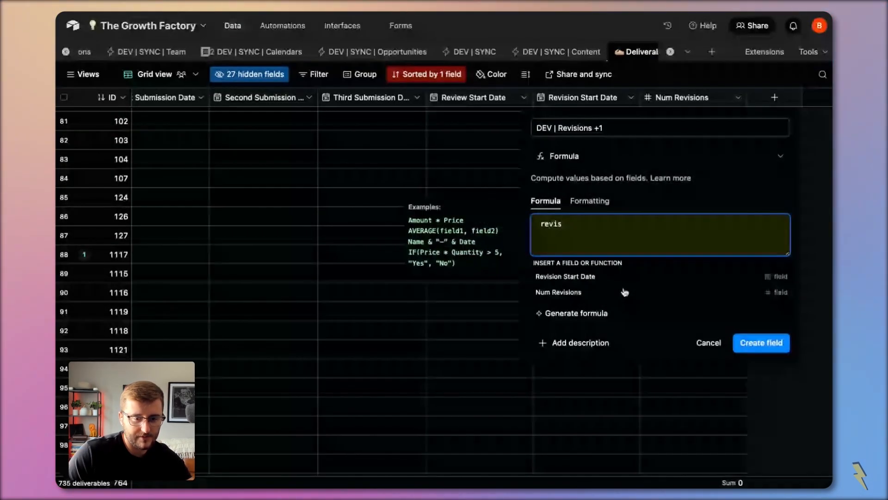
left_click(625, 292)
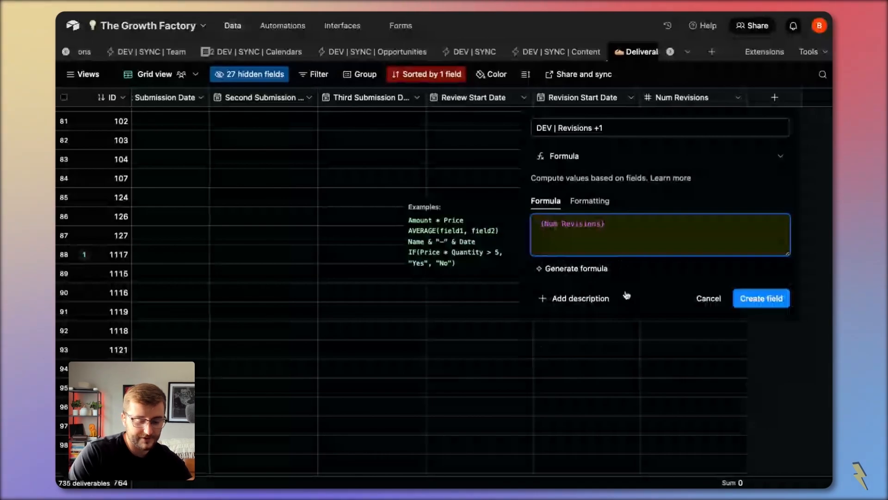
type("+1")
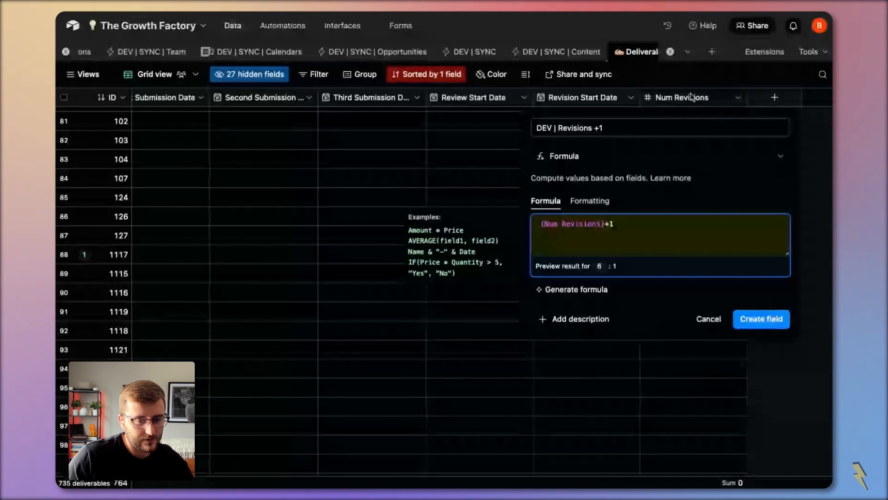
left_click(780, 321)
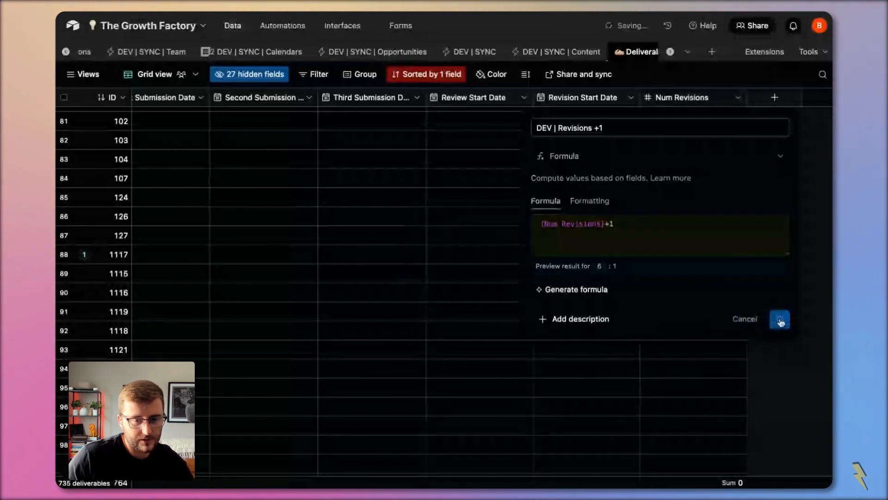
double_click(767, 102)
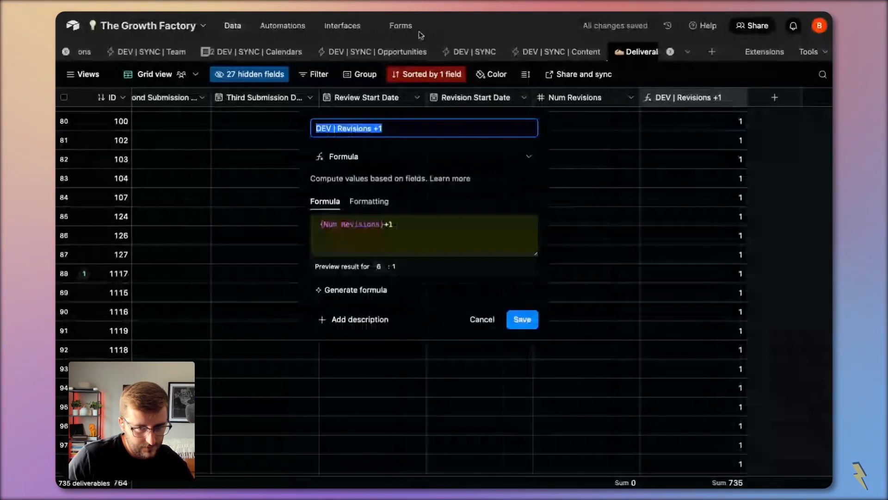
- Duplicate the Update record action in the Revision Start Timestamp automation and move one copy above the conditional group
left_click(291, 28)
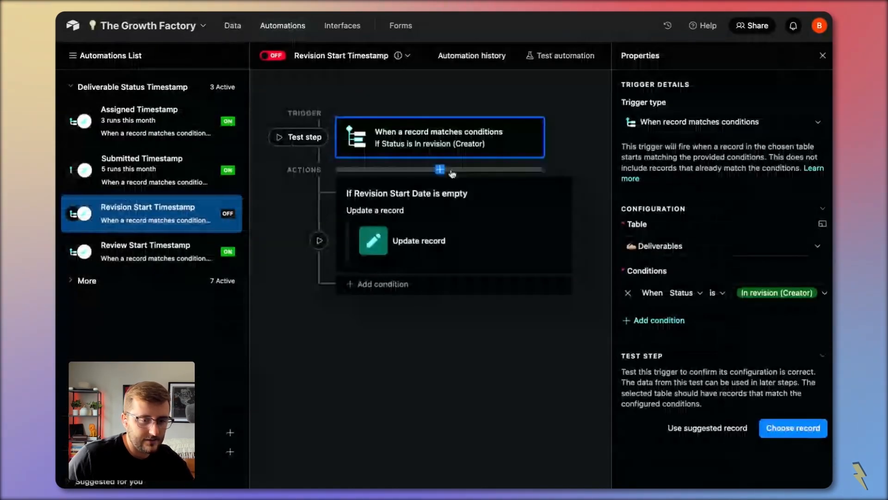
left_click(537, 240)
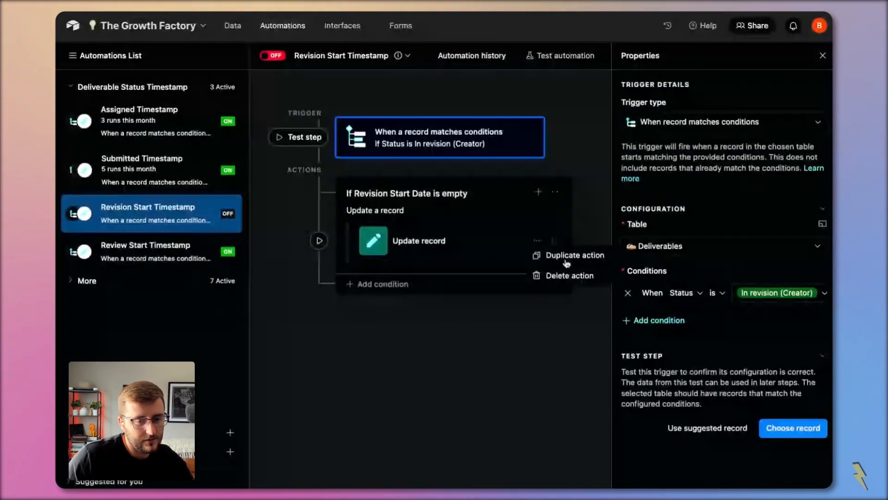
left_click(567, 256)
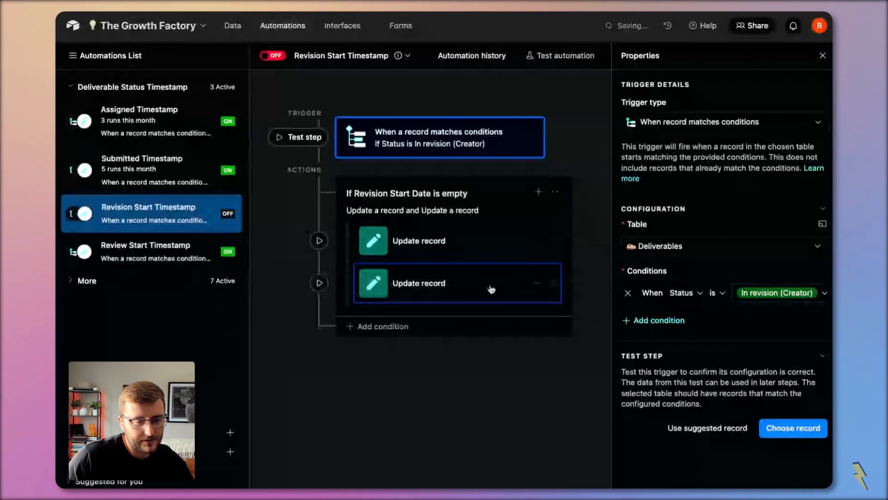
left_click_drag(491, 287, 551, 174)
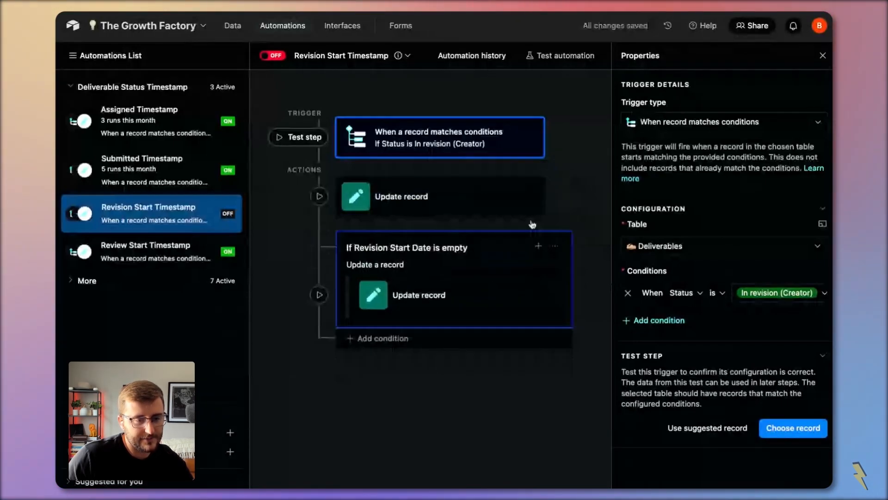
- Add the Num Revisions field to the unconditional Update record action and remove its Revision Start Date field
left_click(448, 197)
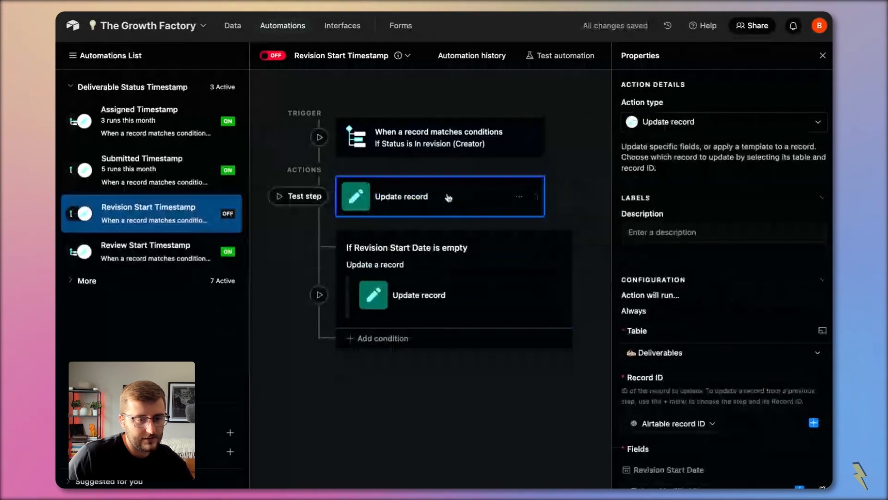
scroll(655, 391, "down", 4)
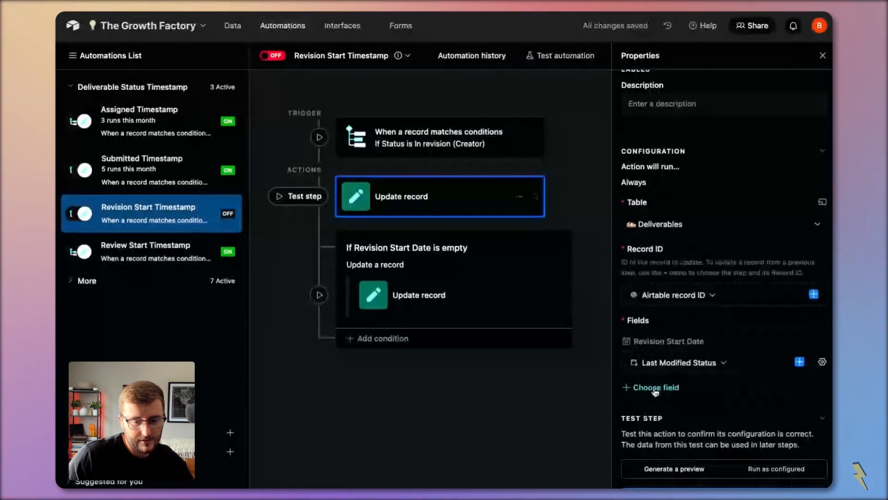
left_click(655, 388)
type("num")
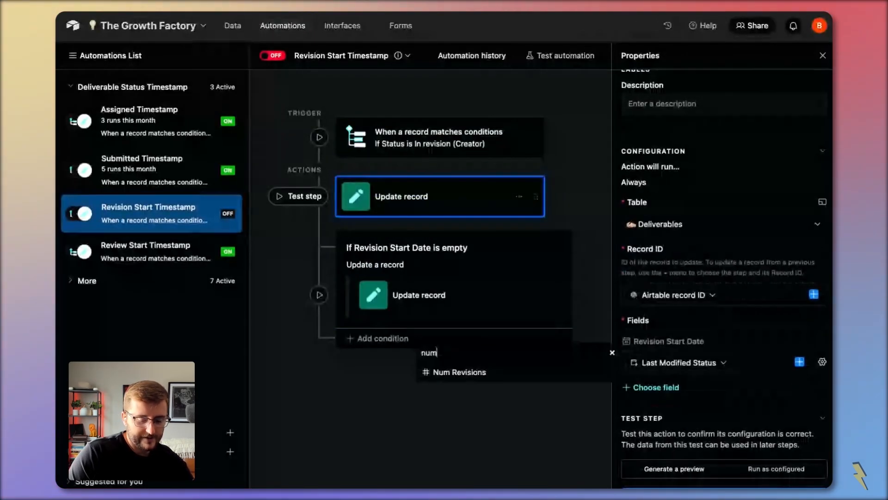
key("Return")
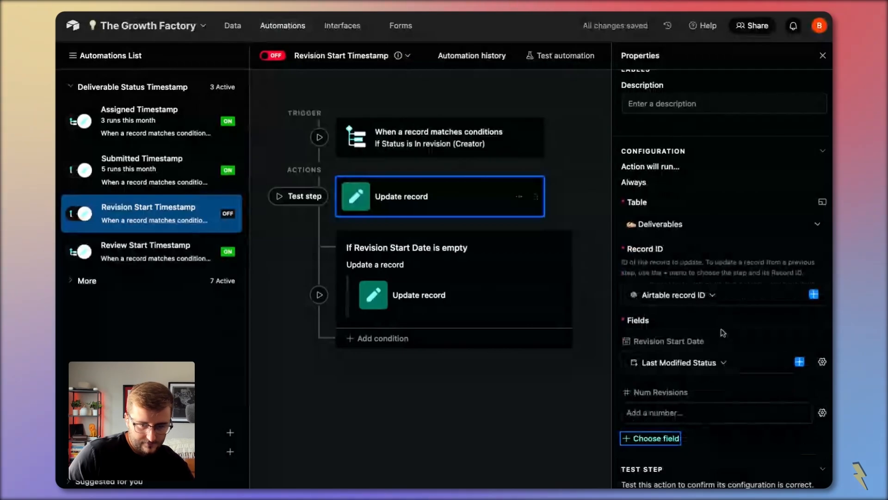
left_click(823, 341)
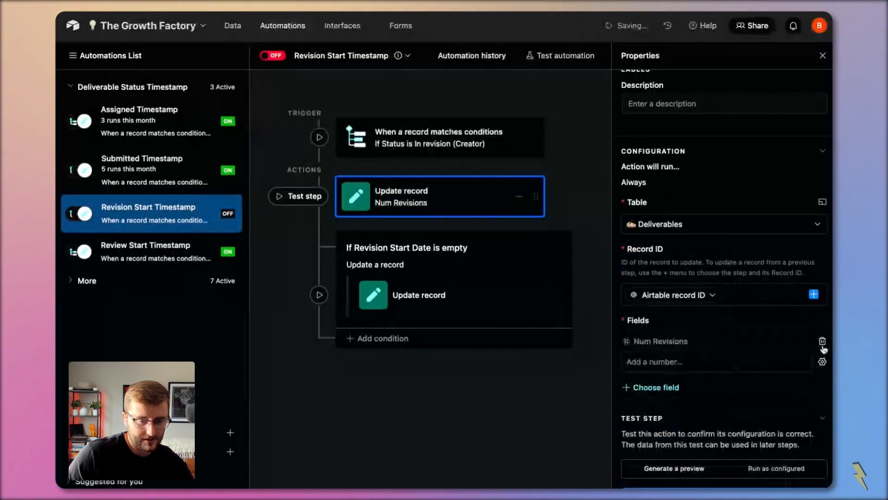
left_click(654, 390)
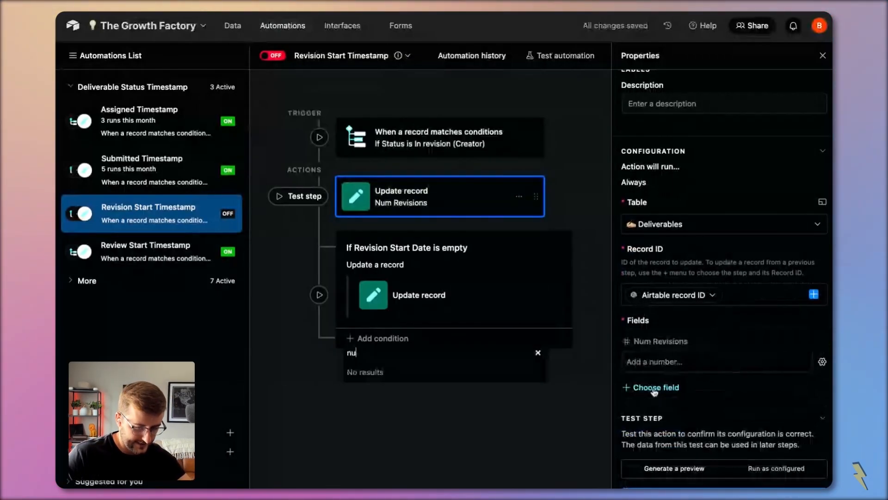
key("super+a")
type("d")
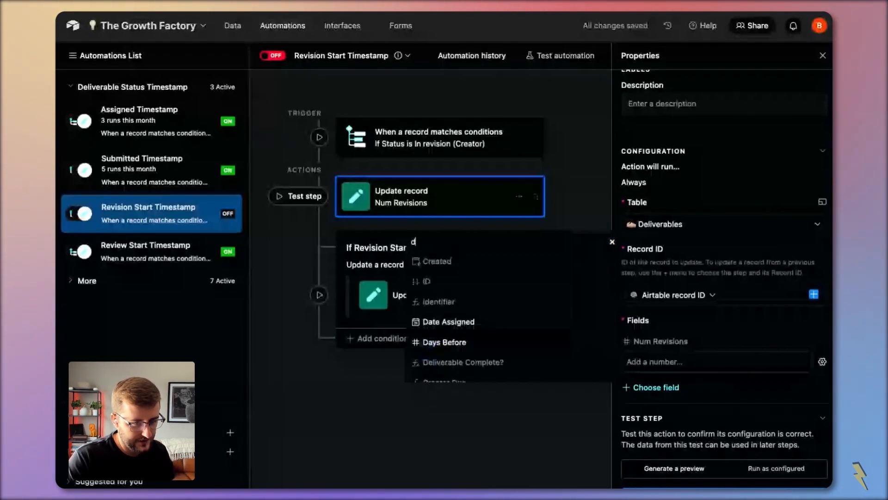
type("ate")
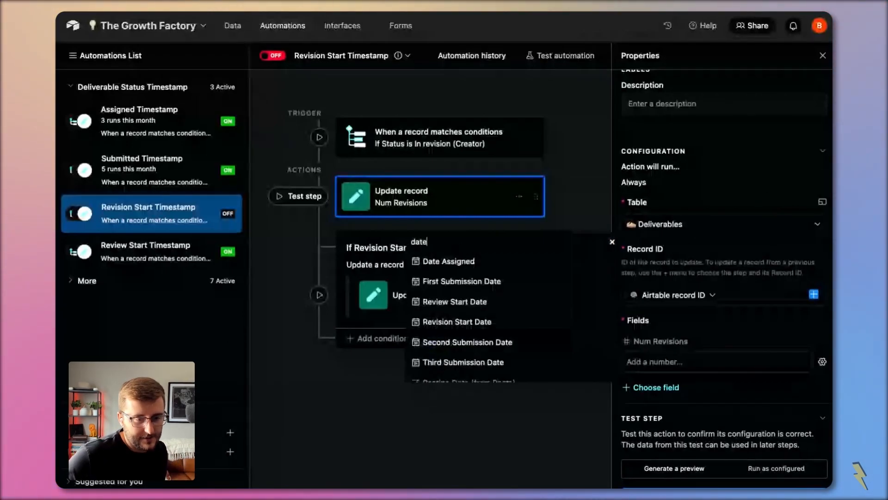
key("Return")
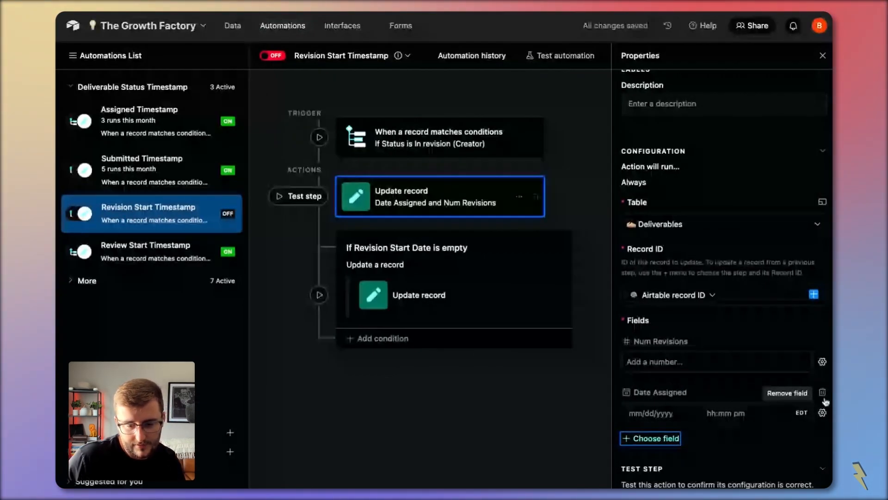
left_click(823, 394)
- Fill Num Revisions in the unconditional Update record action with the dynamic value DEV | Revisions +1 and turn the automation on
left_click(822, 361)
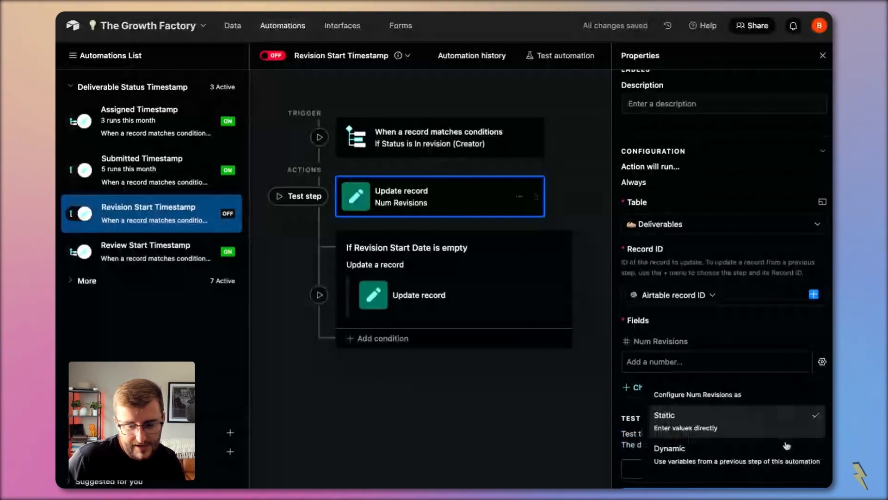
left_click(787, 445)
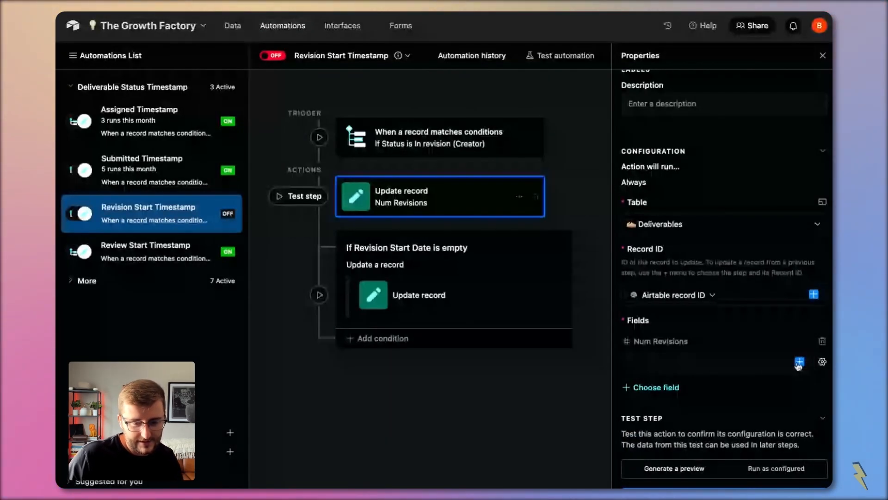
left_click(799, 362)
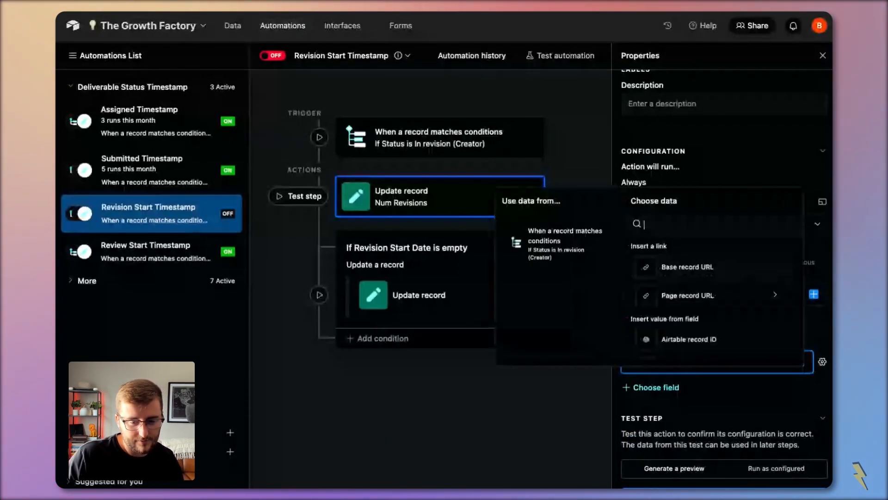
type("DEV | Revisions +1")
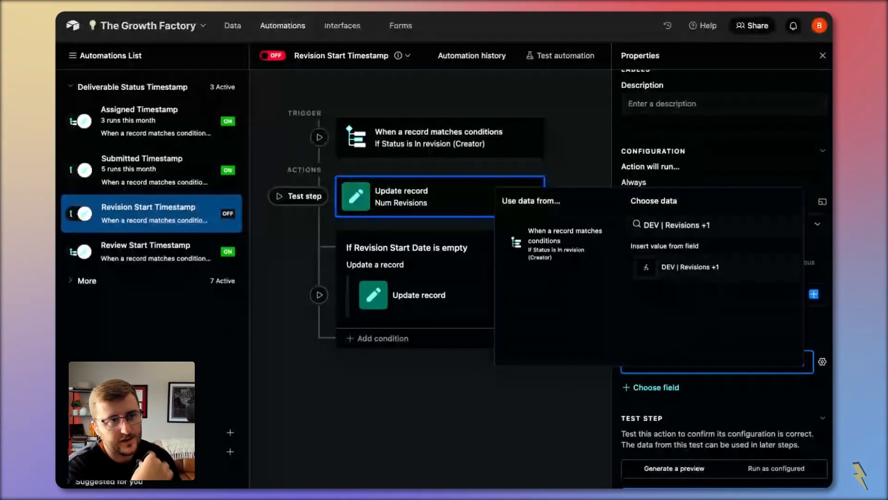
left_click(732, 268)
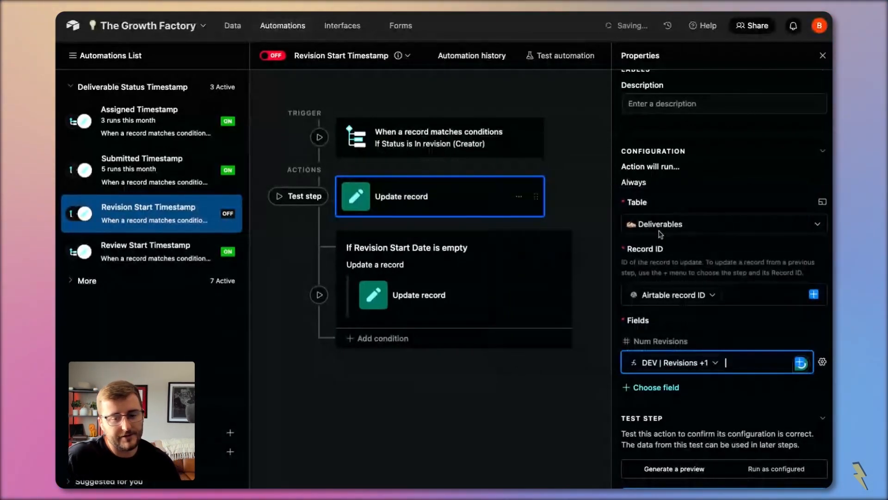
left_click(273, 56)
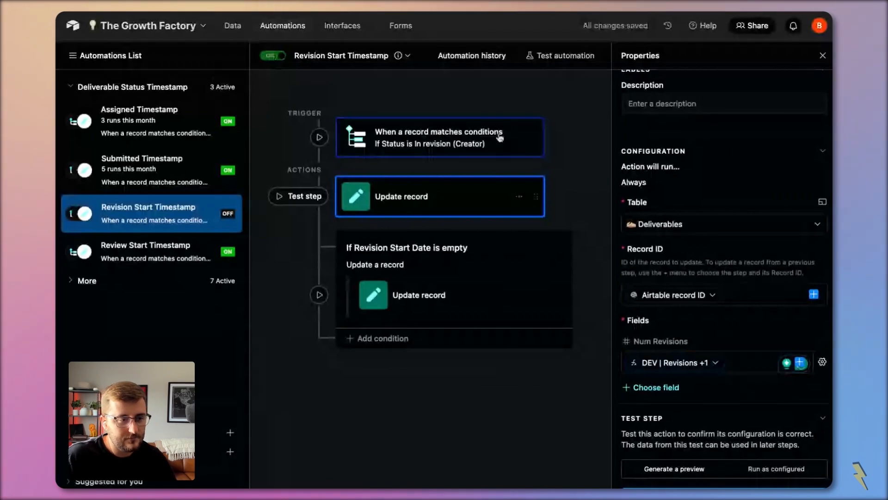
- In the Deliverables table, move the Revision Start Date and Num Revisions fields directly after Date Assigned
left_click(232, 25)
scroll(597, 113, "left", 3)
scroll(596, 113, "up", 1)
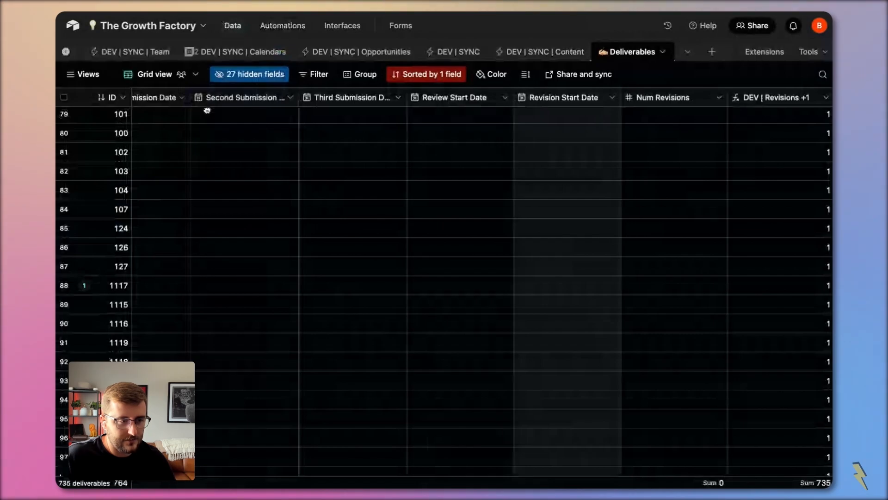
left_click_drag(207, 110, 250, 115)
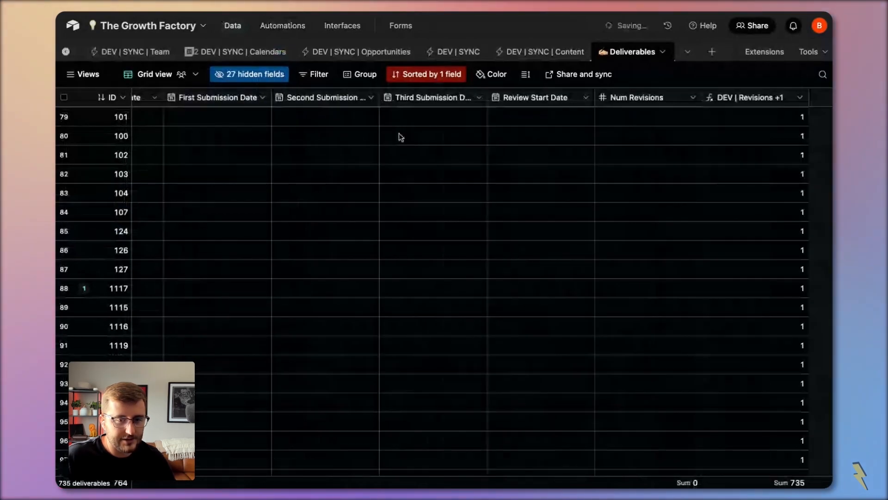
left_click_drag(636, 98, 280, 131)
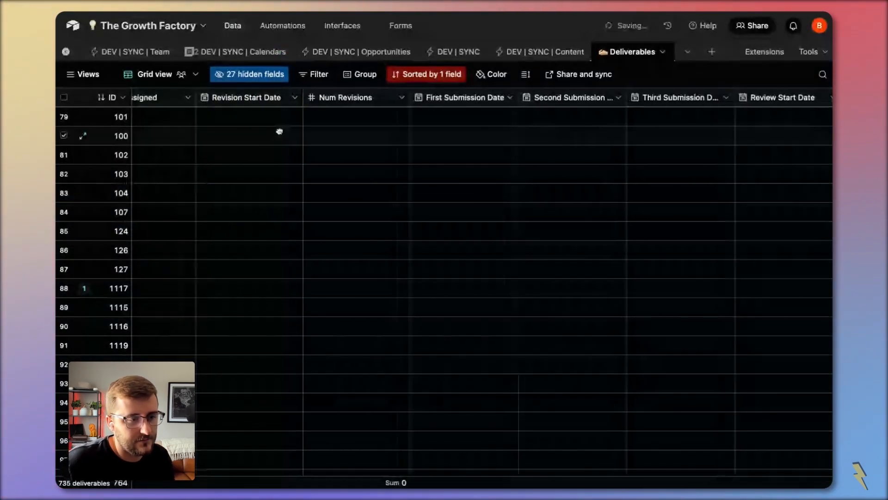
- Set the status of deliverable 11 to In revision (Creator) to test the automation
scroll(276, 241, "left", 7)
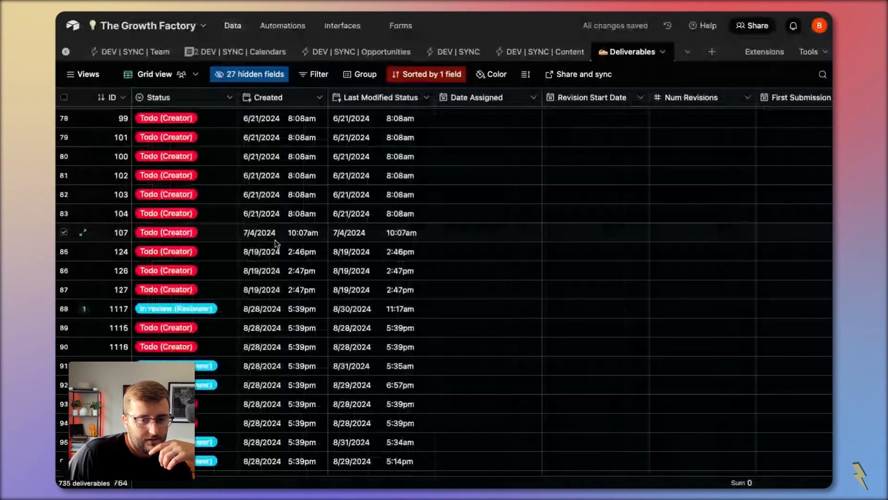
scroll(199, 243, "down", 8)
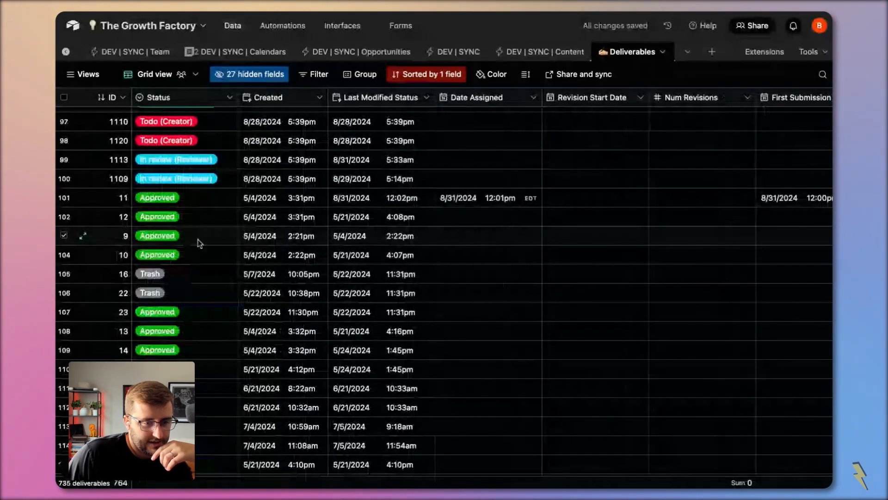
scroll(200, 243, "right", 1)
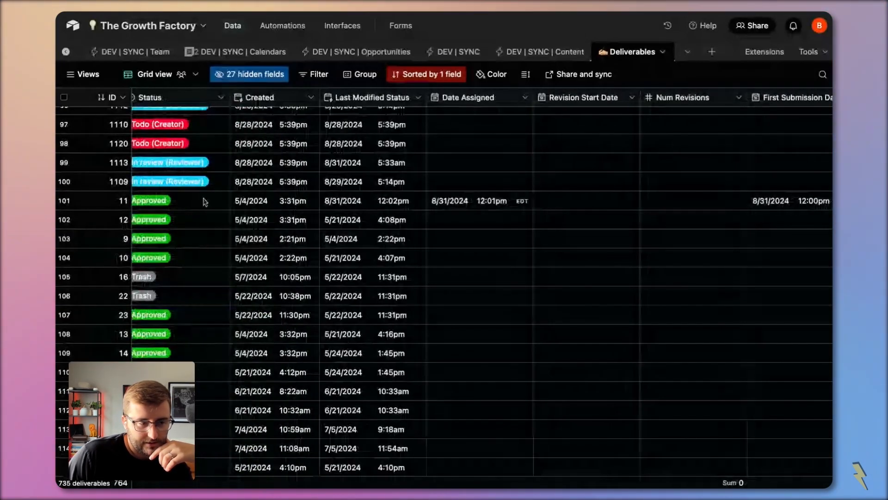
double_click(205, 202)
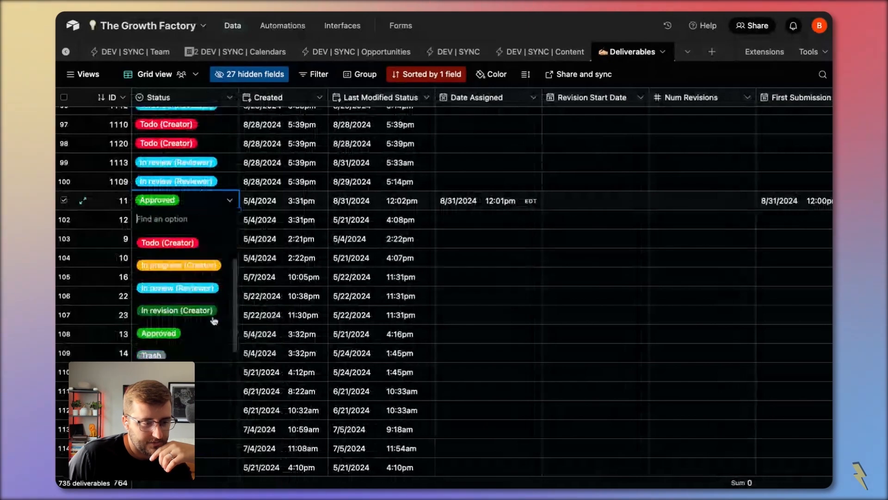
left_click(212, 318)
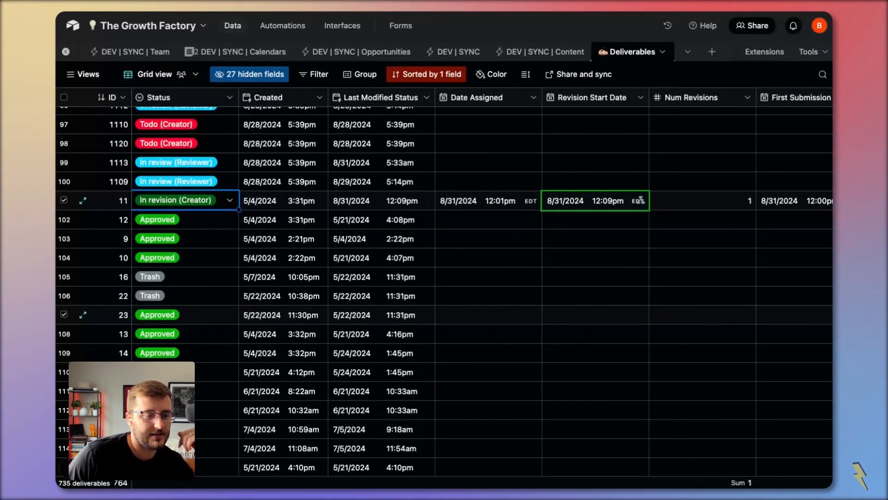
- Switch deliverable 11's status to In review (Reviewer) and back to In revision (Creator) to test a second revision
left_click(196, 200)
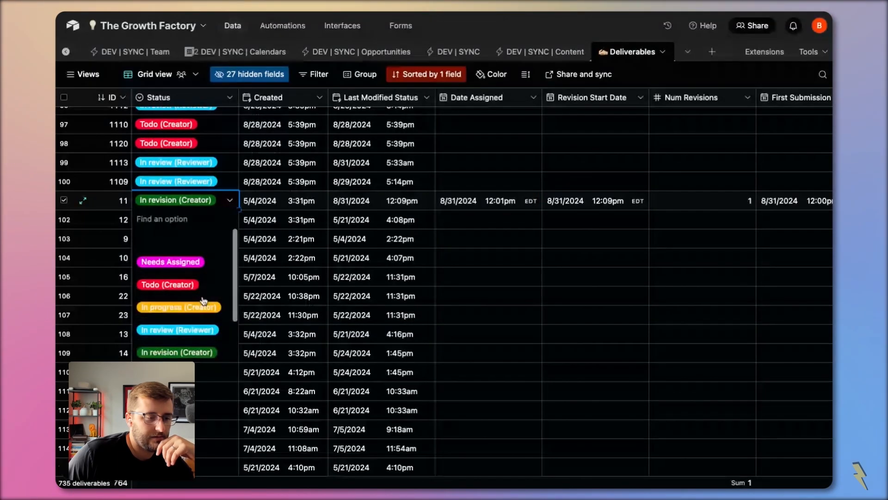
left_click(183, 329)
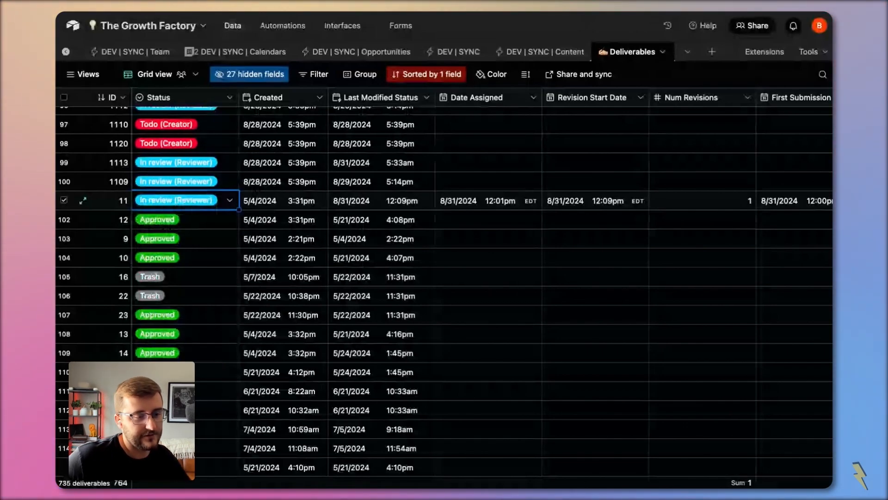
key("Return")
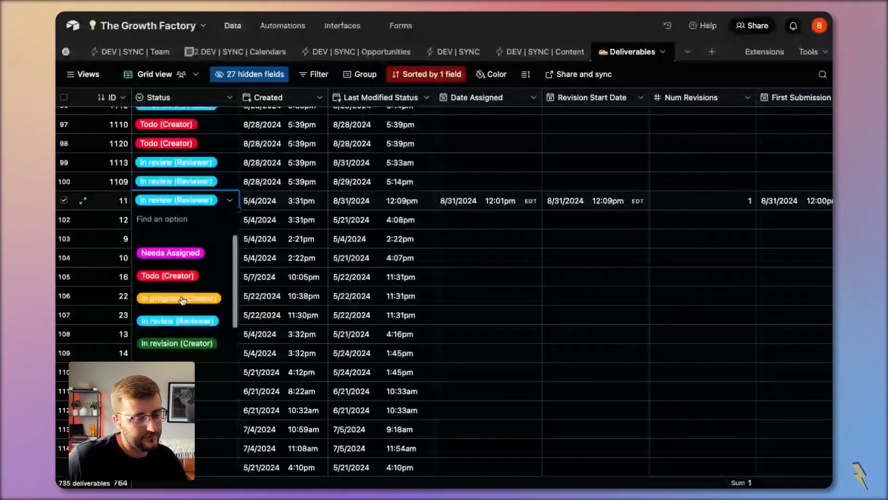
scroll(197, 323, "down", 2)
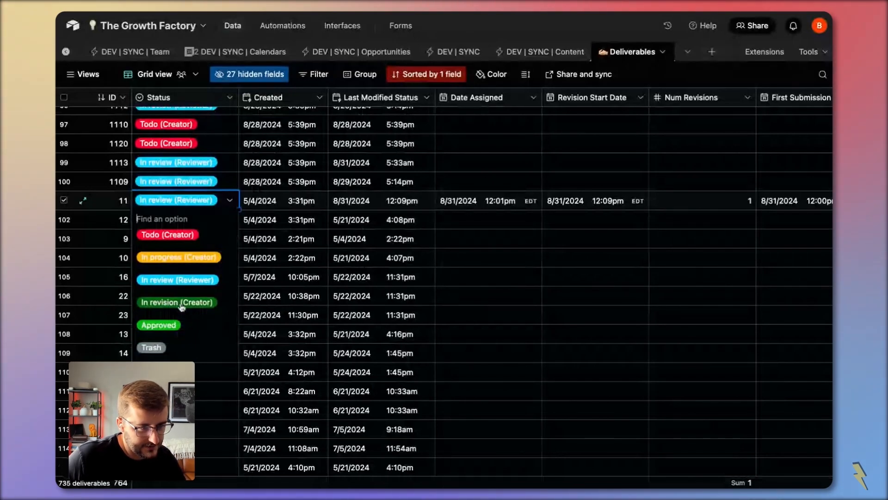
left_click(181, 304)
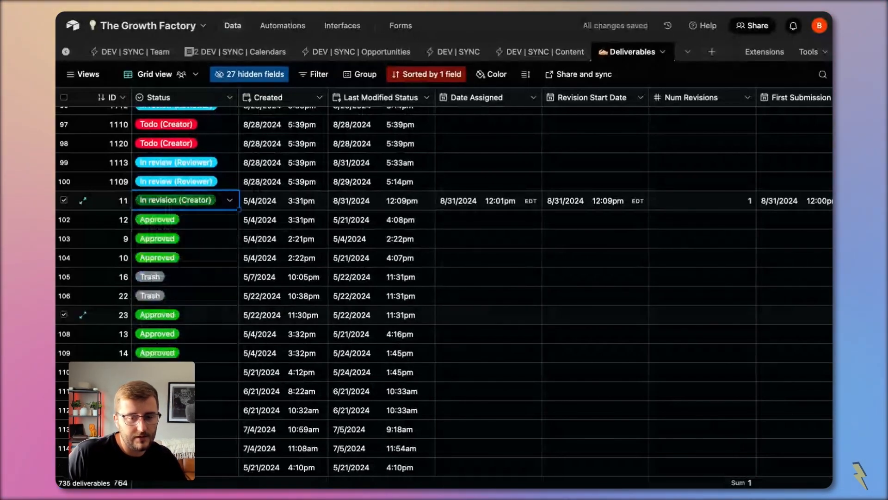
- Check deliverable 11's Num Revisions value together with its revision, submission and review start dates
left_click(221, 200)
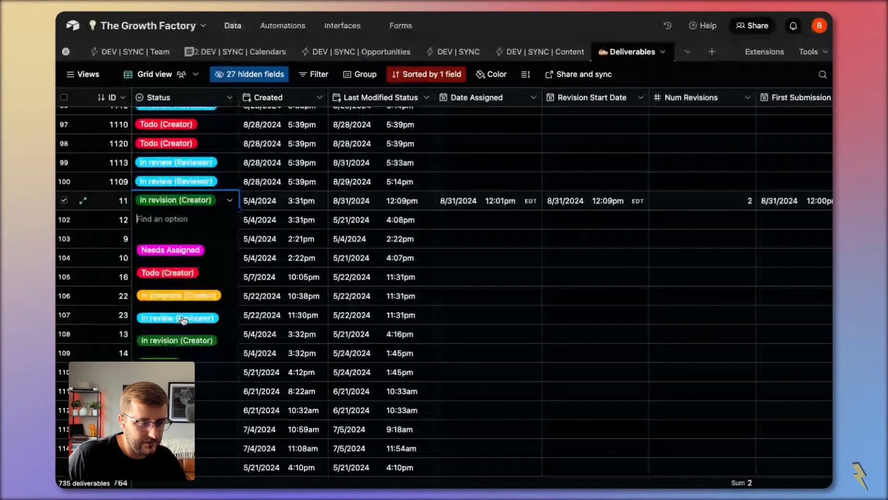
left_click(679, 206)
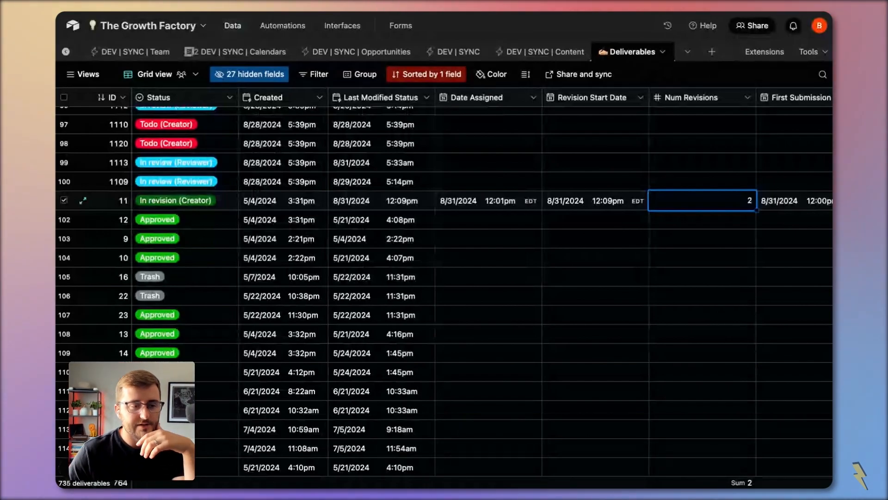
scroll(444, 278, "right", 5)
scroll(444, 278, "down", 1)
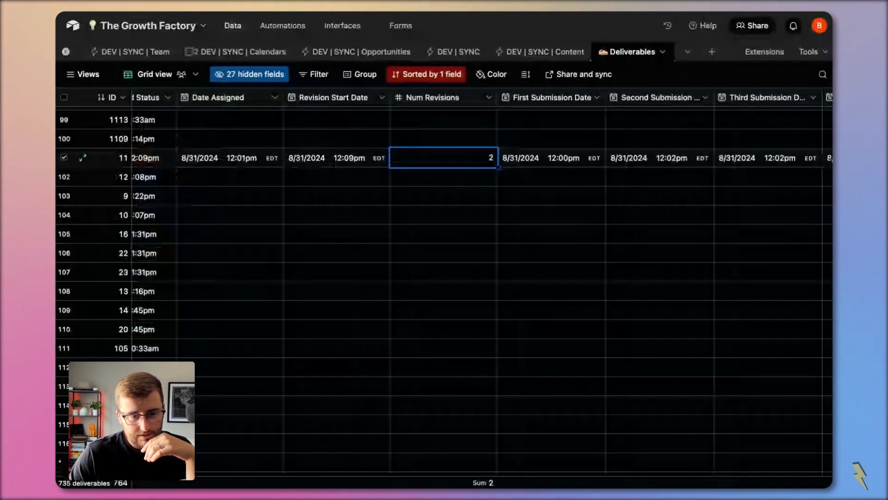
scroll(444, 277, "right", 4)
scroll(444, 278, "up", 1)
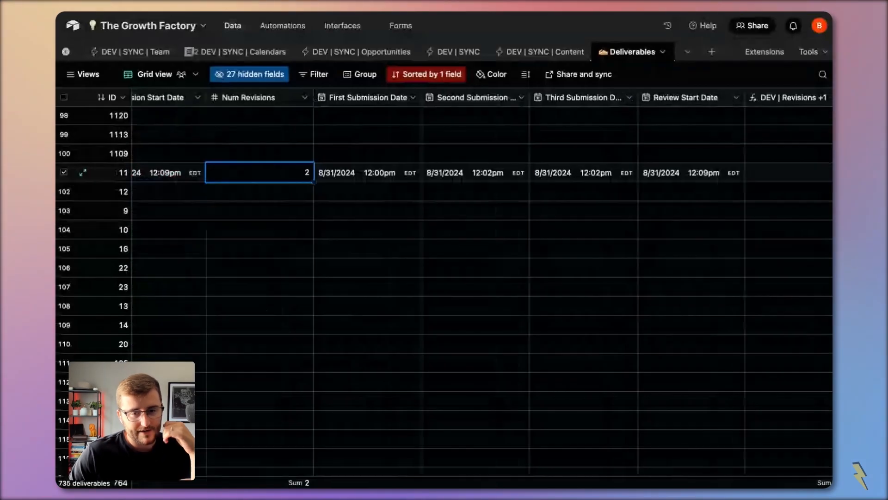
scroll(444, 277, "left", 8)
scroll(445, 278, "up", 1)
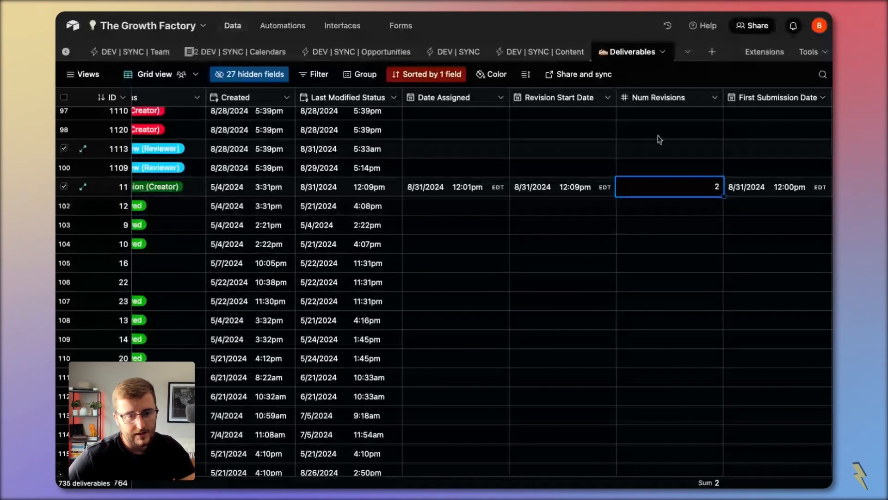
- Move the Revision Start Date and Num Revisions fields to the end of the table, after DEV | Revisions +1
left_click(641, 102)
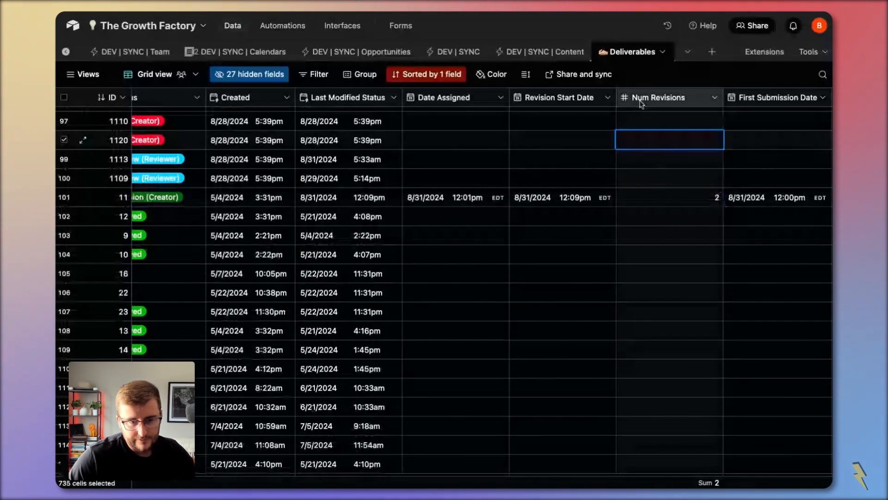
scroll(825, 100, "right", 10)
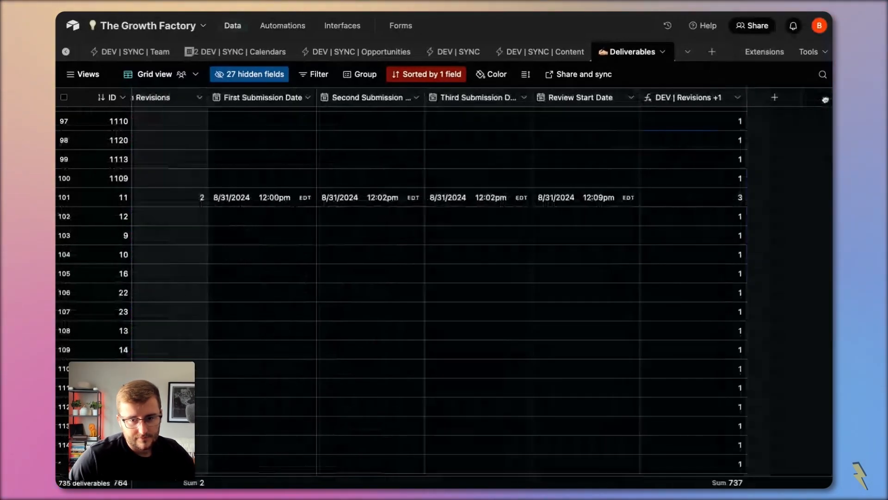
left_click_drag(825, 100, 748, 100)
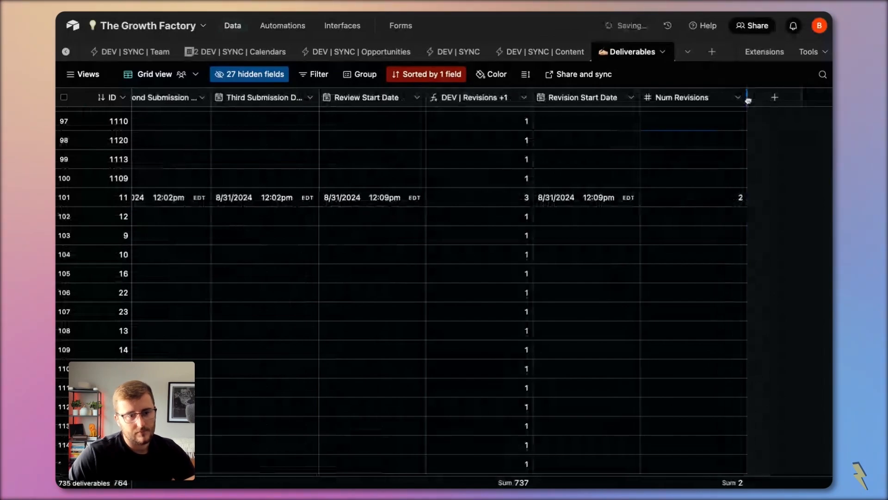
scroll(602, 137, "left", 4)
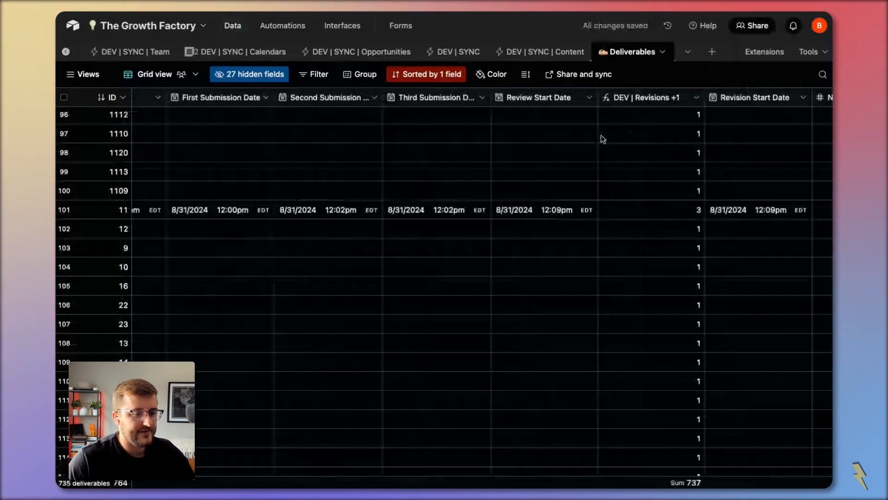
- Review the Deliverables date fields from Date Assigned through the submission dates to Review Start Date
scroll(602, 139, "left", 6)
scroll(602, 139, "left", 2)
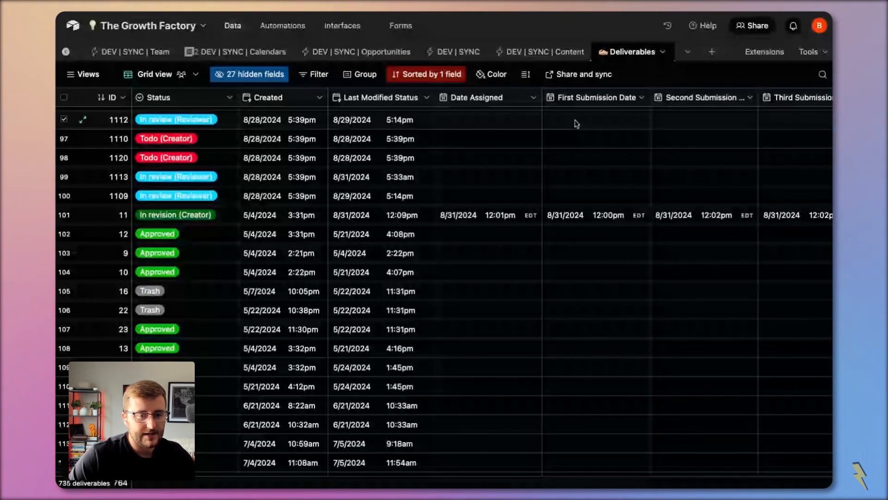
left_click(470, 98)
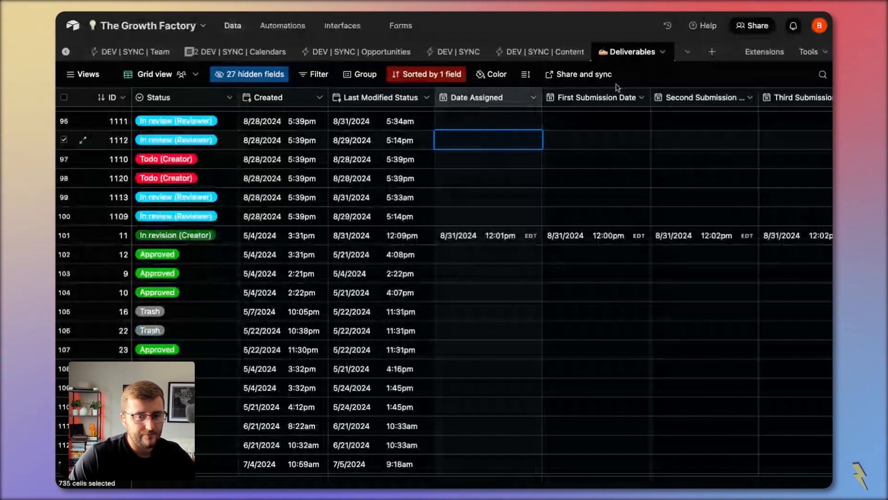
left_click(615, 97)
left_click(502, 97)
scroll(502, 96, "right", 3)
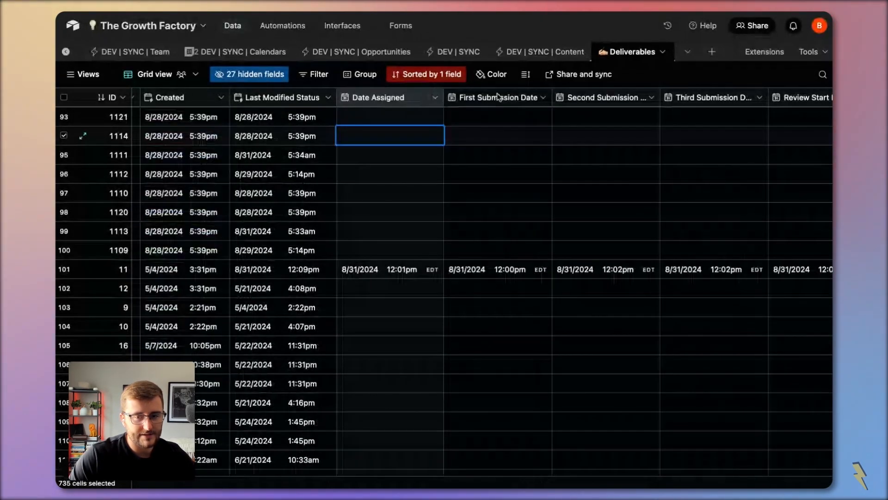
left_click(751, 98)
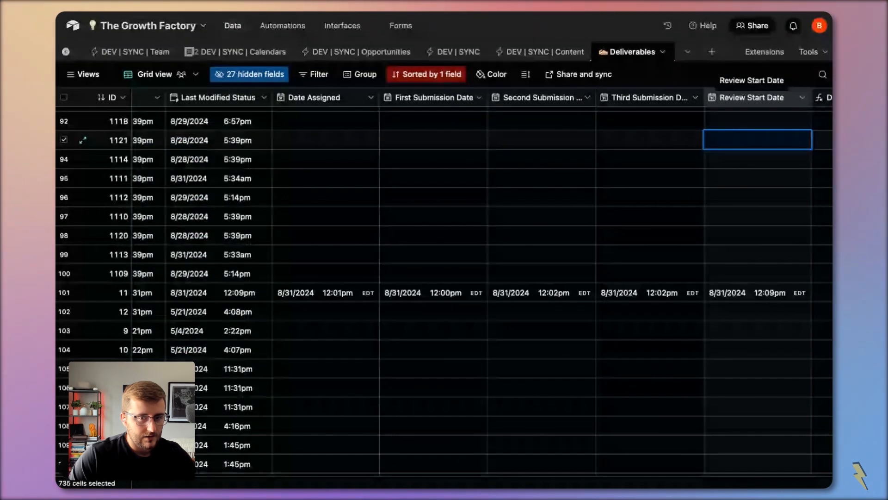
left_click(337, 97)
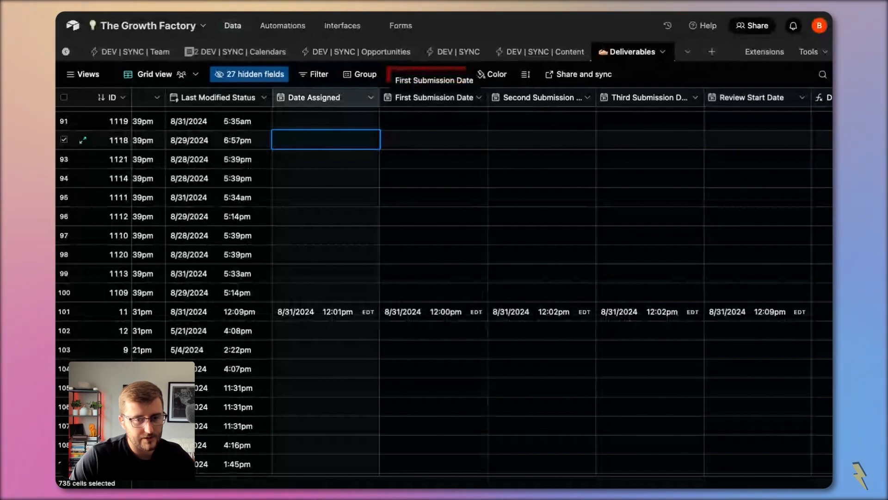
key("Right")
key("Up")
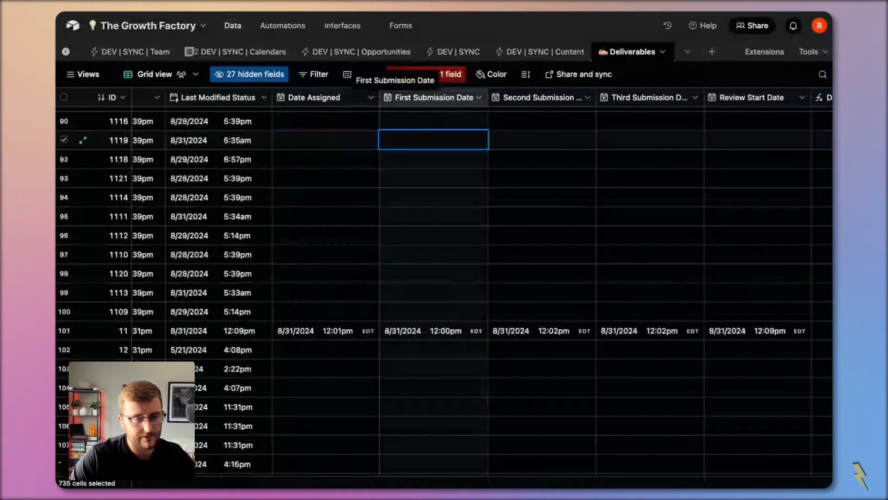
key("Right")
key("Right")
key("Right")
key("Up")
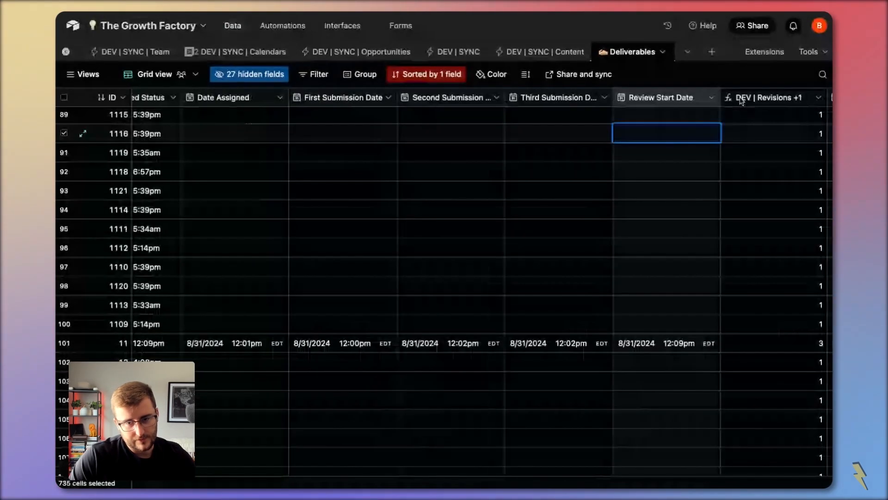
- Review the Deliverables fields from Num Revisions and the revision and review start dates back through the submission dates to Status
scroll(741, 101, "right", 3)
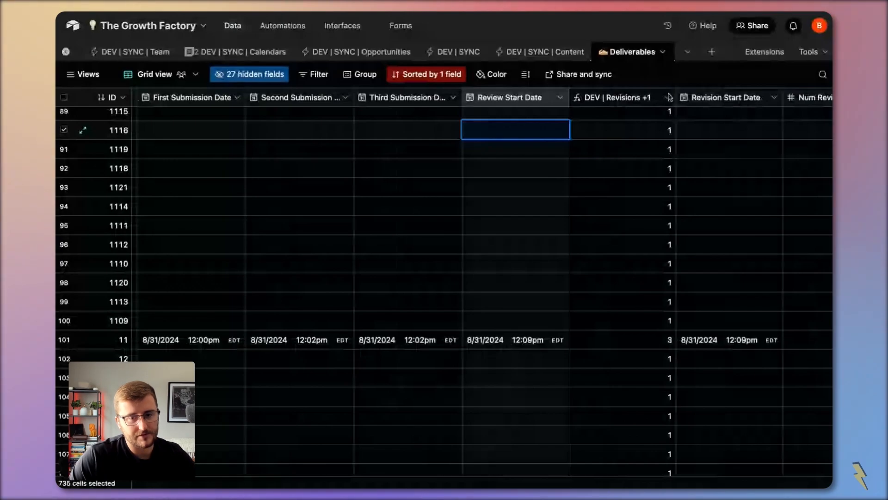
scroll(666, 101, "right", 2)
left_click(667, 100)
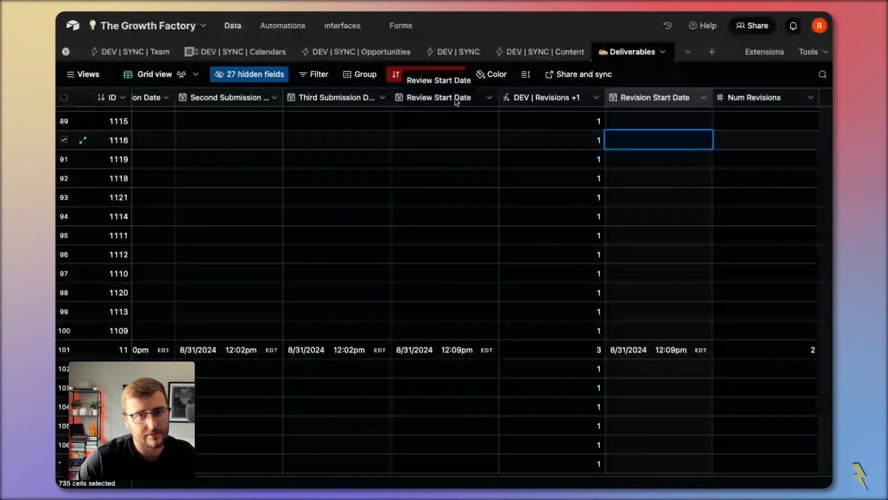
scroll(455, 101, "left", 5)
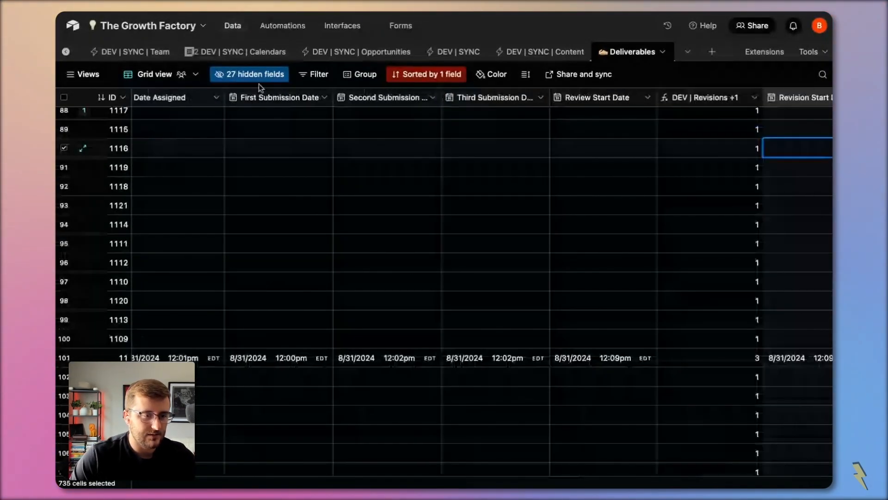
left_click(260, 96)
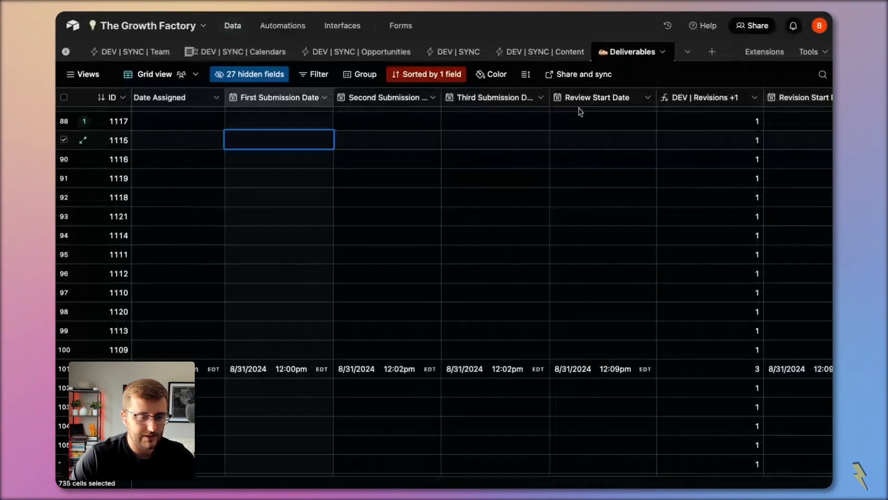
left_click(581, 103)
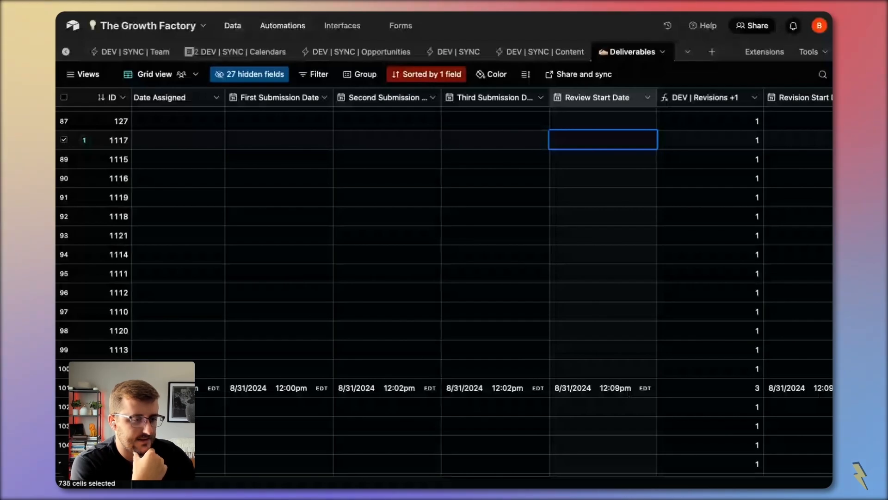
scroll(322, 147, "left", 3)
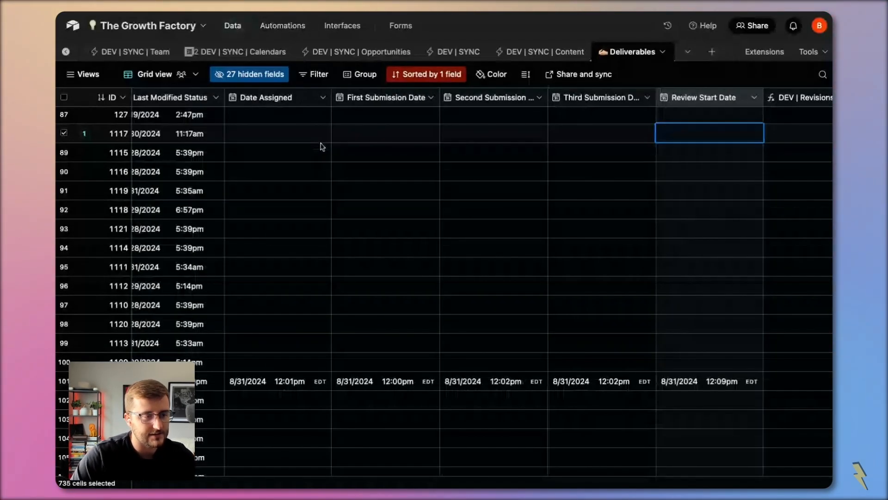
scroll(322, 147, "left", 2)
scroll(323, 147, "up", 1)
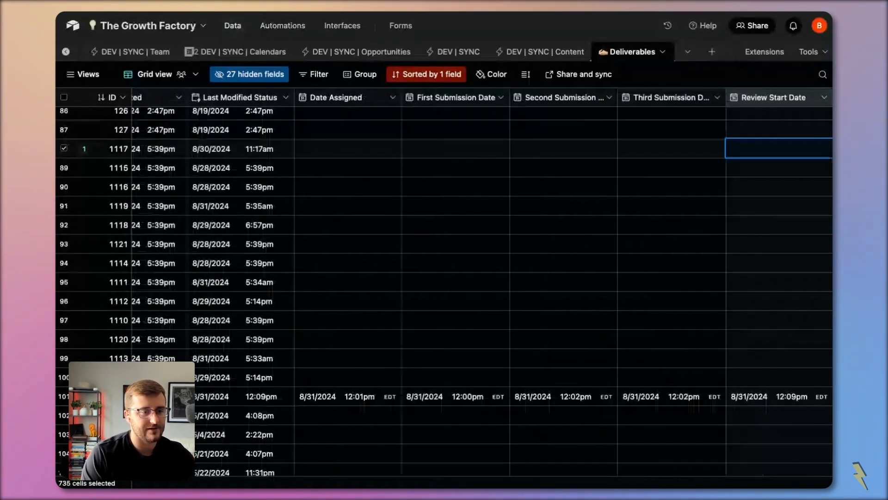
left_click(351, 98)
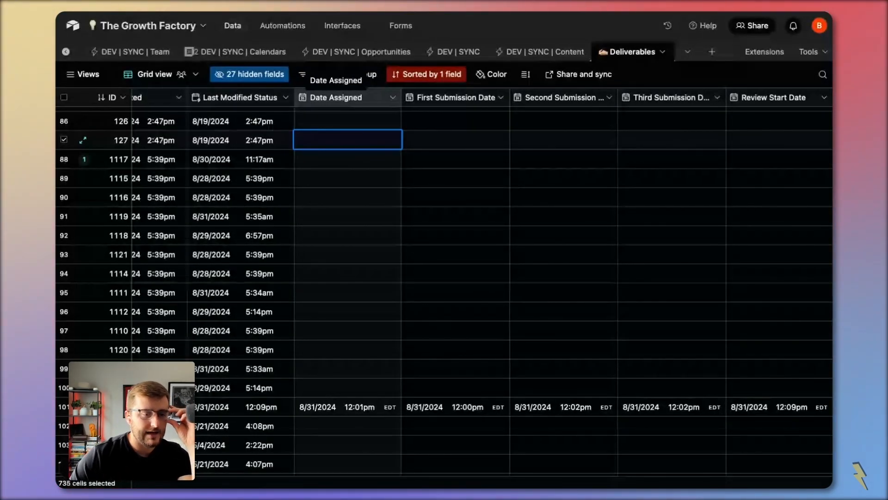
scroll(444, 277, "left", 3)
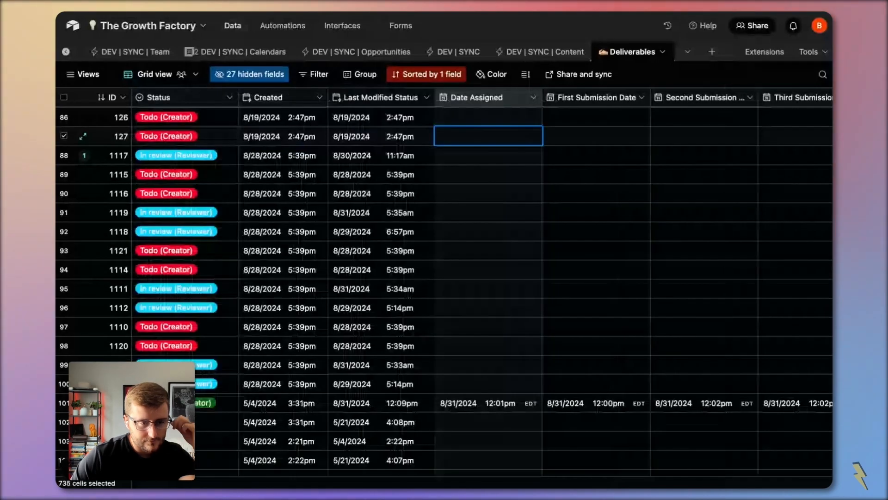
- Insert a new formula field directly before the Date Assigned field in the Deliverables table
scroll(444, 277, "right", 1)
scroll(445, 277, "down", 1)
scroll(448, 103, "right", 1)
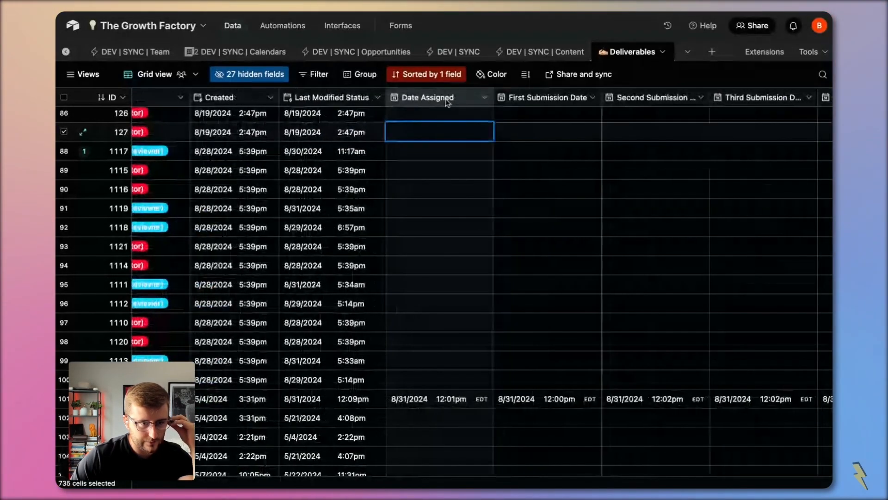
right_click(448, 103)
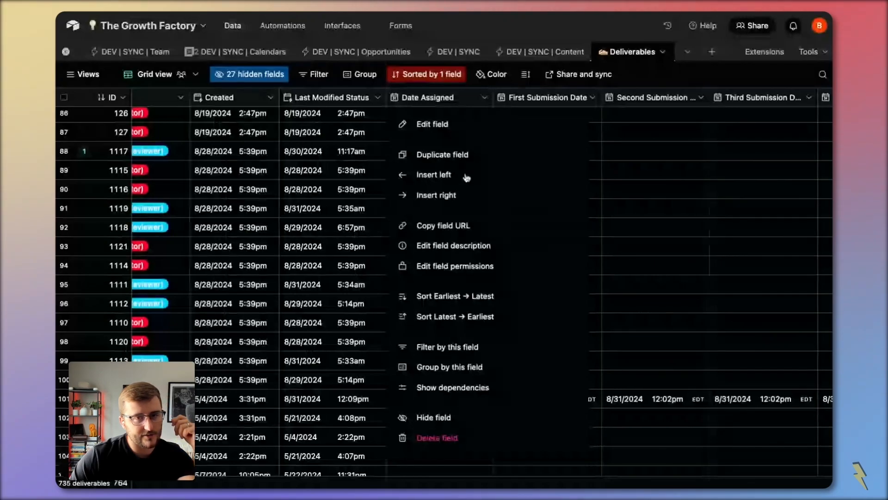
left_click(424, 178)
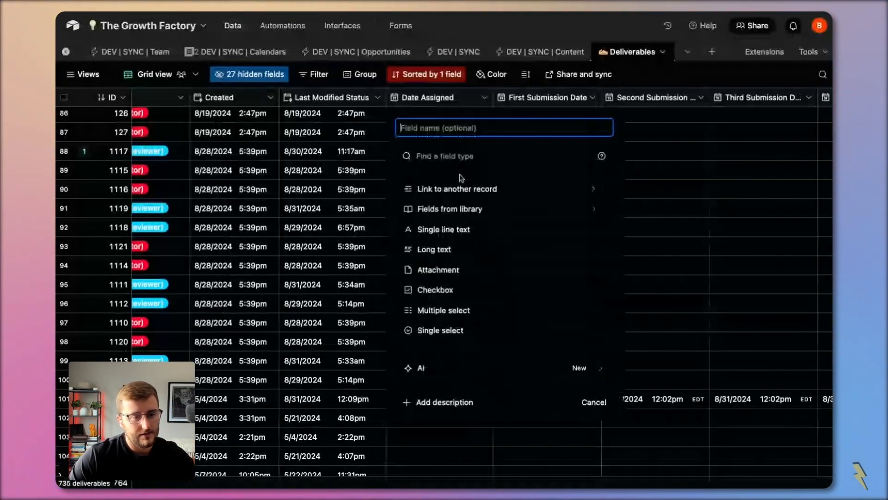
key("Tab")
type("f")
left_click(460, 188)
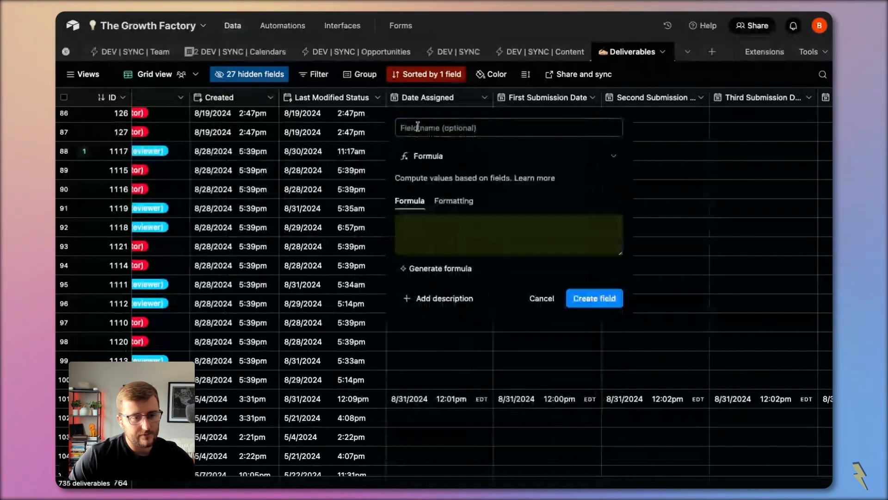
- Name the new formula field "Hours From Start To Review" and start editing its formula
left_click(418, 127)
type("Hou")
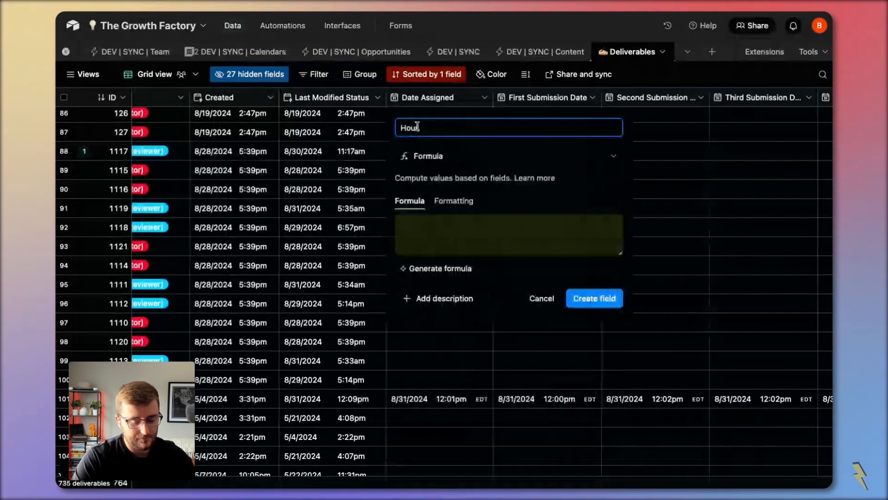
type("rs ")
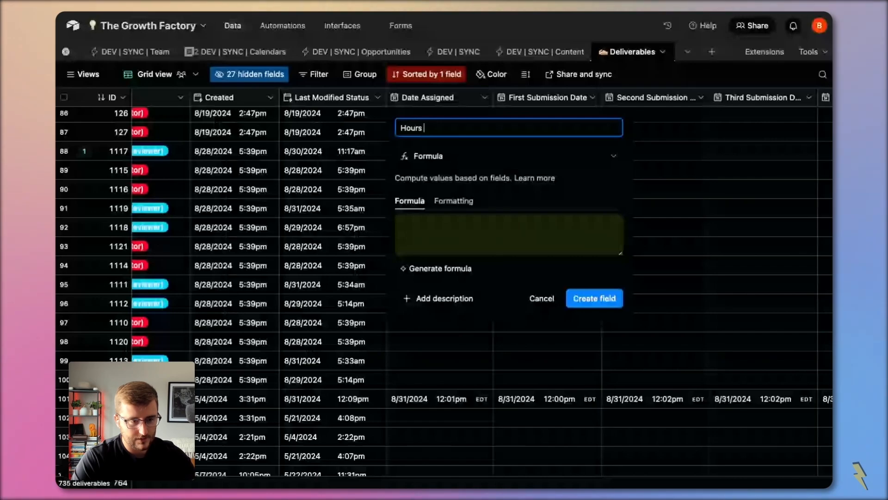
type("From Start To")
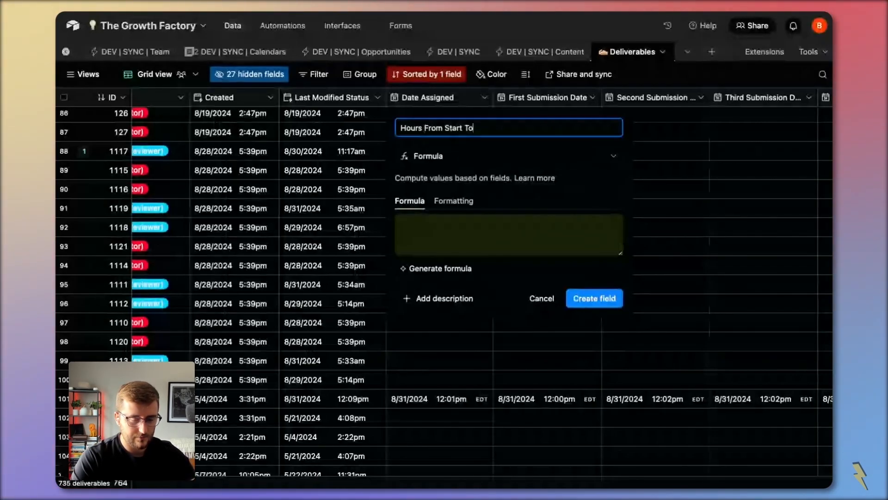
type(" Re")
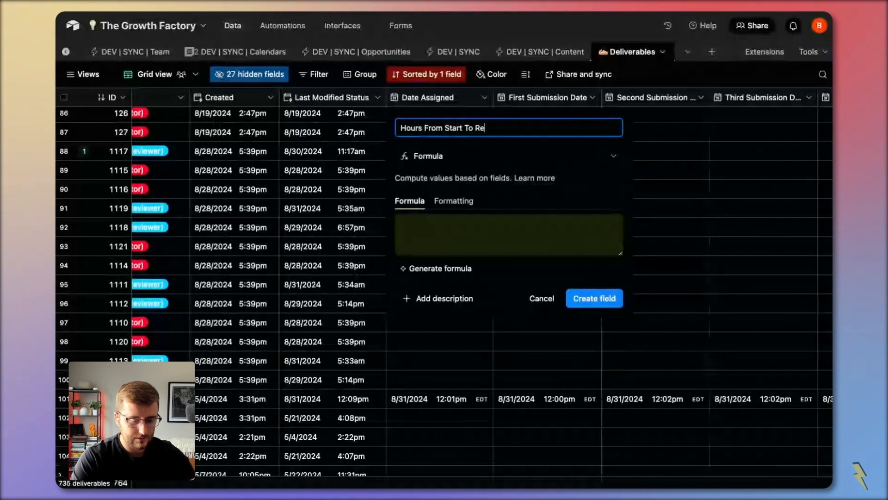
type("view")
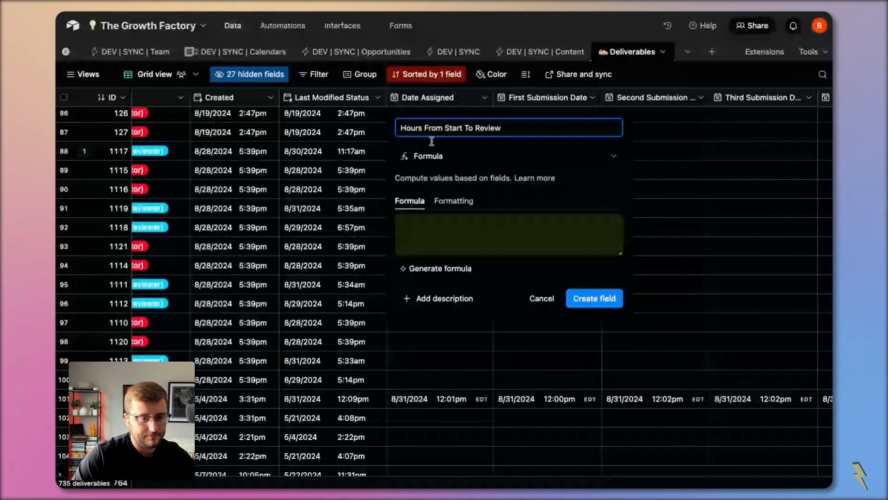
left_click(457, 226)
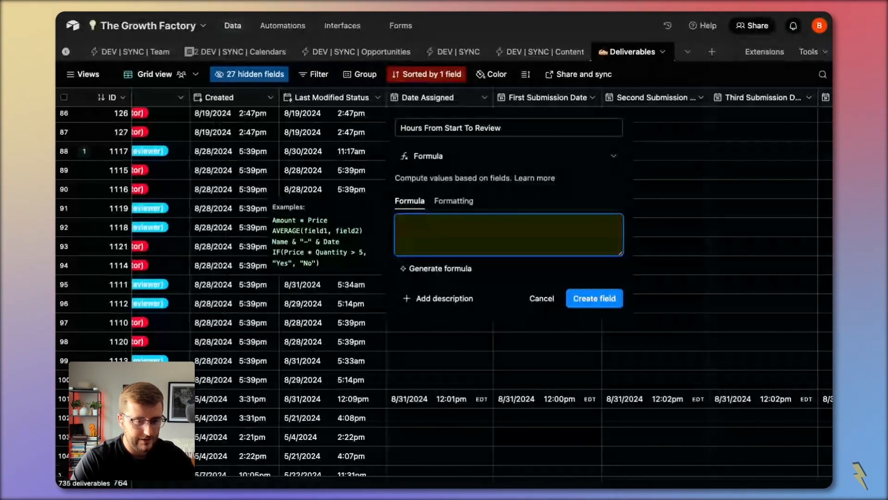
type("if(")
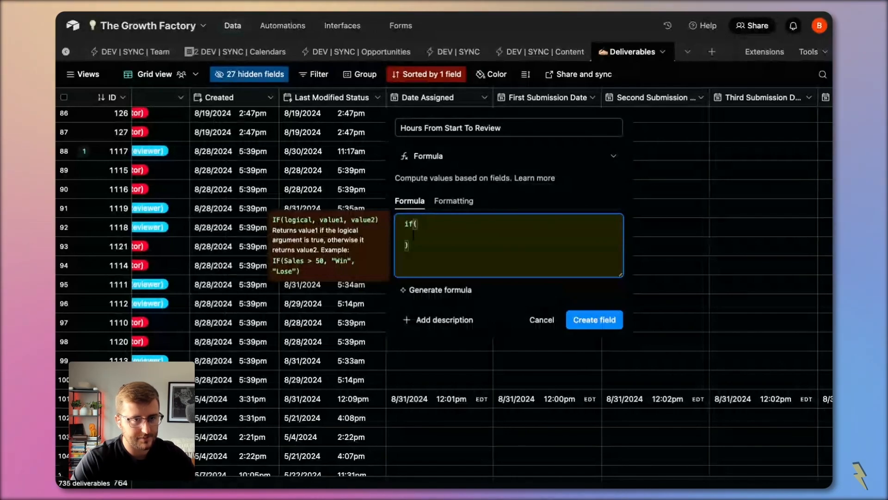
key("super+a")
key("BackSpace")
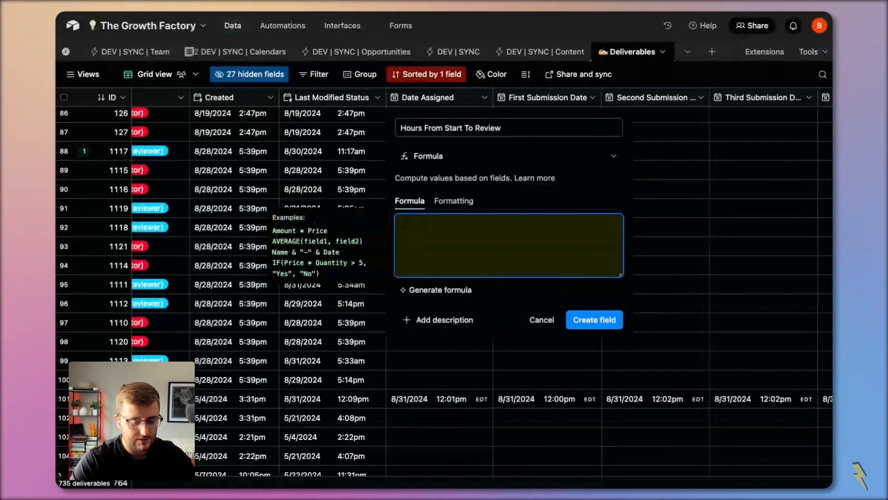
- Begin the formula with an if() function that contains an and() block, each opened across separate lines
type("if")
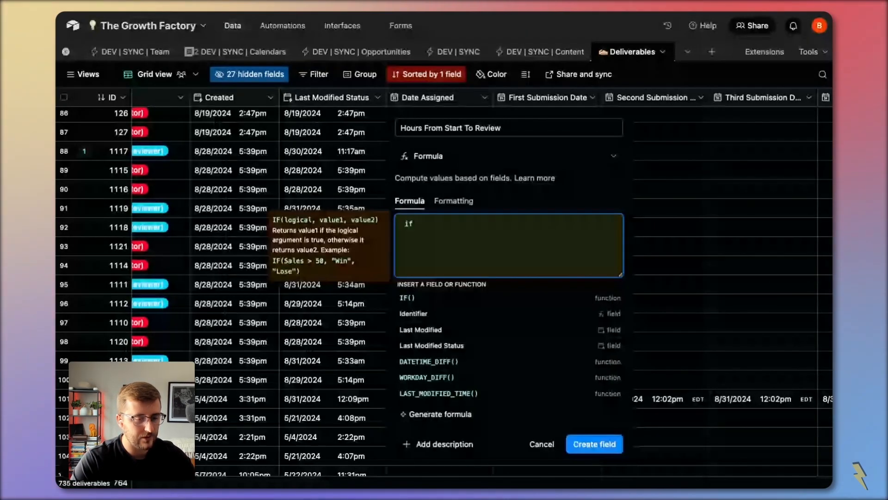
type("(")
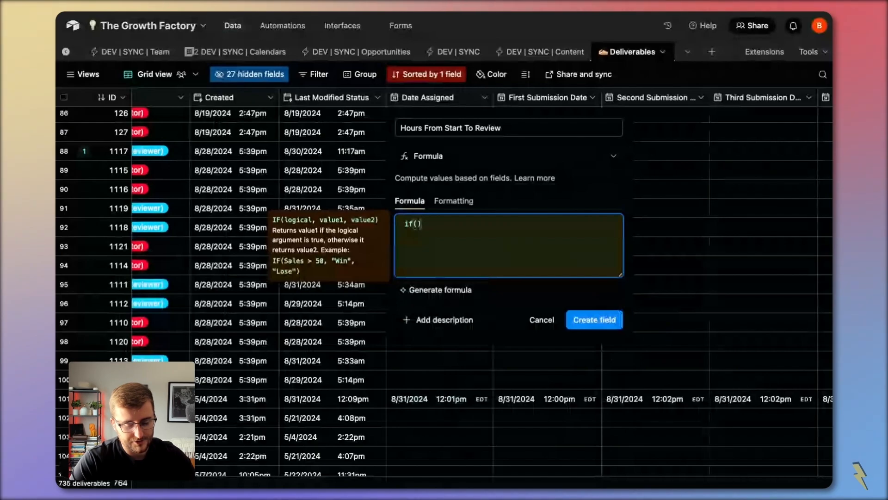
key("Return")
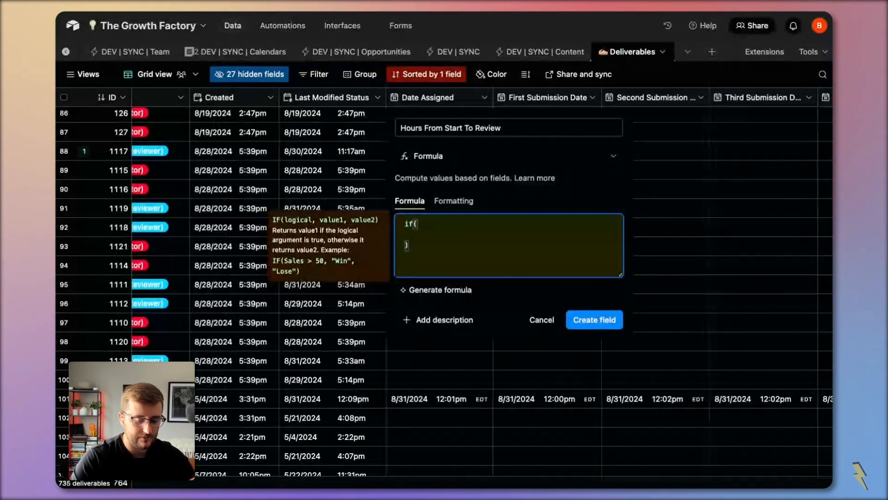
type("and")
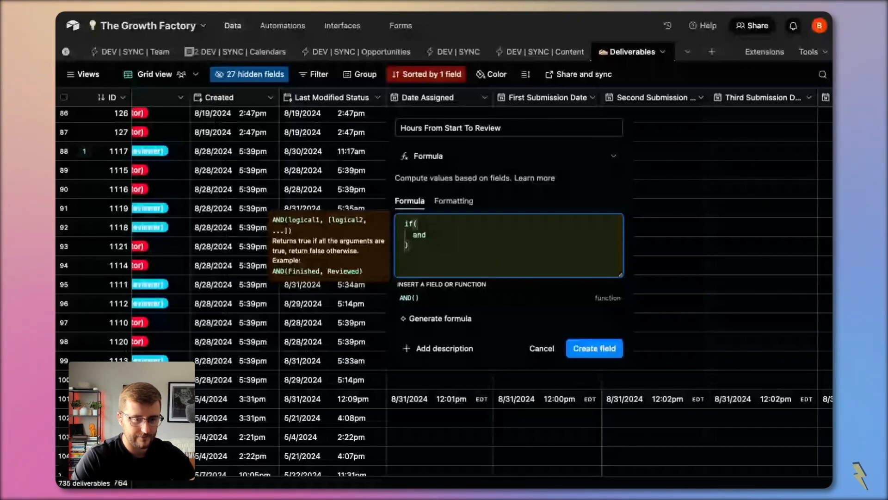
type("(")
key("Return")
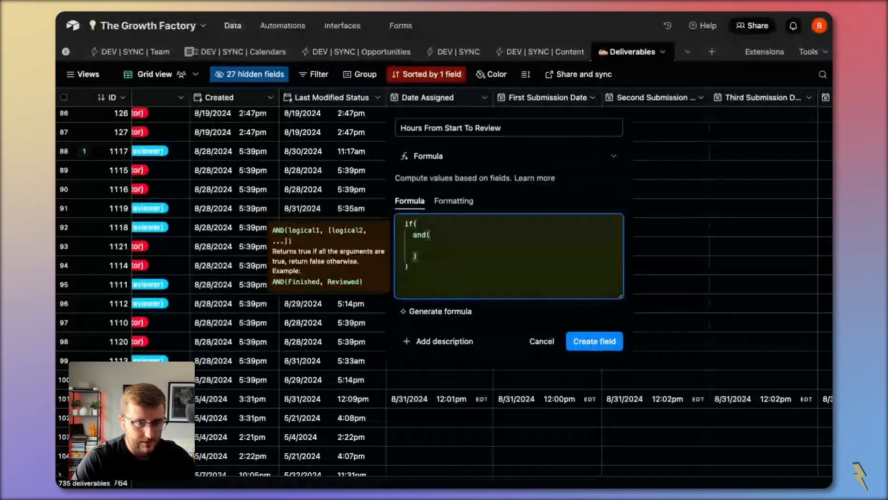
- Enter {Date Assigned} and {First Submission Date} as the and() conditions, followed by a comma and an empty line for the if() result
type("a")
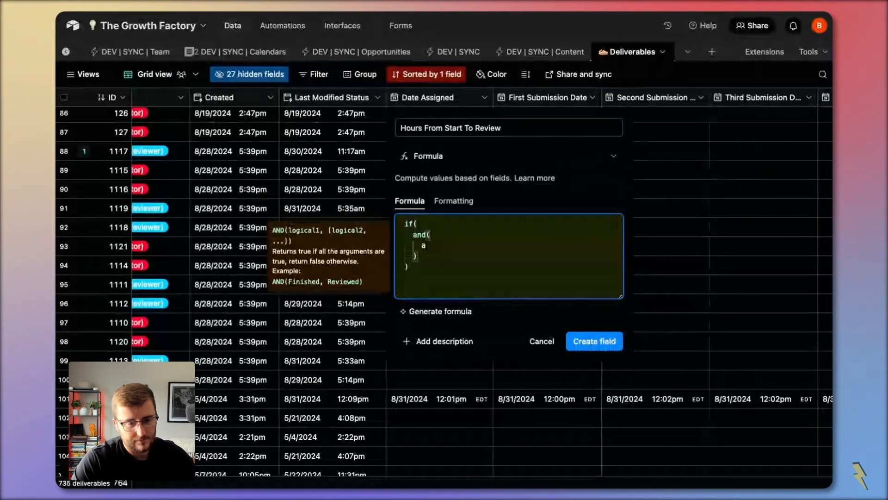
type("ss")
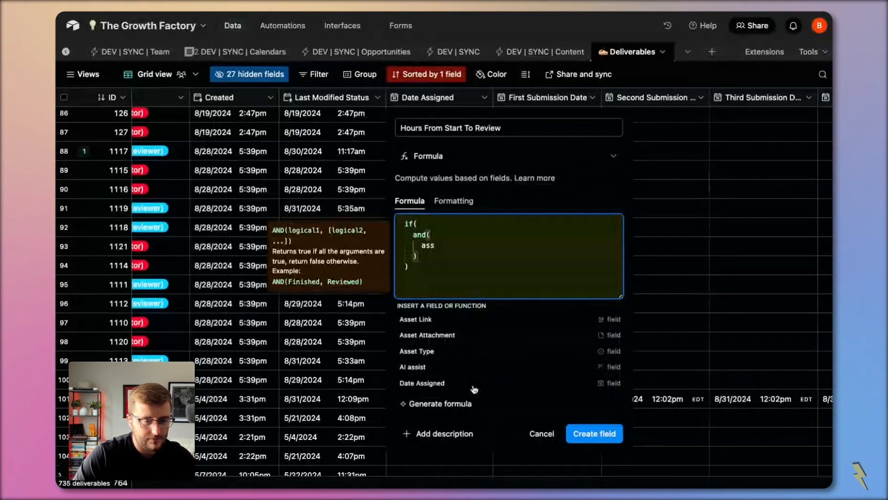
left_click(474, 387)
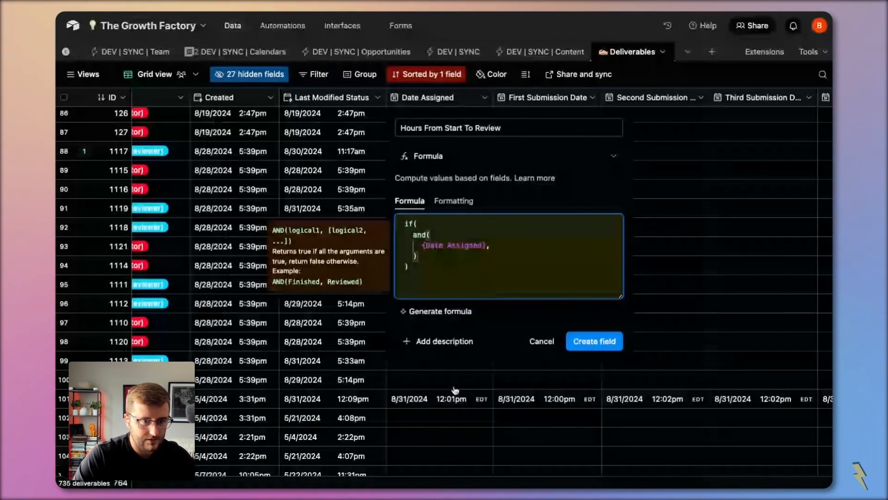
key("Return")
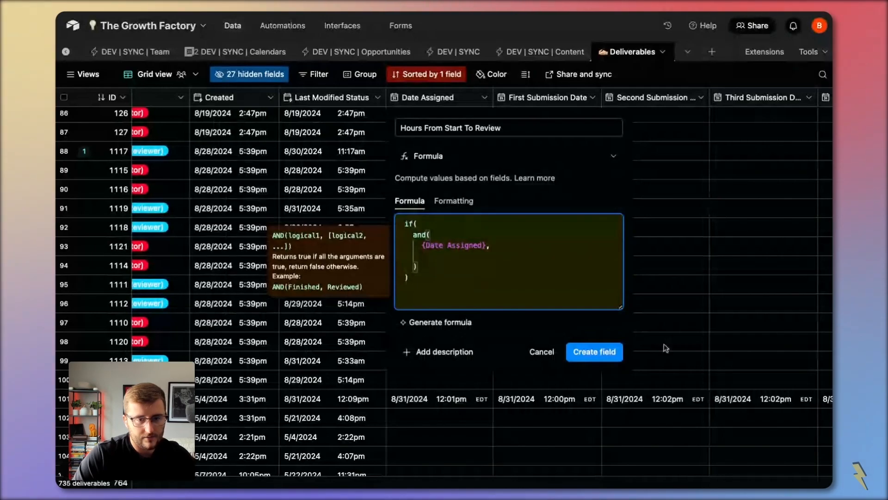
scroll(665, 347, "right", 4)
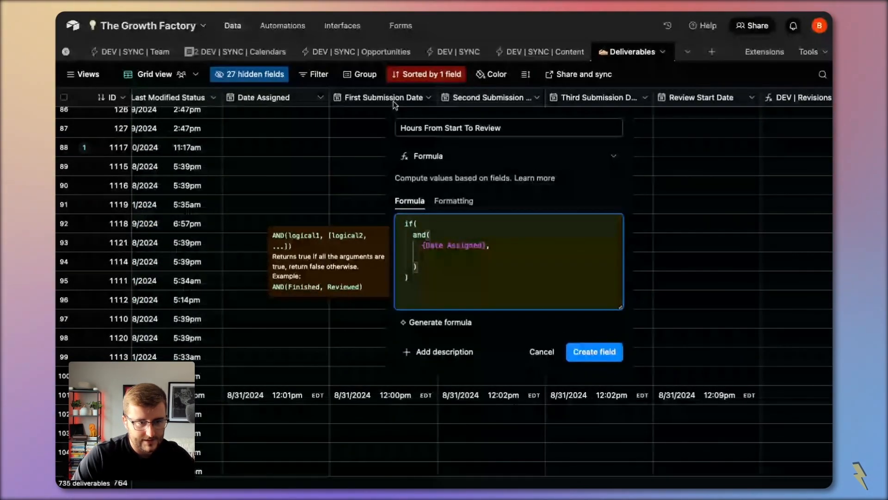
type("sub")
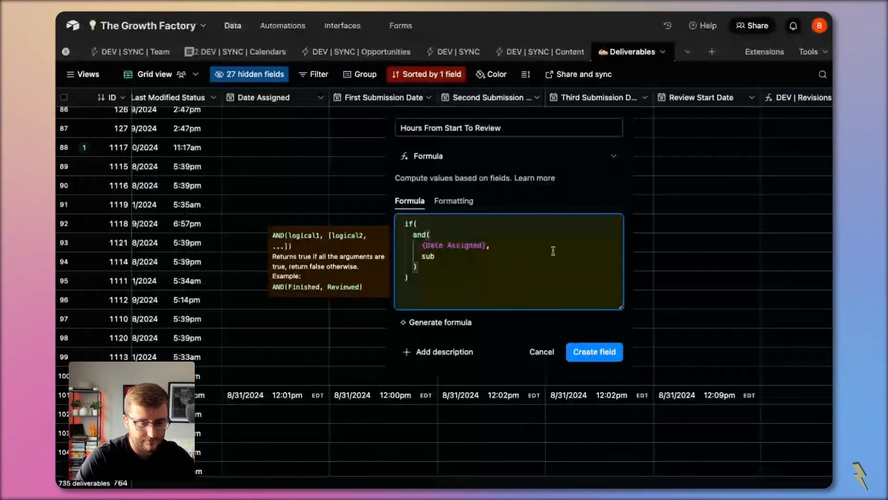
left_click(458, 330)
key("Down")
type(",")
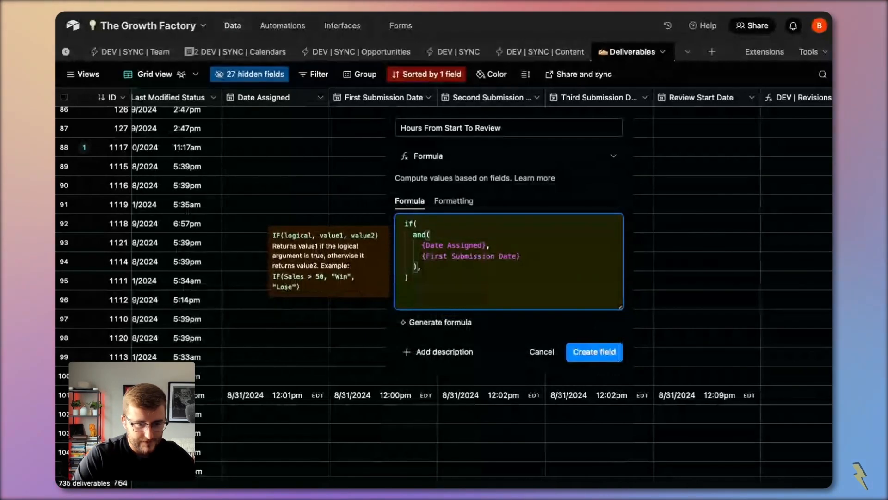
key("Return")
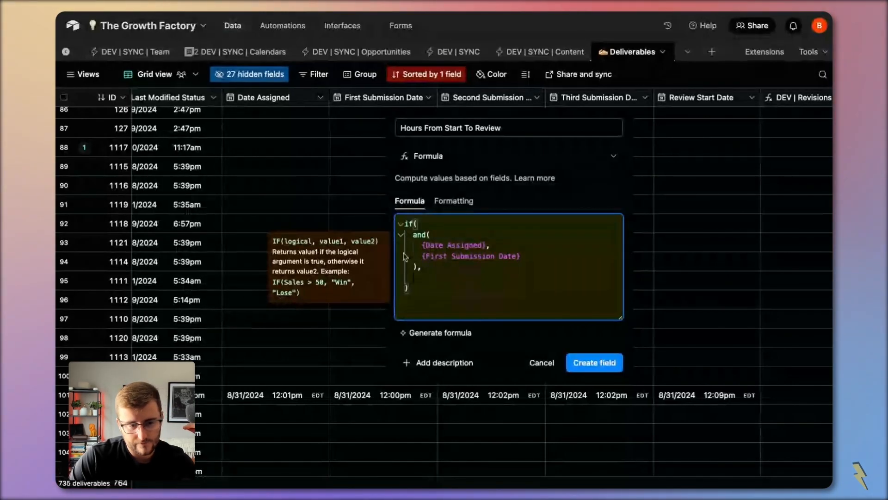
left_click_drag(420, 256, 535, 254)
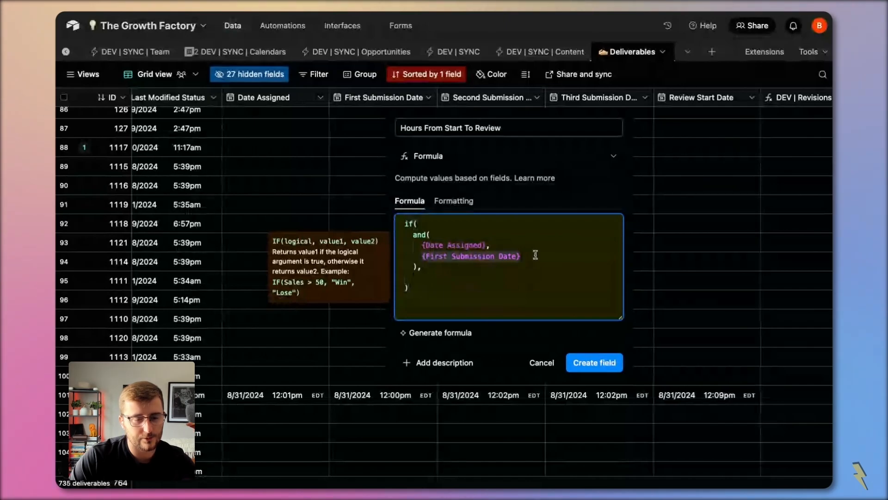
left_click(432, 245)
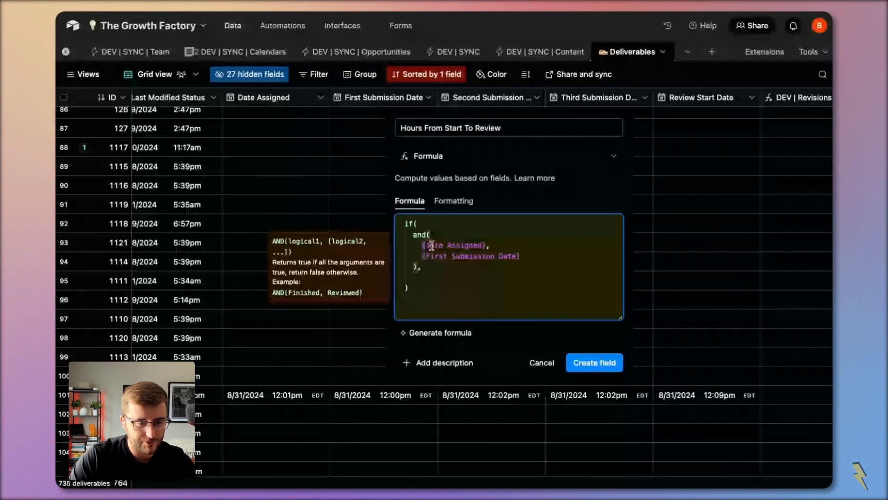
left_click_drag(431, 245, 556, 267)
left_click(422, 235)
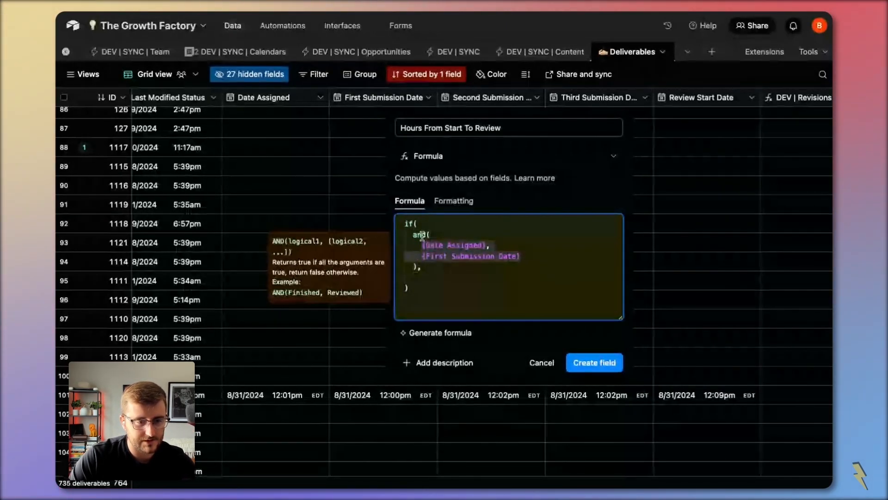
left_click(417, 267)
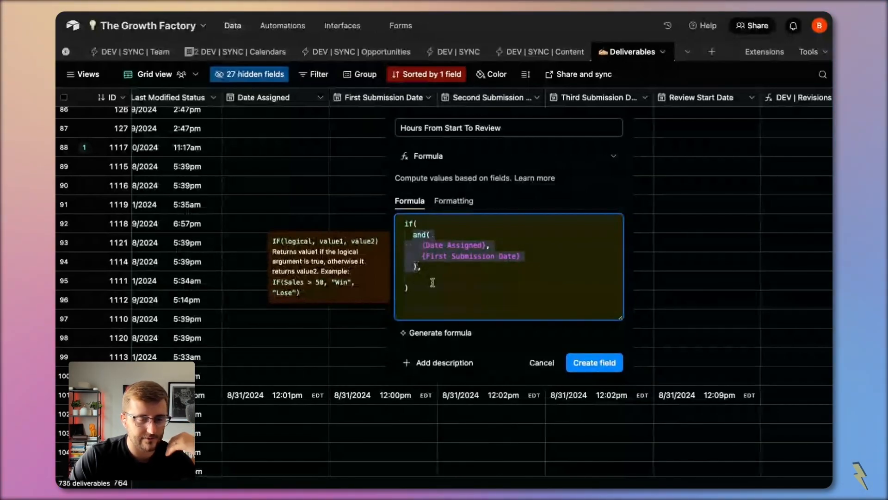
- Insert a DATETIME_DIFF() function as the if() result, opened across separate lines
key("Down")
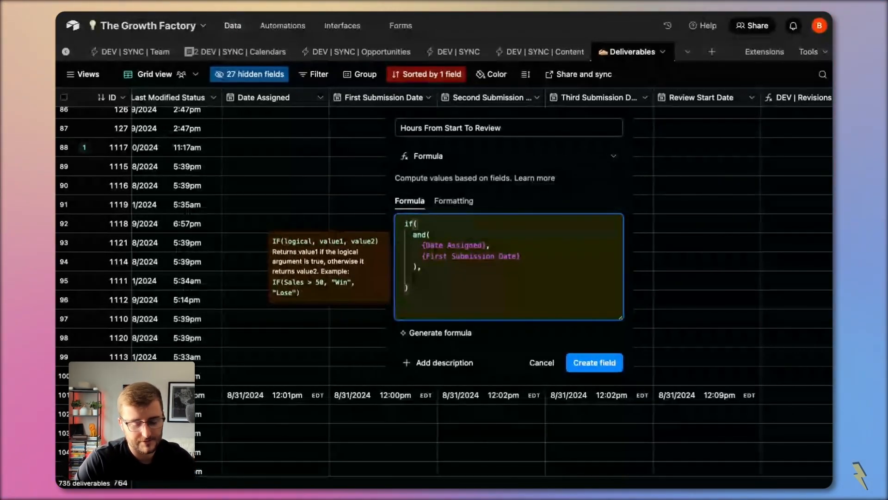
type("datea")
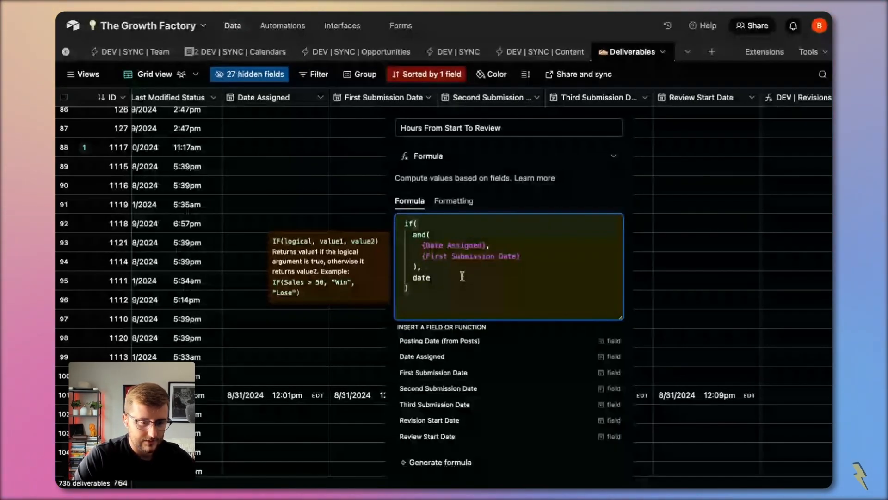
type("t")
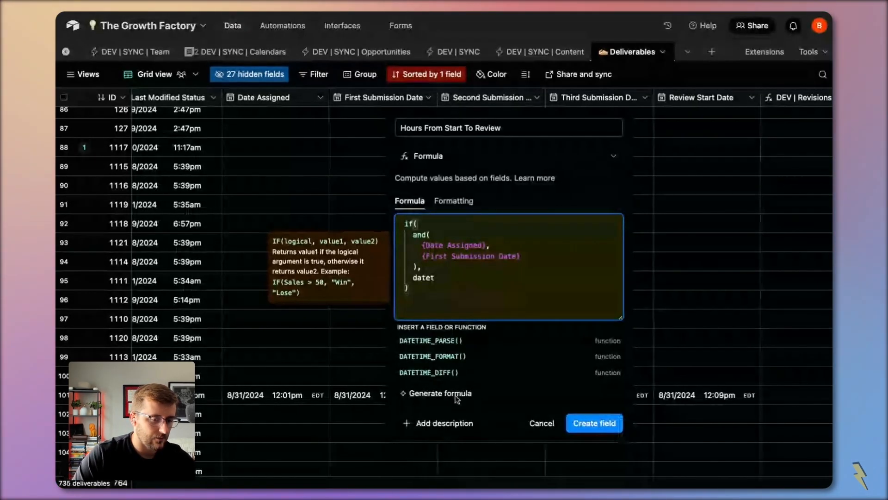
left_click(433, 373)
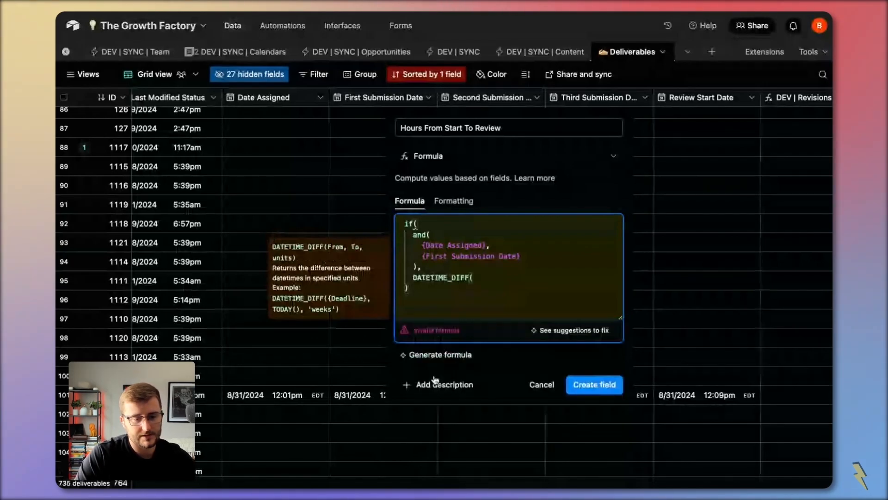
key("Return")
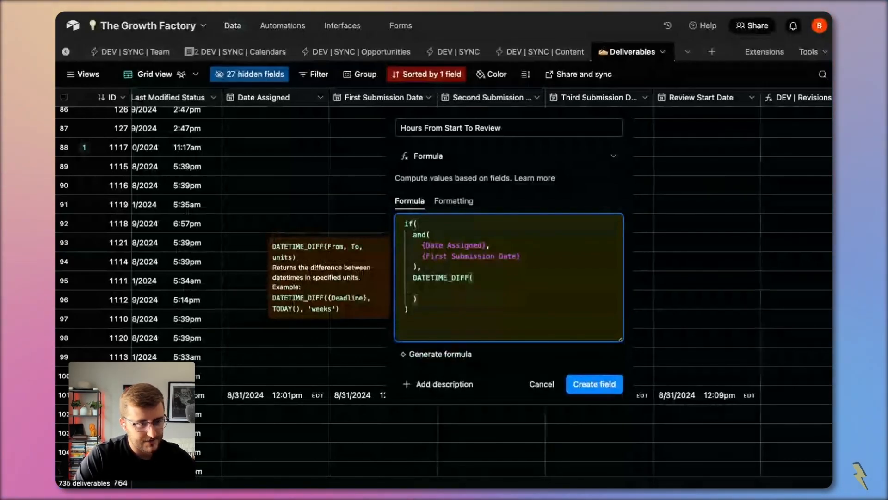
- Enter {Date Assigned} as the first DATETIME_DIFF() argument, followed by a comma and a new line
type("a")
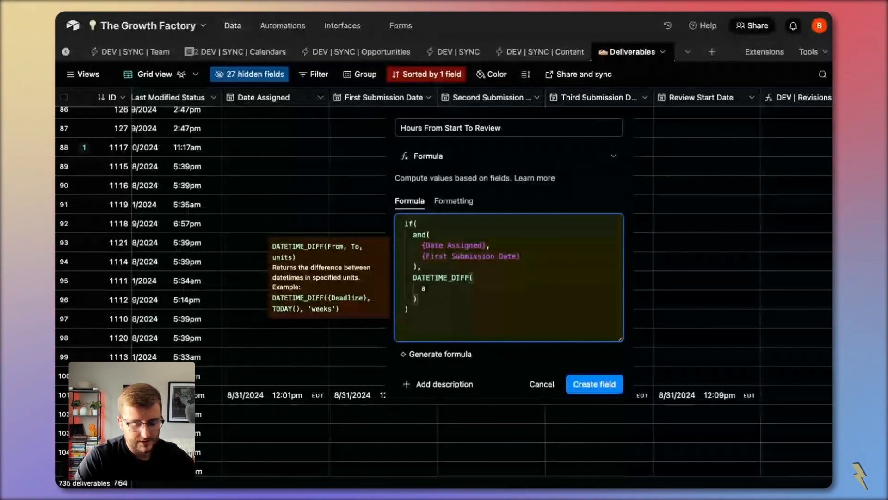
type("ss")
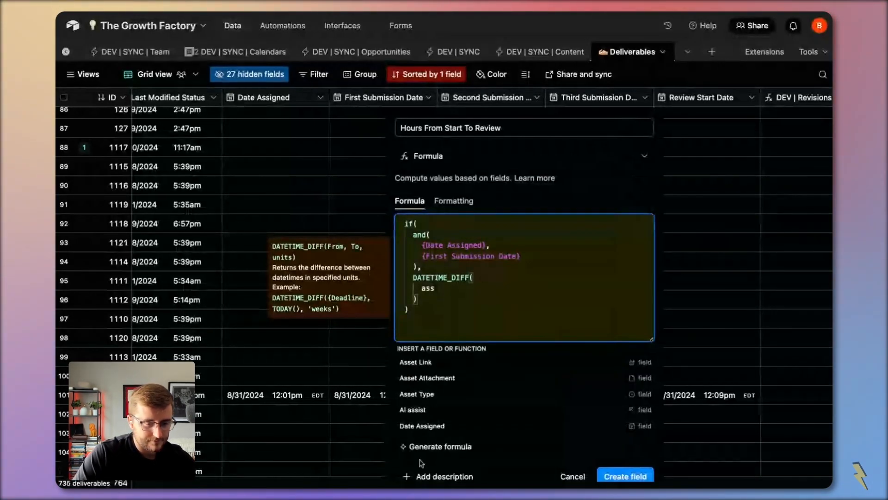
left_click(425, 428)
type(",")
key("Return")
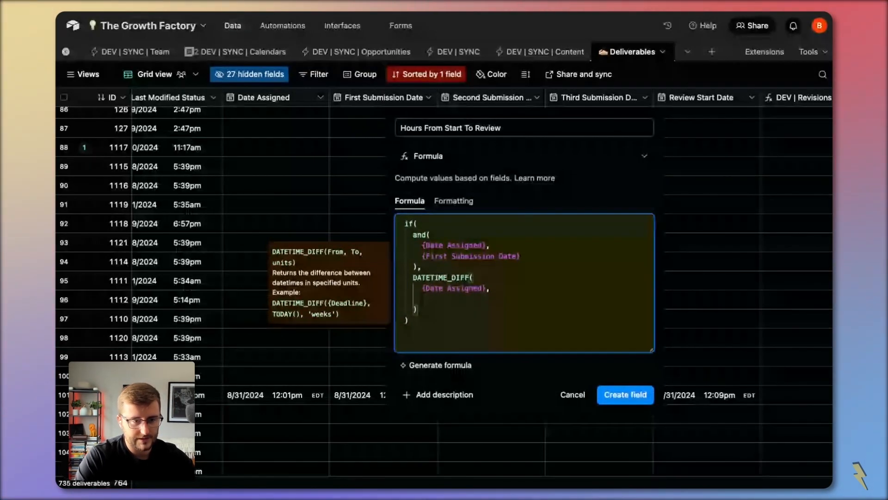
- Complete DATETIME_DIFF() with {First Submission Date} and the unit 'hours', and create the formula field
type("first")
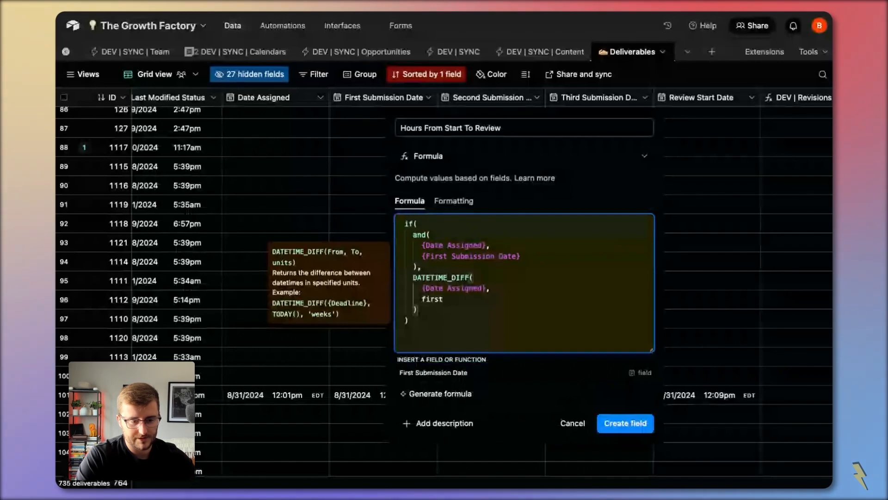
key("Return")
type(",")
key("Return")
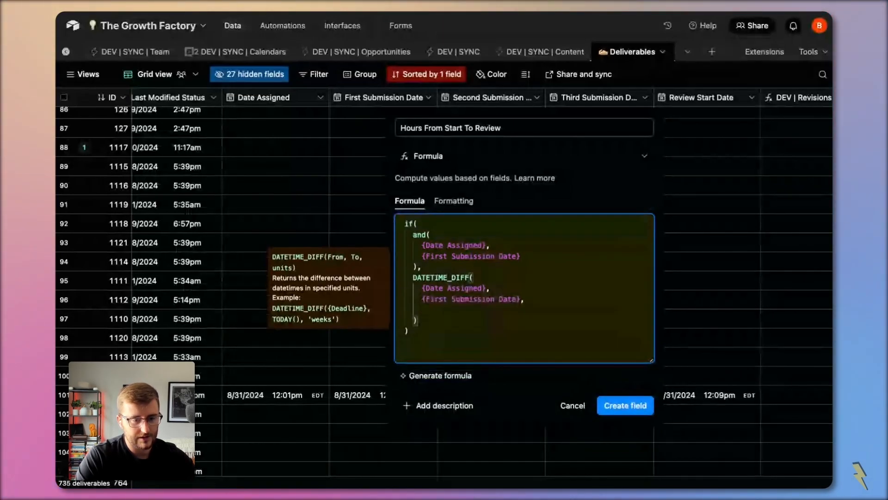
type("'hours")
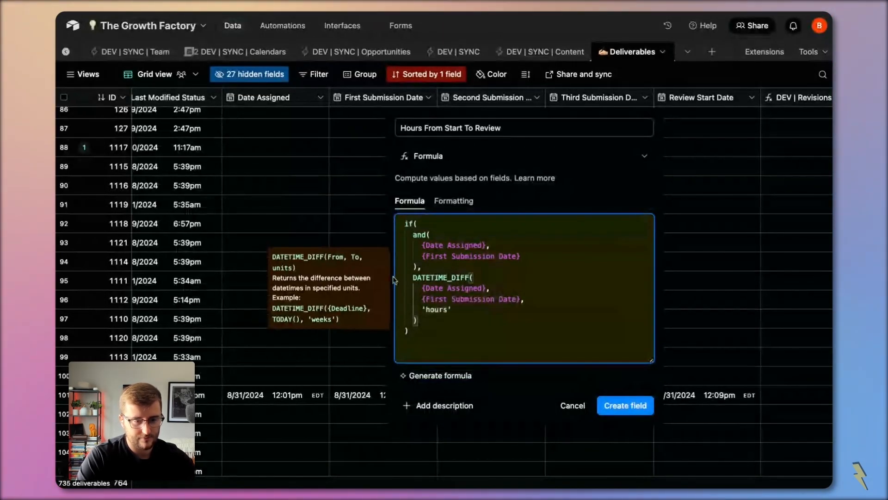
left_click(630, 405)
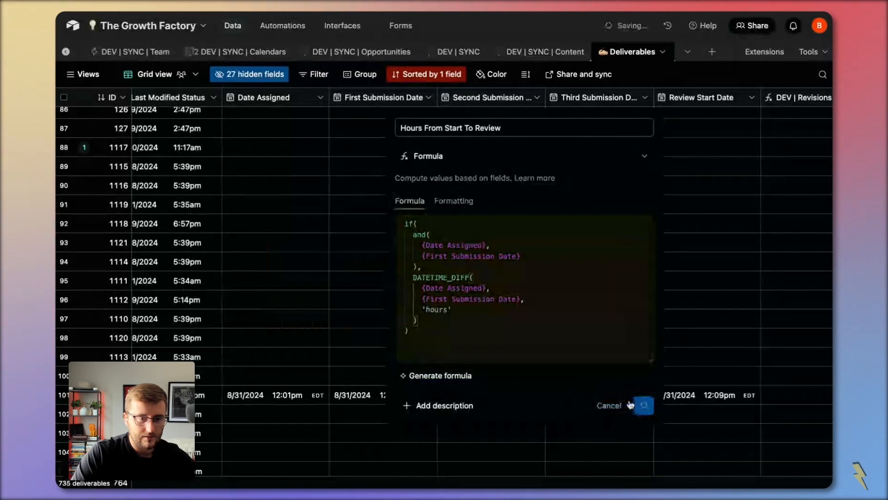
- Duplicate the Hours From Start To Review field and rename the copy "Days From Start To Review" in its settings
right_click(271, 99)
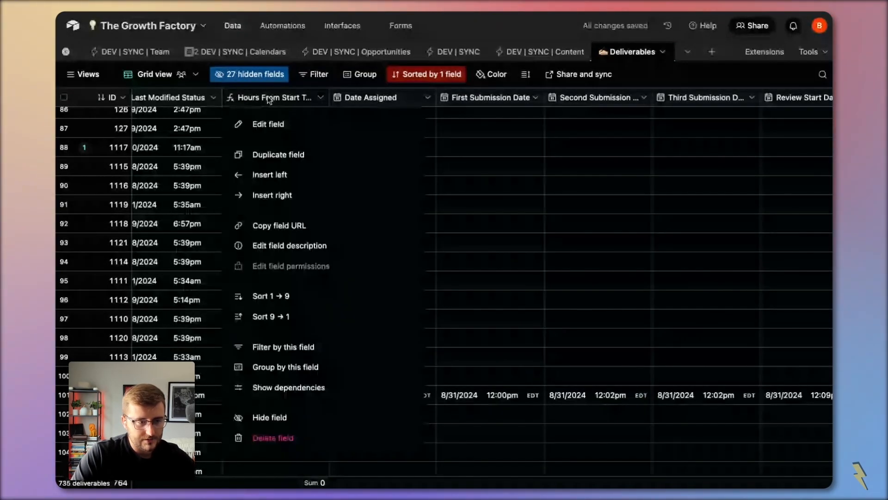
left_click(276, 161)
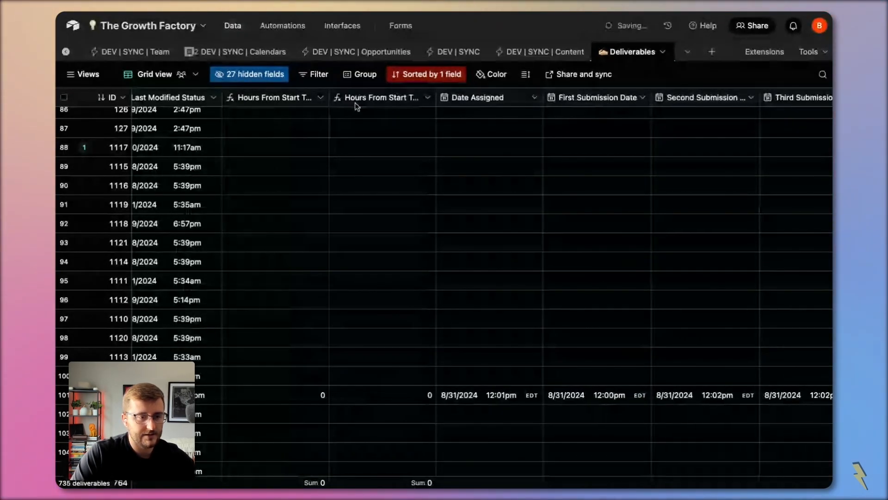
double_click(356, 104)
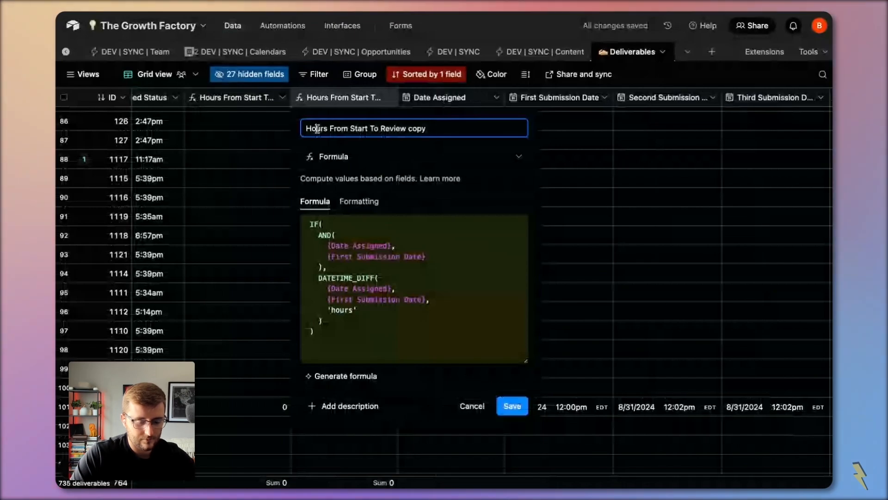
double_click(317, 128)
type("Days")
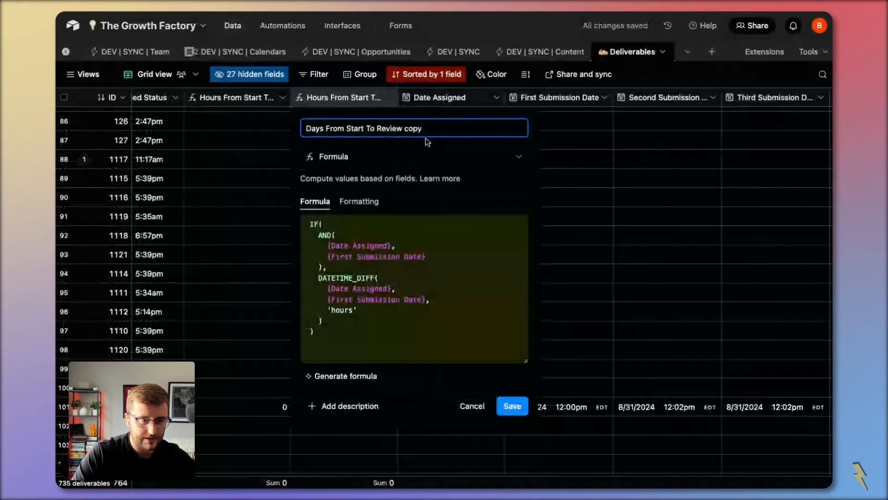
key("alt+BackSpace")
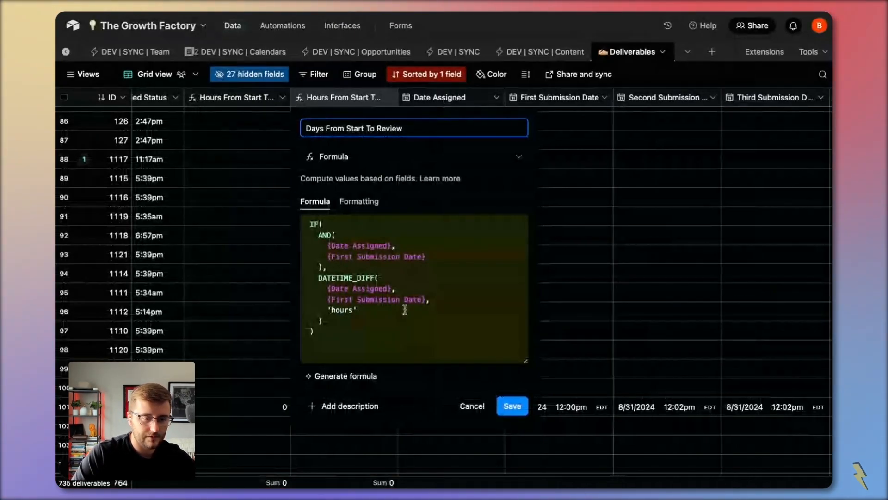
- Change the DATETIME_DIFF() unit in the duplicated field's formula to 'days' and save the field
double_click(342, 309)
type("days")
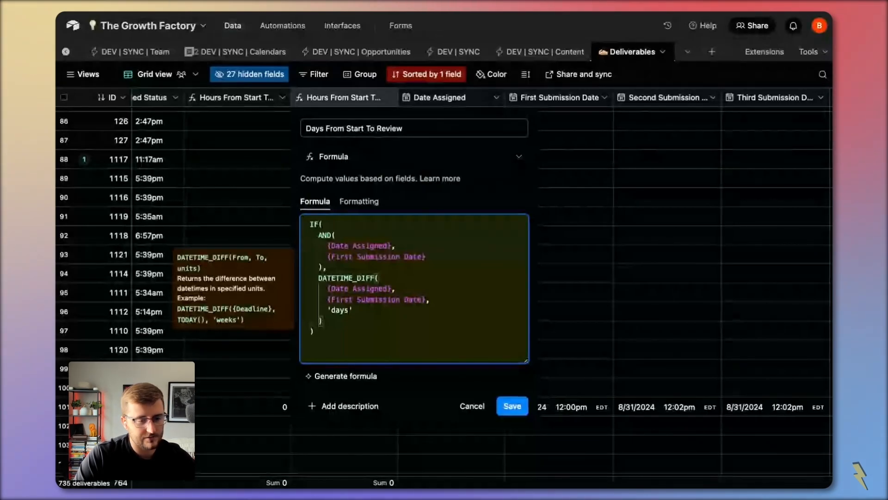
left_click(508, 409)
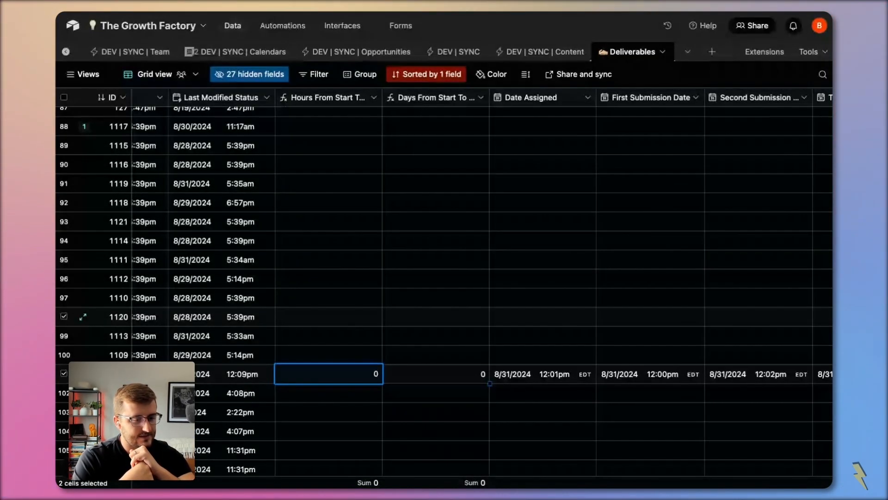
- Examine the Status, Created, Last Modified Status and Date Assigned values of the existing deliverables beside the new duration fields
scroll(292, 305, "left", 5)
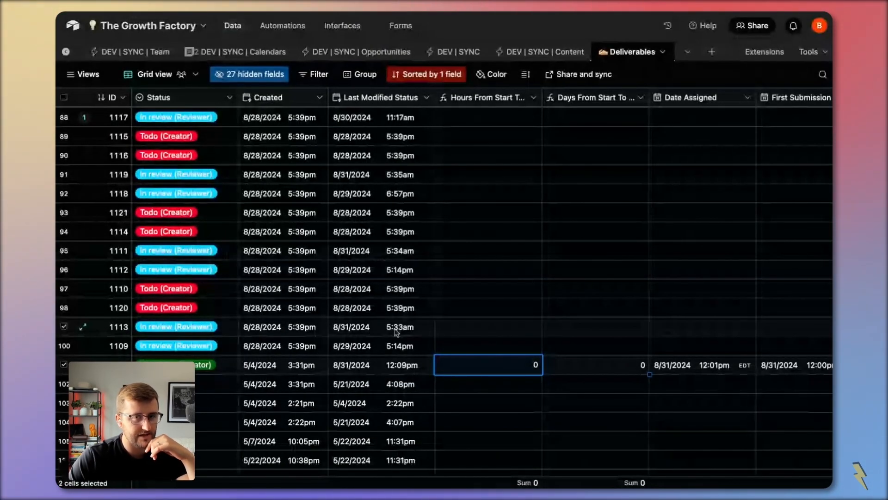
scroll(668, 182, "right", 3)
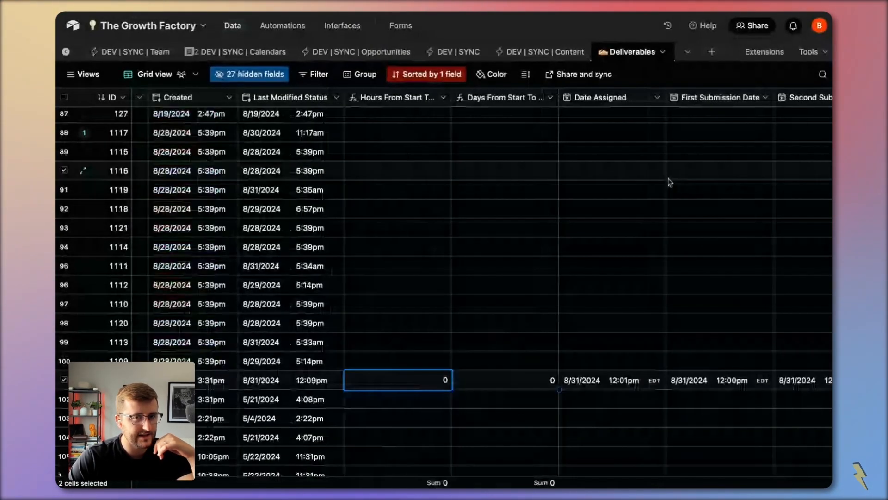
left_click(613, 154)
scroll(263, 170, "left", 3)
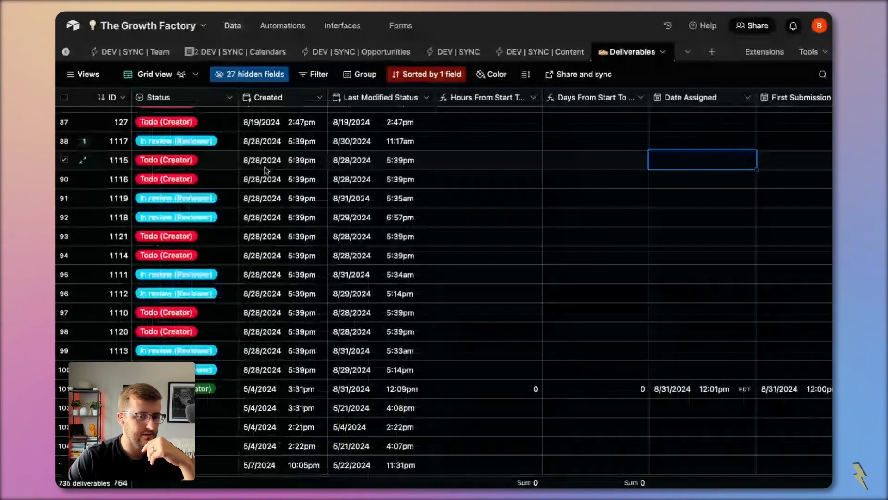
left_click(181, 163)
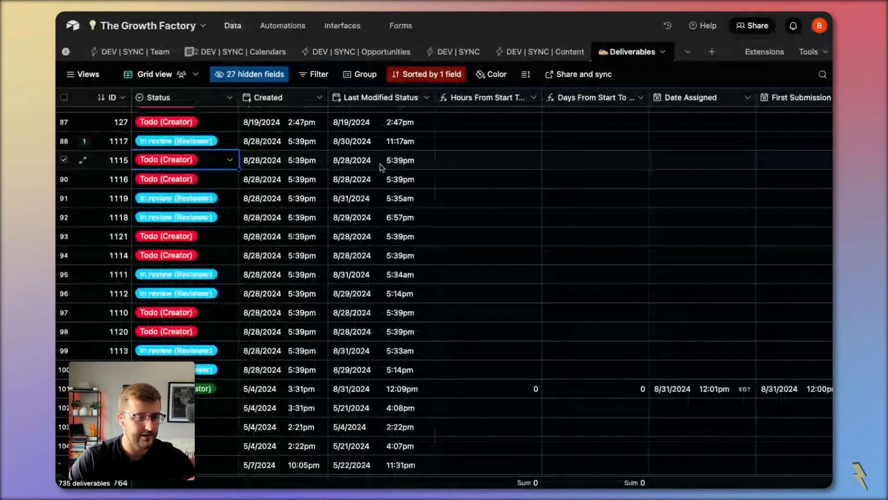
left_click(391, 98)
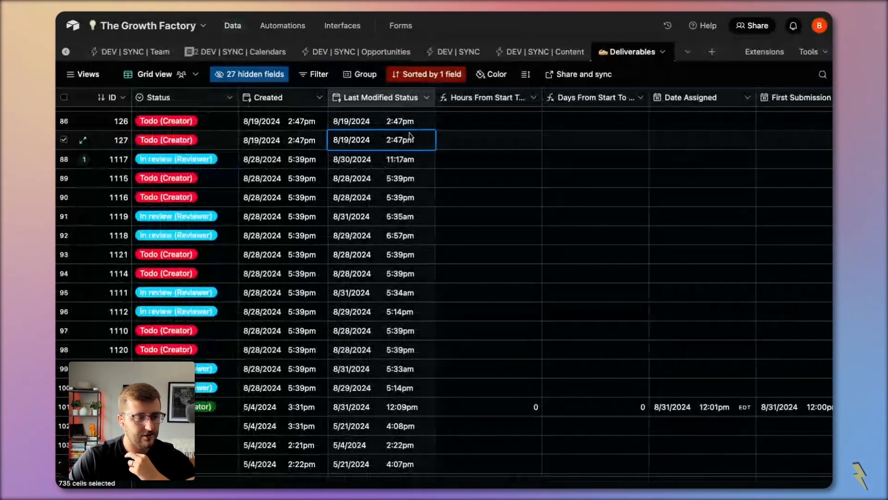
left_click(389, 217)
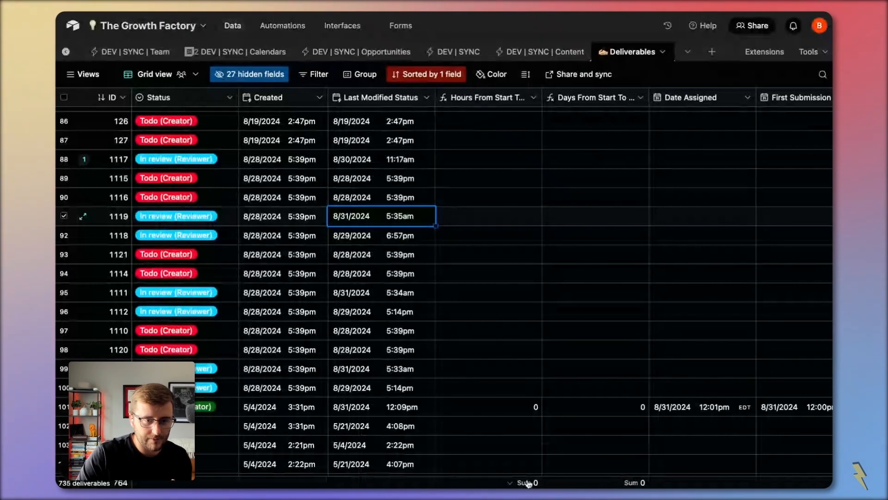
- Switch the summary of the Hours From Start To Review field to Average and back to Sum
left_click(512, 482)
left_click(501, 285)
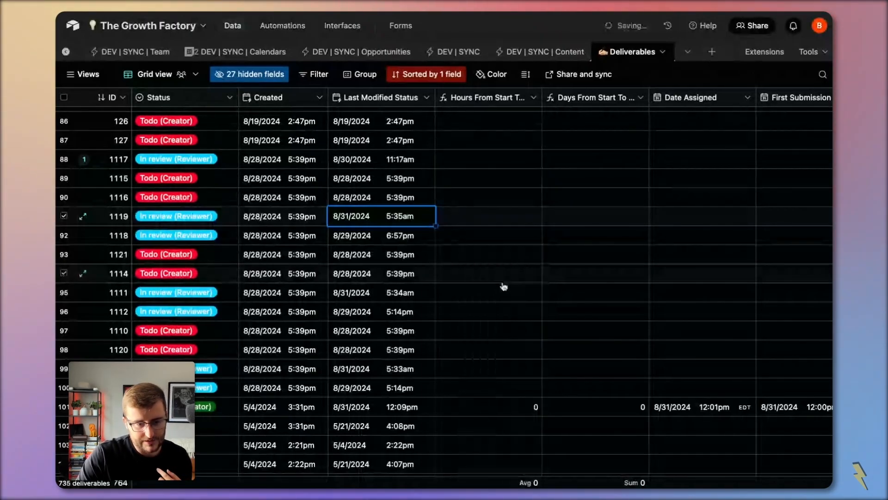
left_click(532, 482)
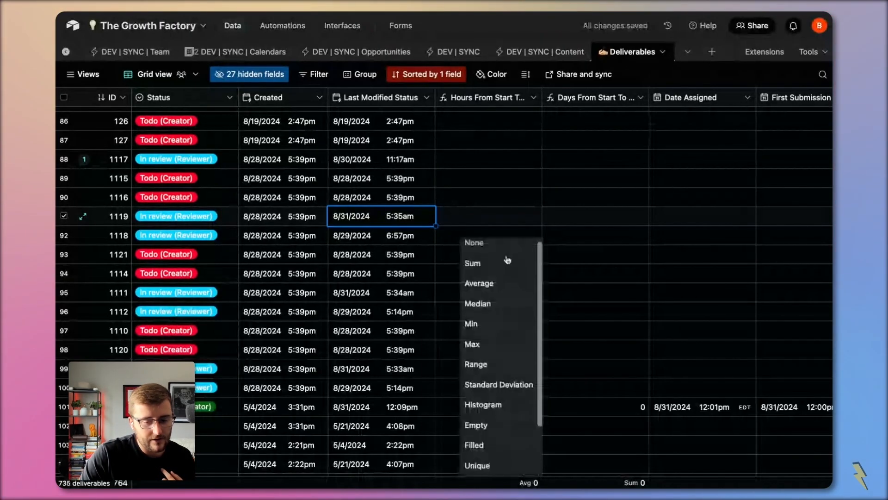
left_click(507, 260)
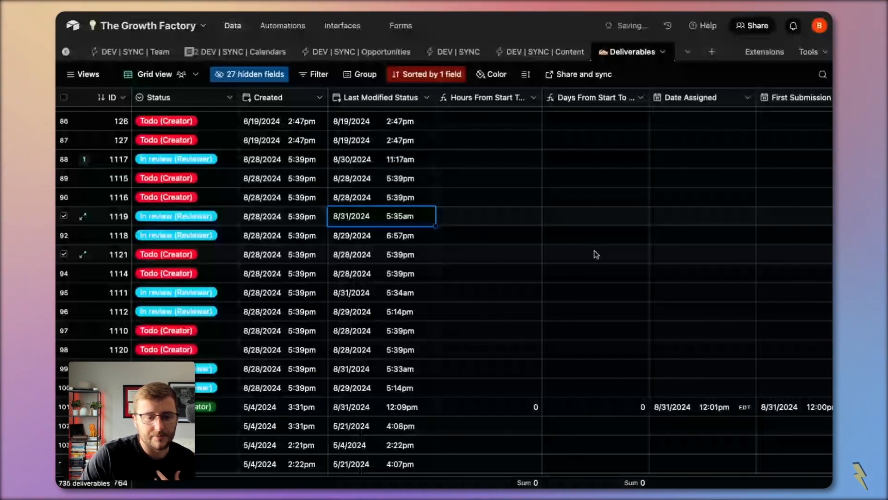
left_click(499, 108)
left_click(592, 97)
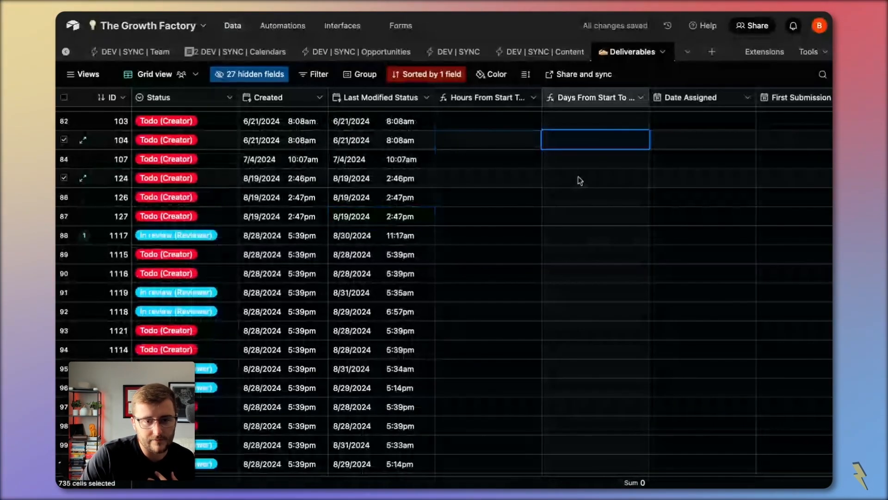
scroll(580, 180, "down", 3)
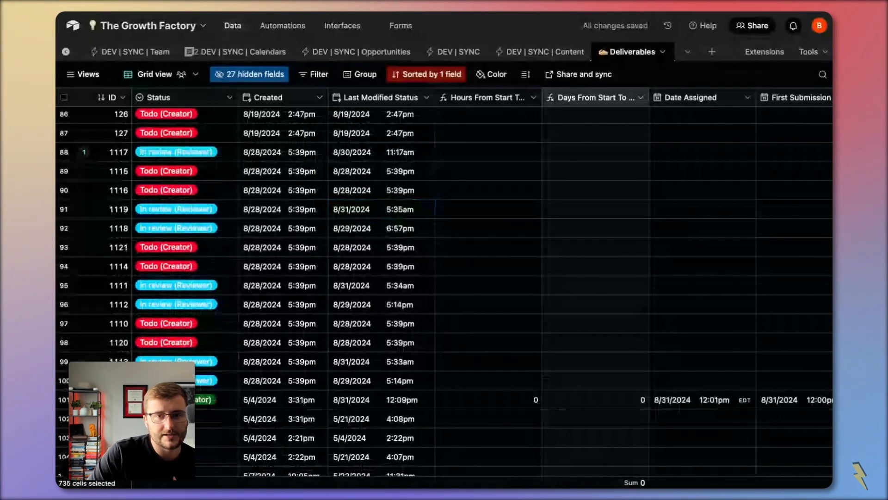